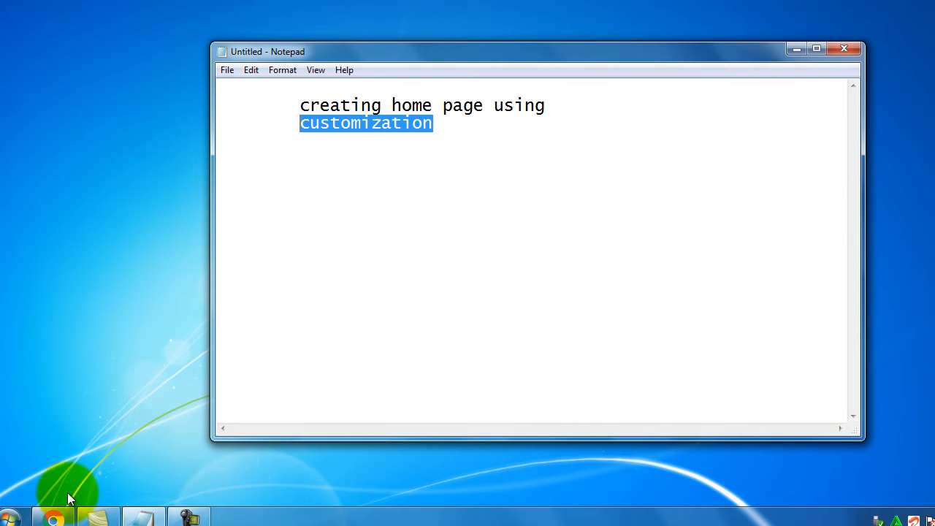
Bring Chrome on the Google homepage in front of Notepad, widened across most of the screen
left_click(59, 517)
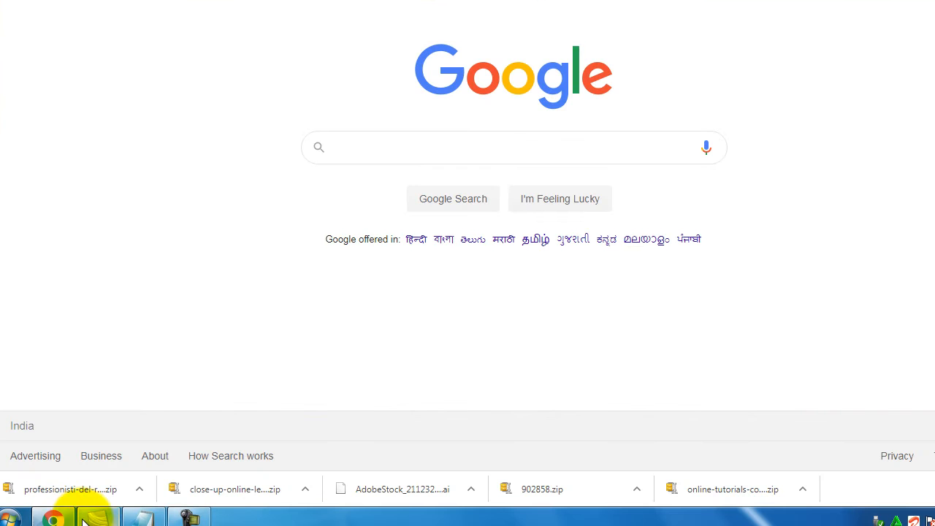
left_click(141, 516)
left_click(934, 3)
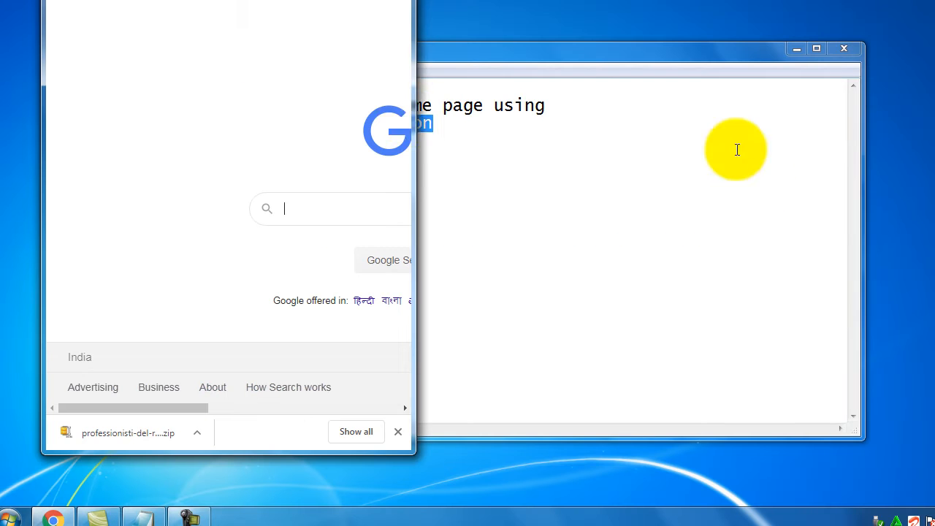
left_click_drag(415, 117, 932, 120)
left_click_drag(474, 0, 448, 3)
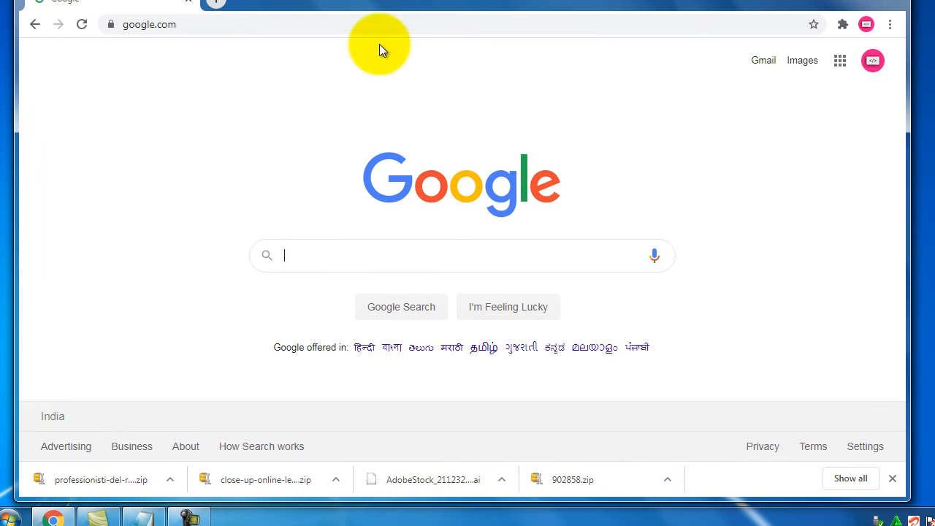
Launch the XAMPP Control Panel from the Start menu and bring it forward
left_click(10, 517)
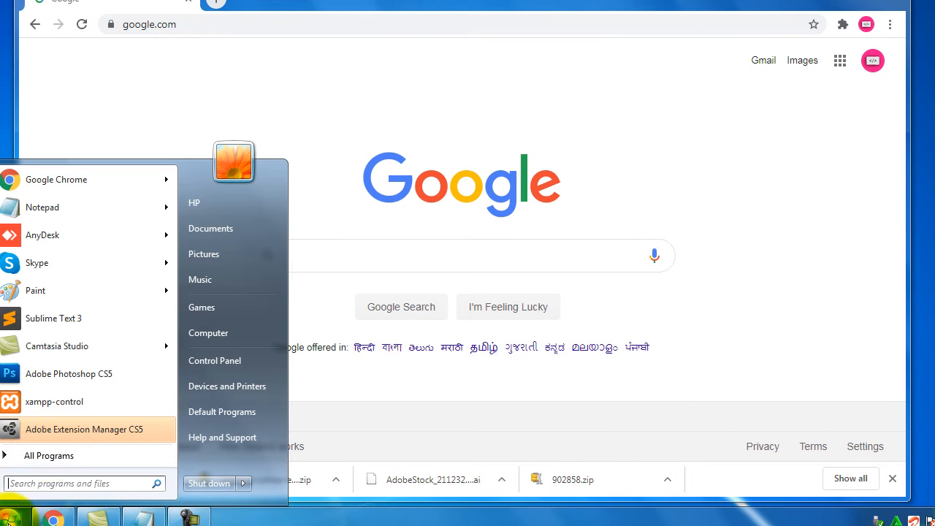
left_click(108, 406)
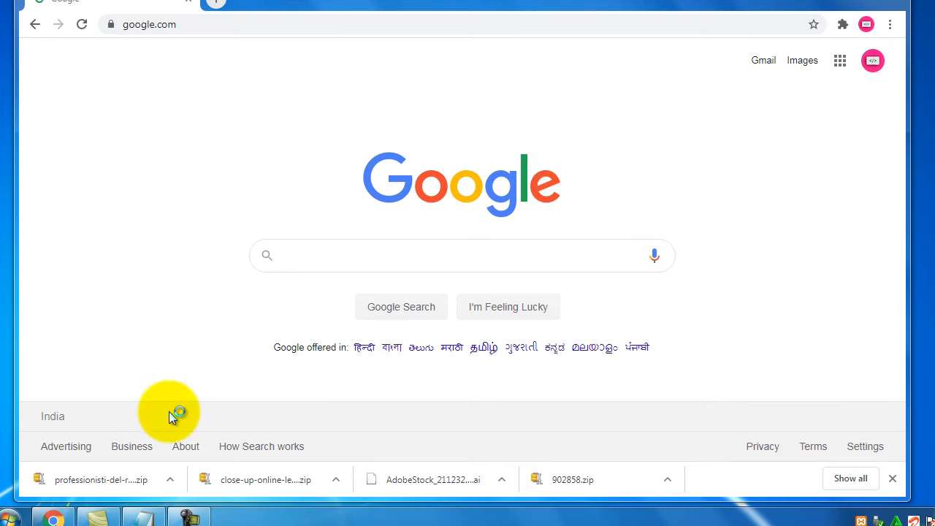
left_click(141, 517)
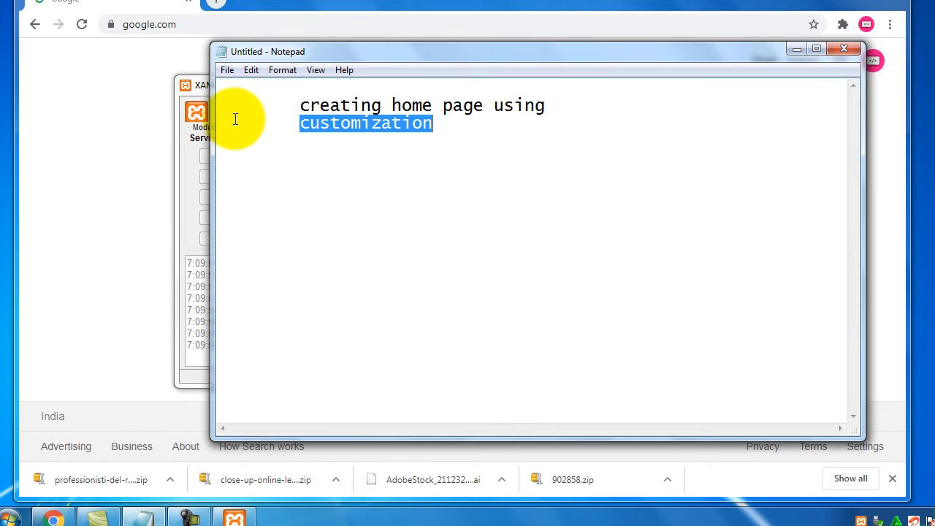
left_click(195, 85)
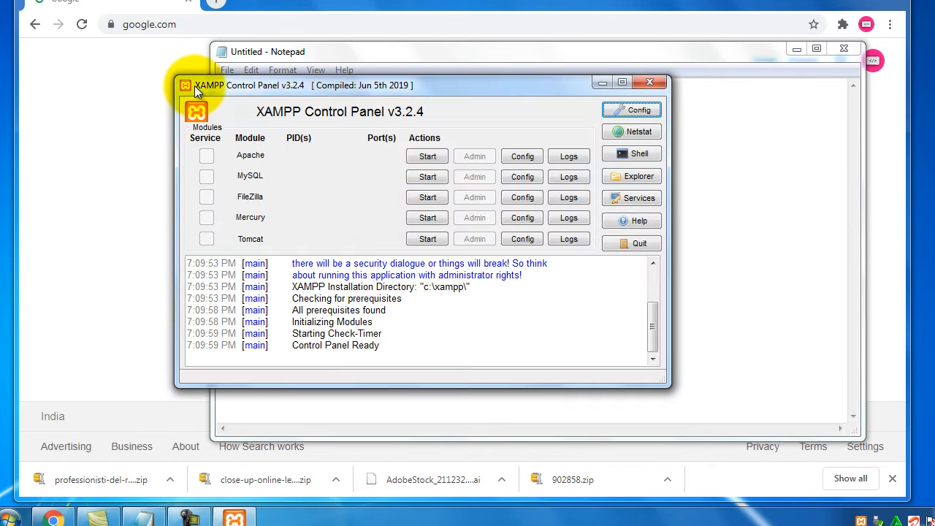
Start the Apache and MySQL servers, then close the control panel
left_click(430, 155)
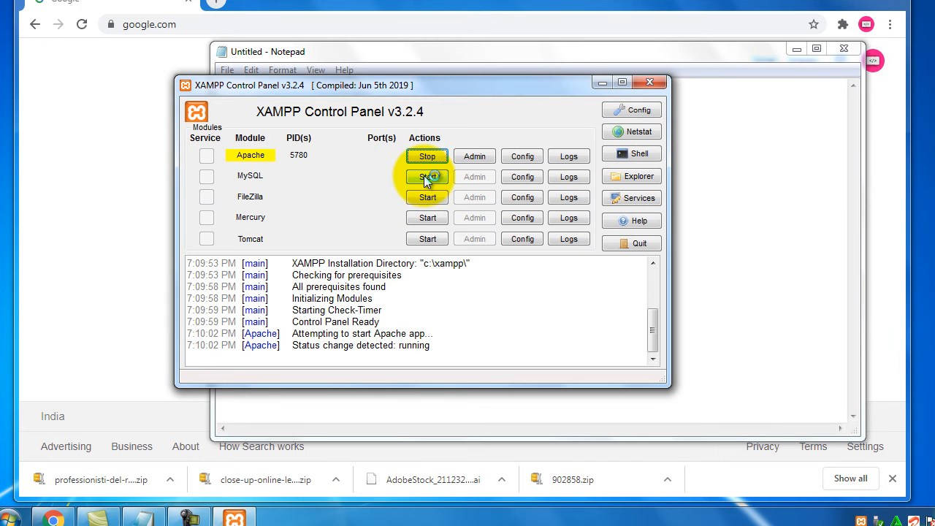
left_click(427, 178)
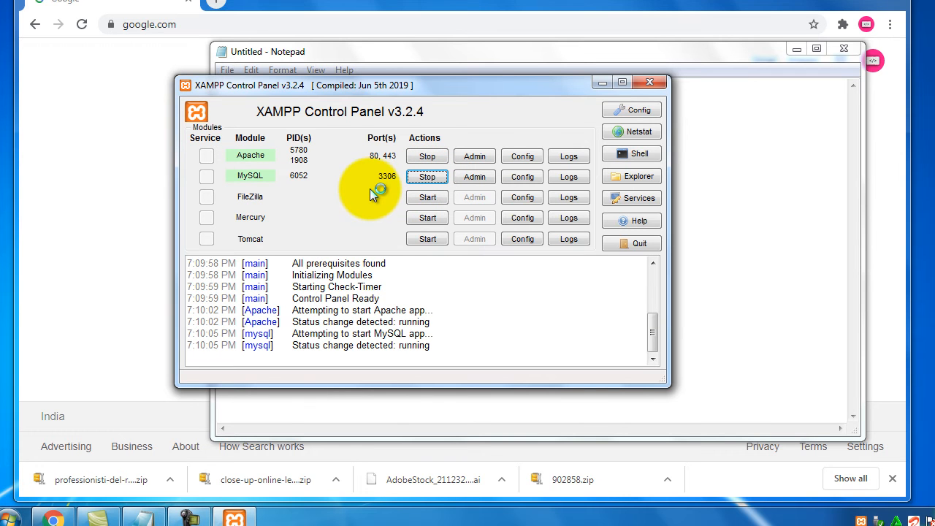
left_click(650, 81)
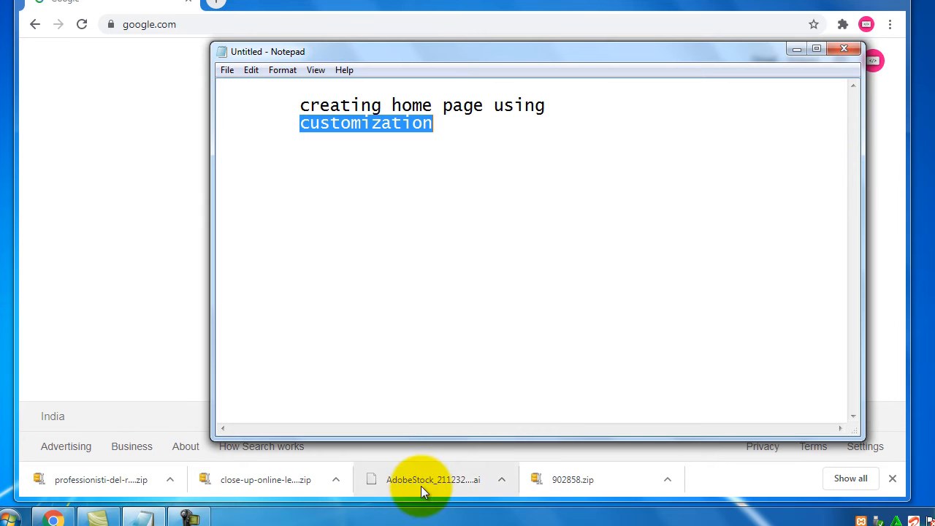
Load localhost in Chrome, open the wordpress/ folder, and scroll through the Optimizer front page
left_click(332, 22)
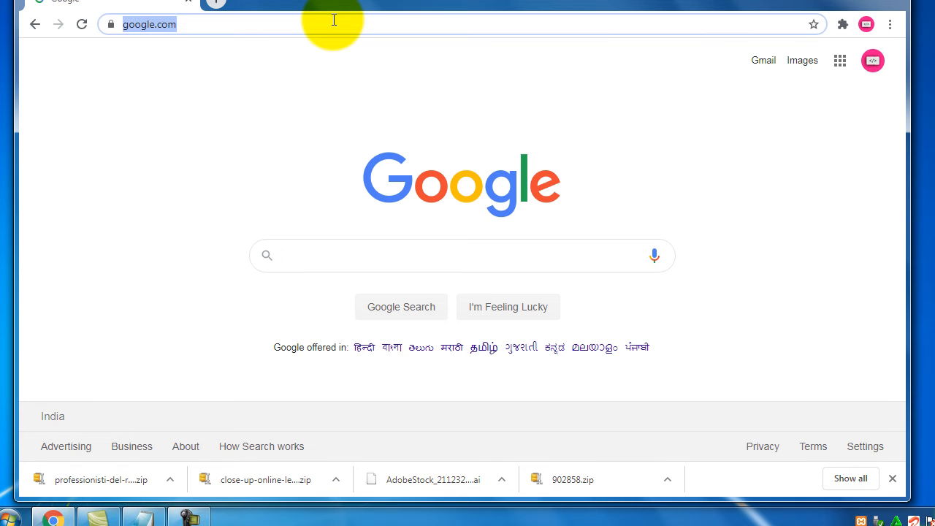
type("localhost")
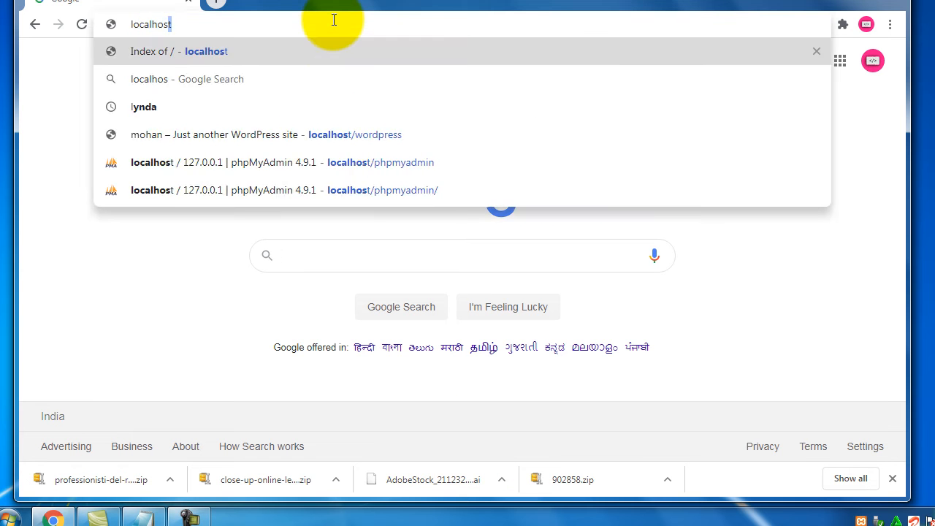
key("Return")
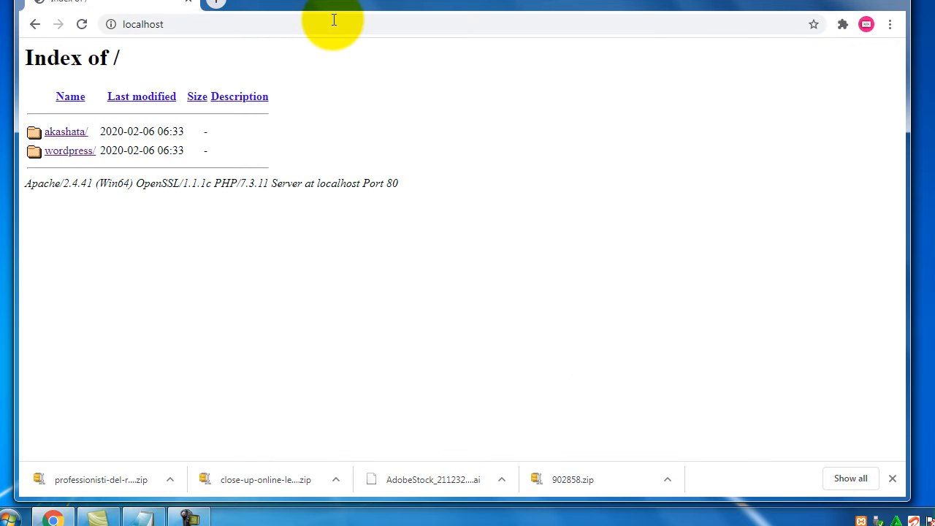
left_click(70, 150)
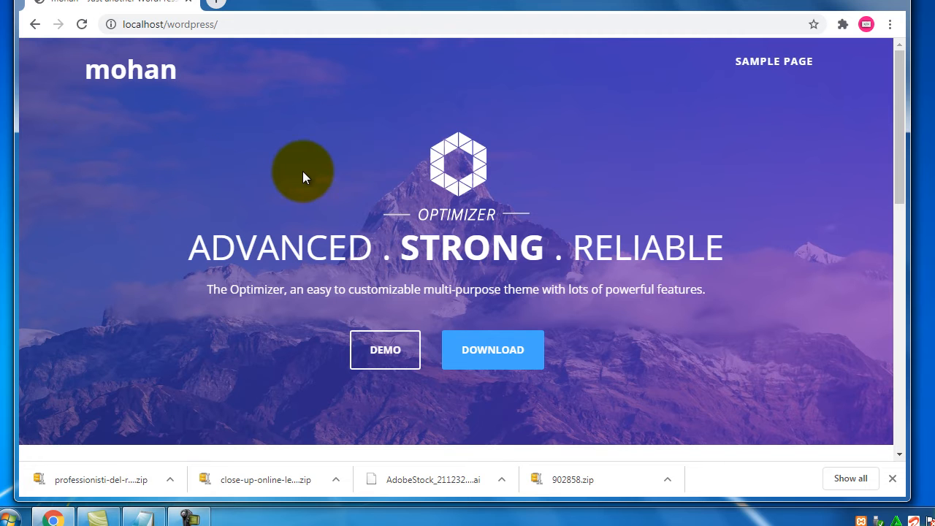
scroll(329, 163, "down", 5)
scroll(333, 167, "down", 5)
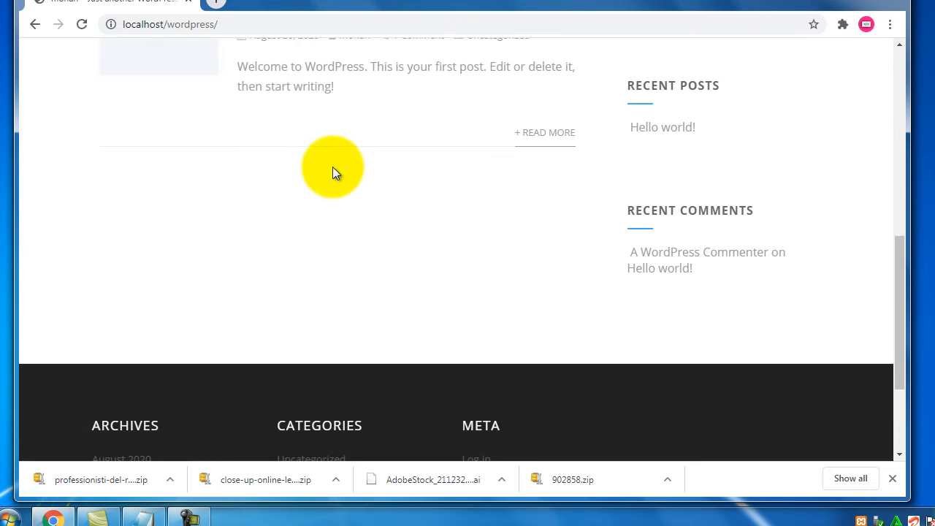
scroll(334, 167, "up", 10)
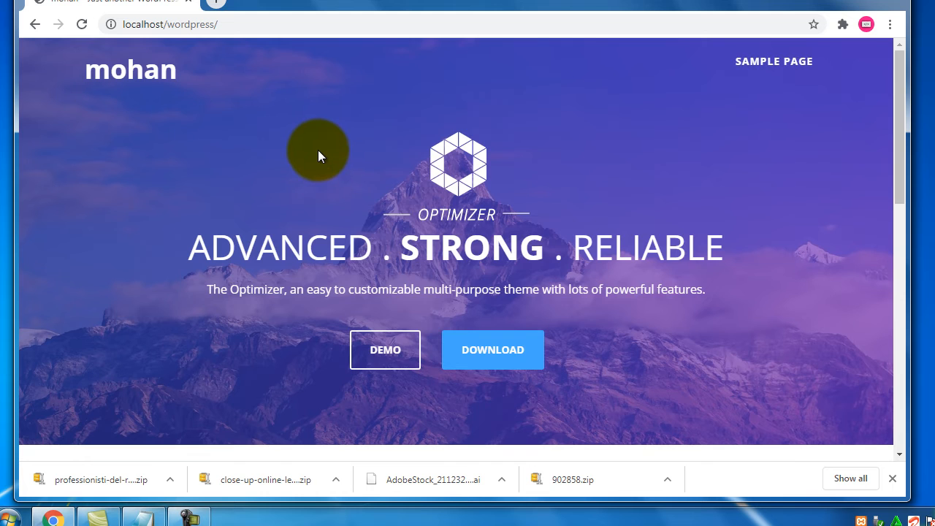
scroll(316, 151, "down", 6)
scroll(315, 153, "up", 6)
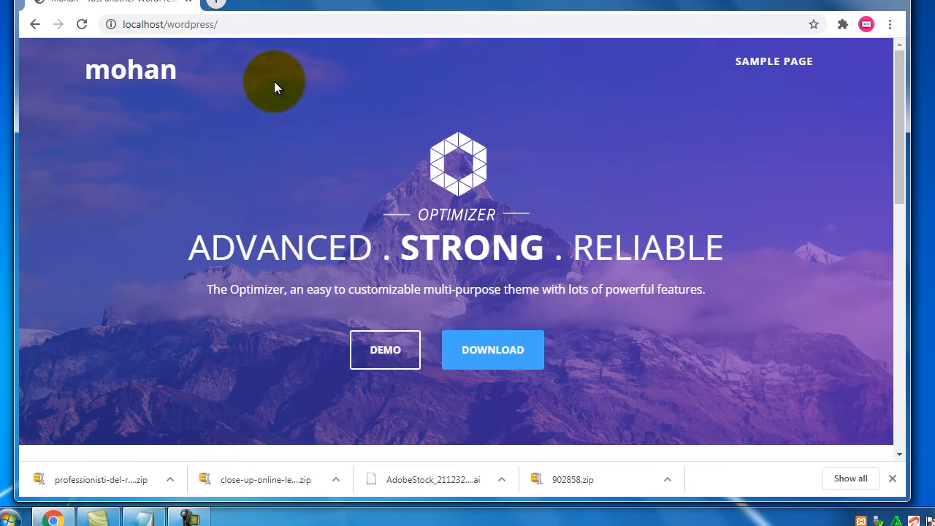
Add an indented 'header' line below the customization heading
left_click(141, 517)
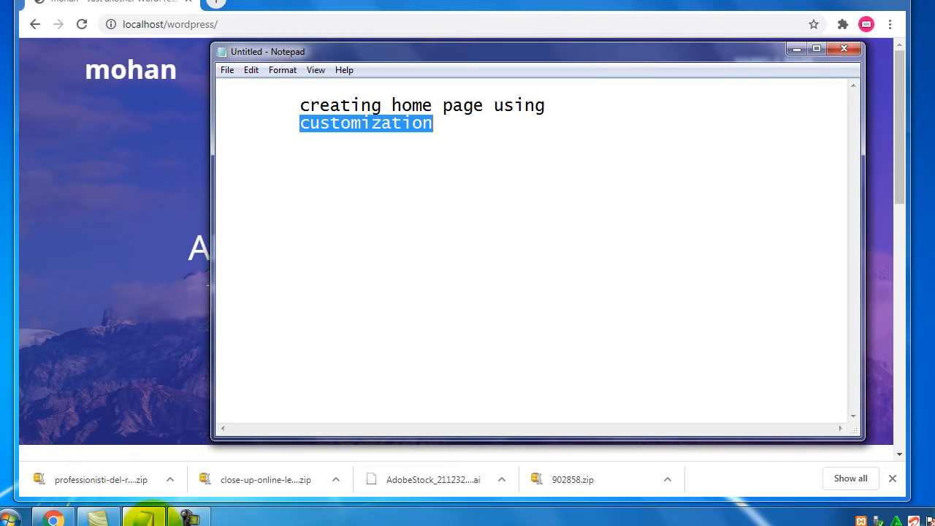
left_click(461, 119)
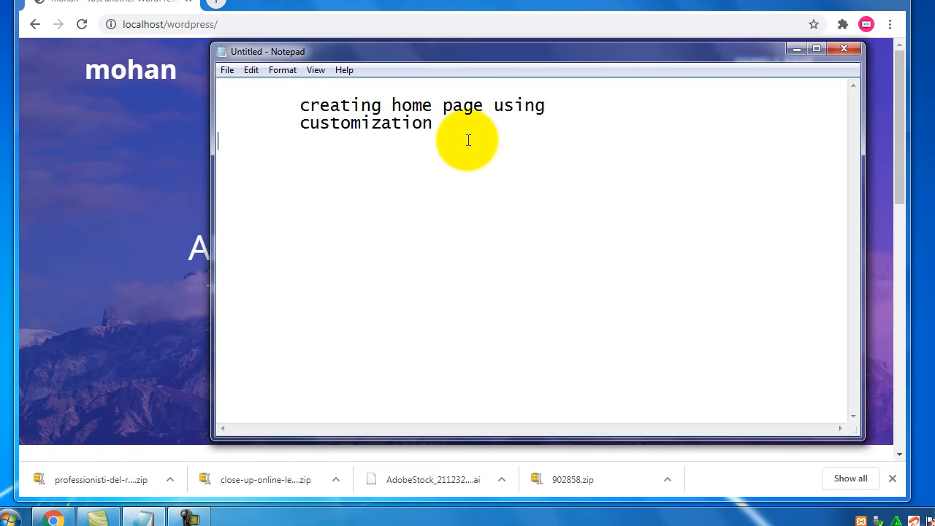
key("Return")
key("Tab")
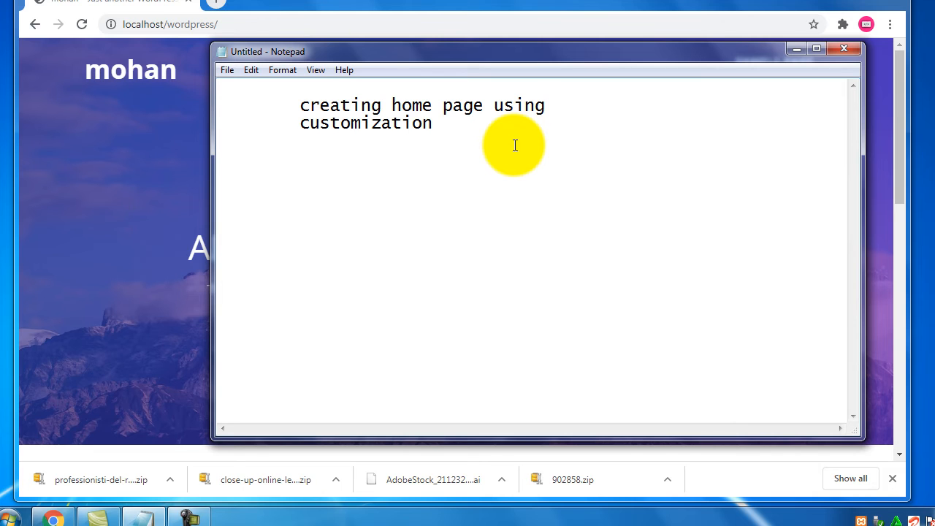
type("hom")
key("BackSpace")
key("BackSpace")
key("BackSpace")
type("header")
Add indented 'body' and 'footer section' lines, separated by blank lines
key("Return")
key("Tab")
key("Return")
key("Tab")
type("body")
key("Tab")
key("Return")
key("Return")
key("Tab")
type("footer se")
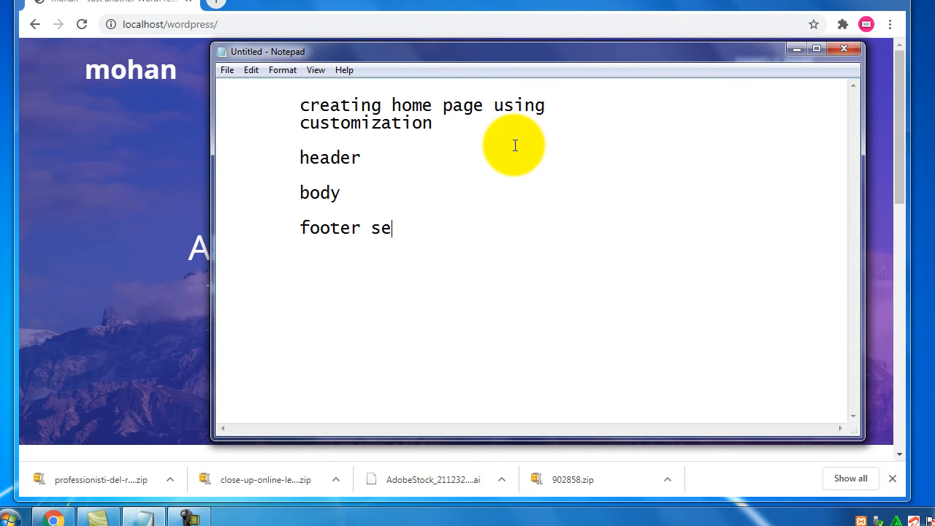
type("ction")
Append 'section' to the header and body lines
left_click(446, 159)
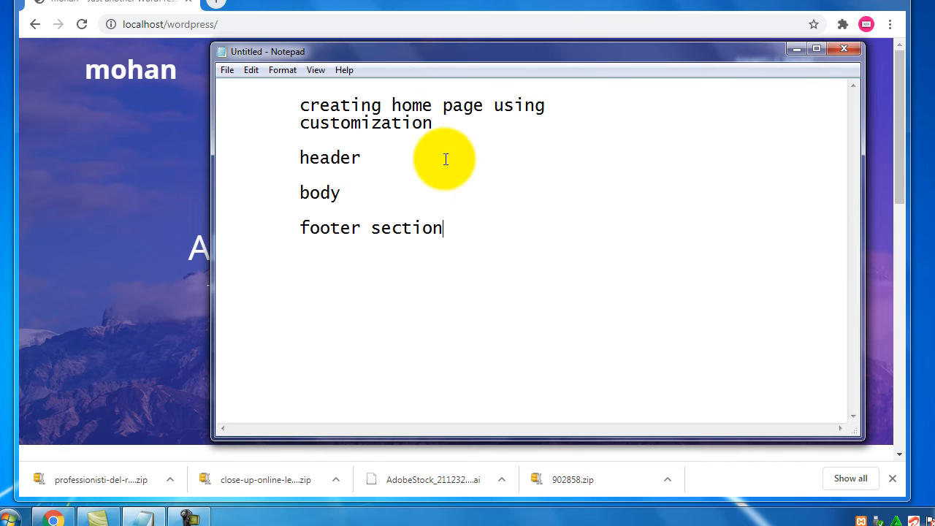
key("Tab")
type("section")
key("Down")
key("Down")
key("End")
key("Tab")
type("section")
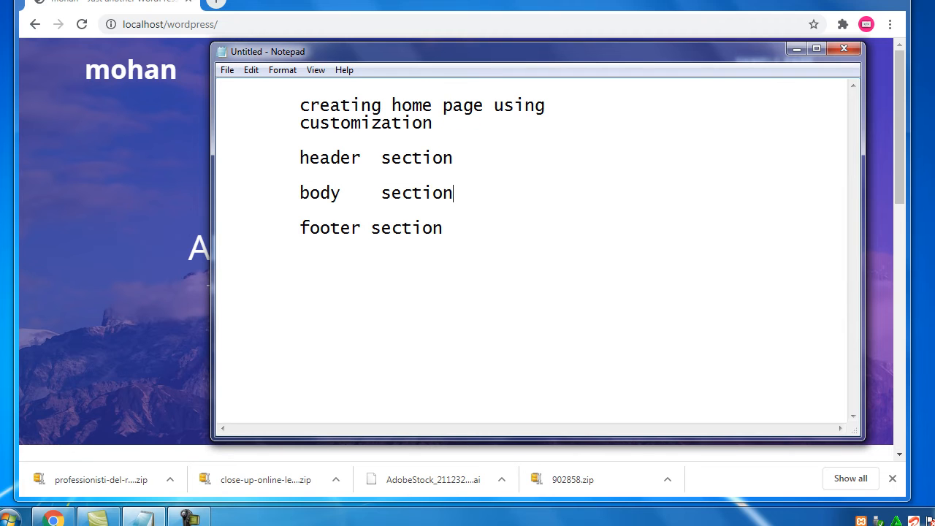
Insert a blank line after the first line, append ':-' to customization, and open a line under header section
left_click(630, 112)
key("Return")
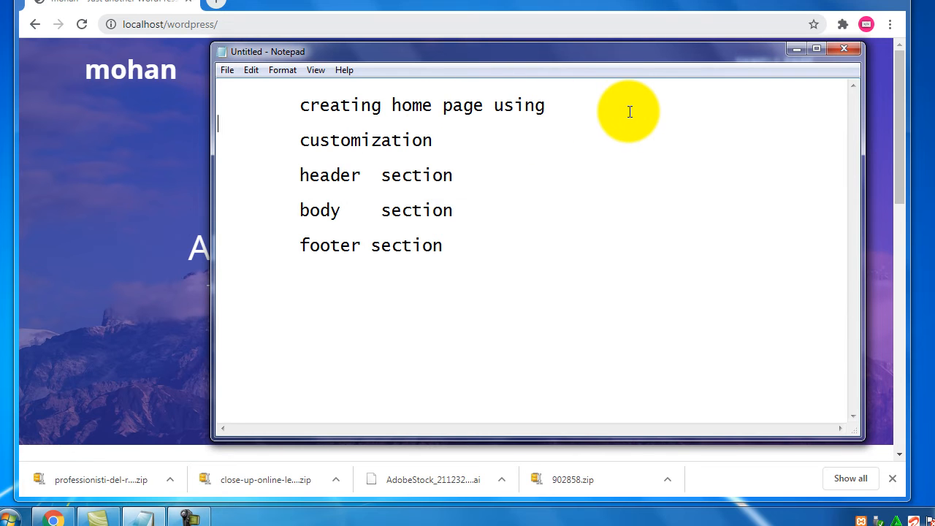
left_click(508, 136)
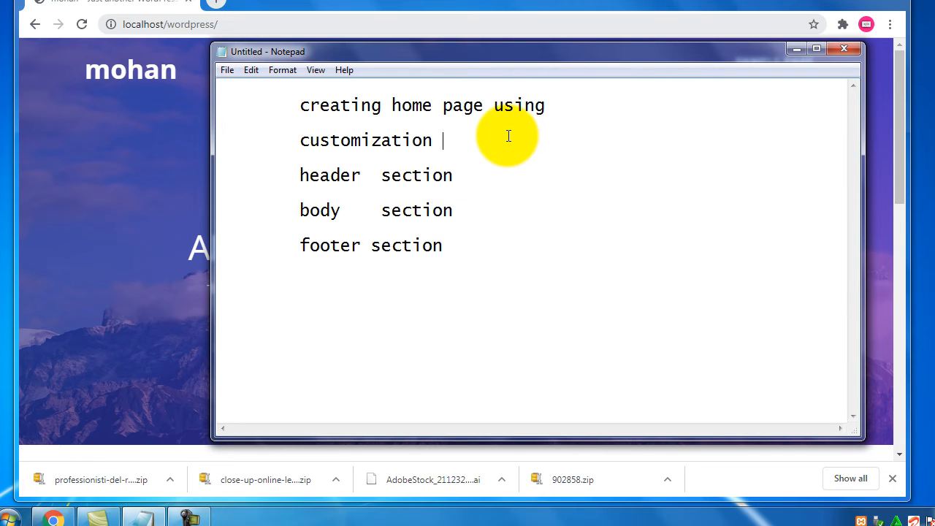
type(":-")
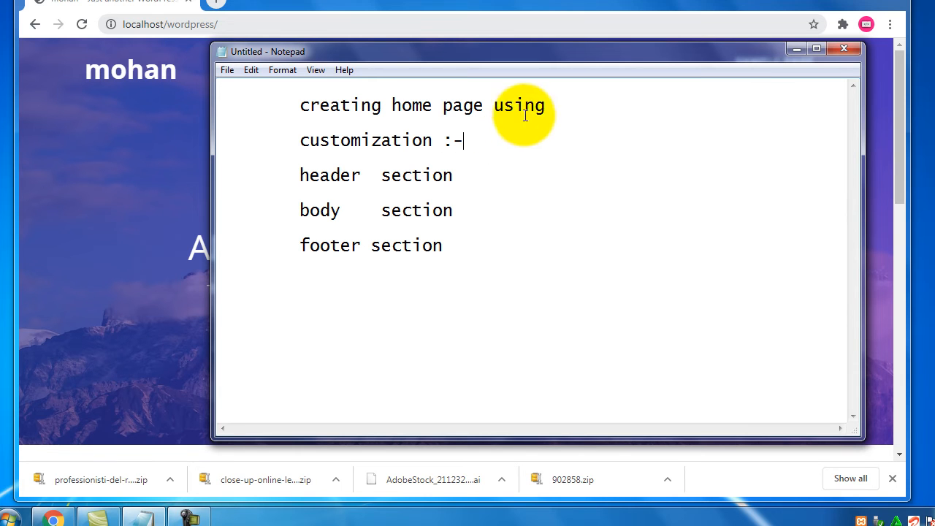
left_click(522, 175)
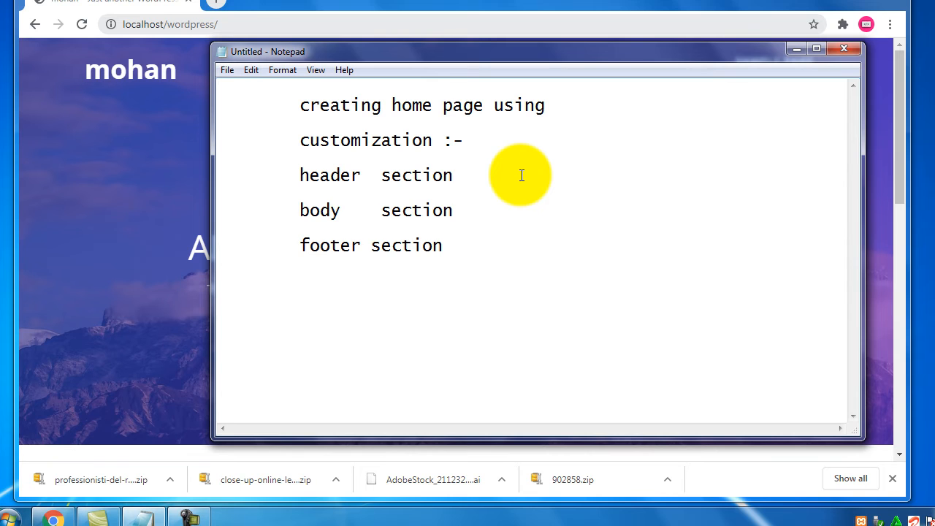
key("Return")
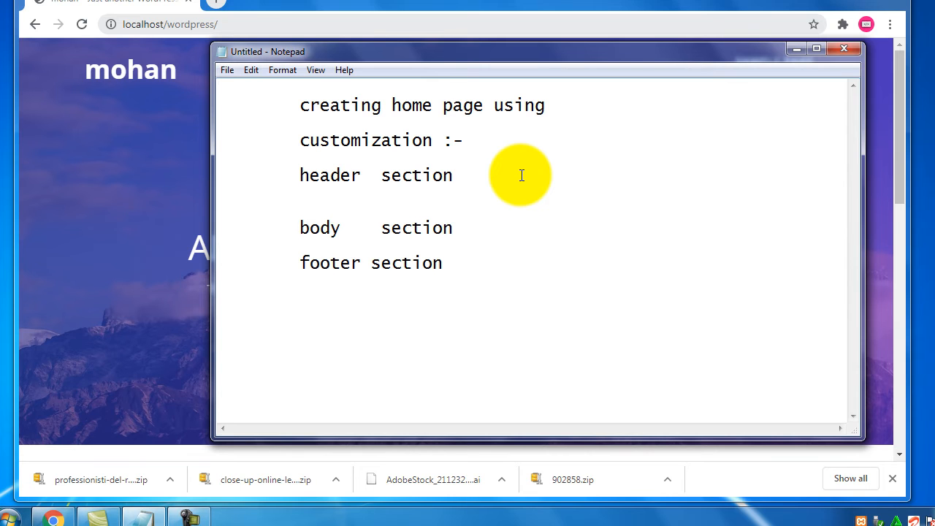
type("-")
key("Tab")
type("o")
key("BackSpace")
type("logo")
key("Return")
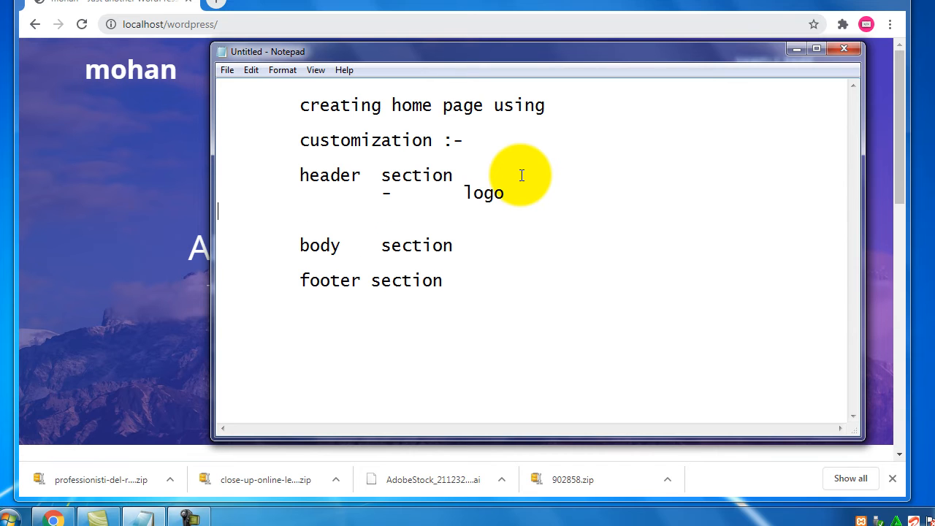
key("Tab")
type("navigation")
key("Return")
key("Tab")
key("Tab")
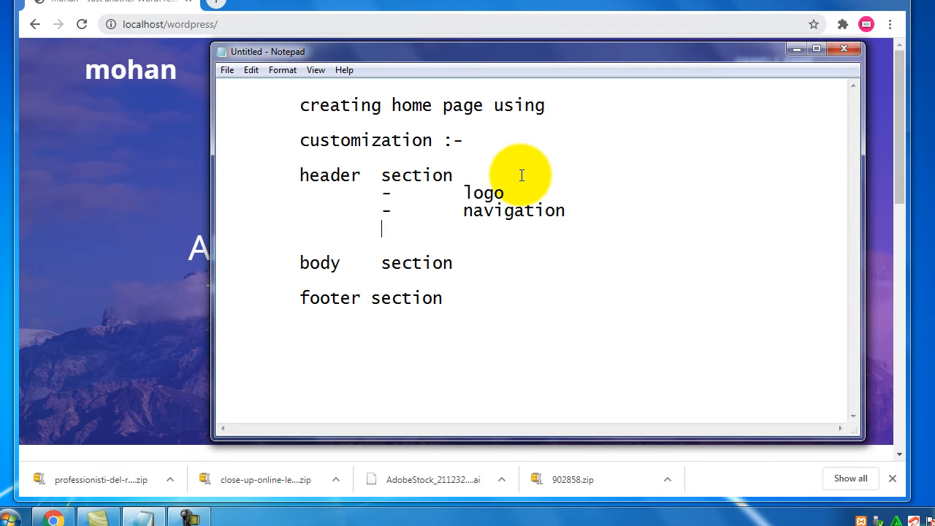
type("-")
key("Tab")
type("image/ slider")
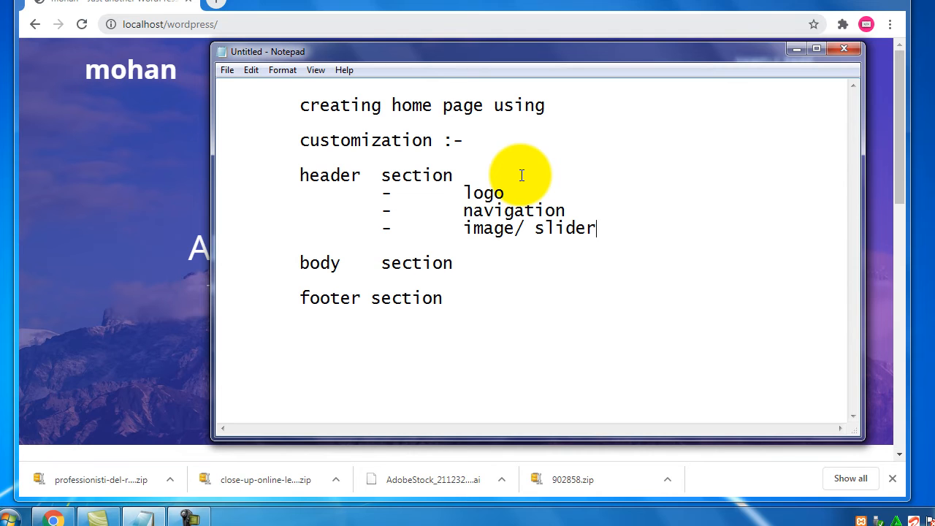
key("Return")
key("Tab")
key("Tab")
type("-")
key("Tab")
type("social icons")
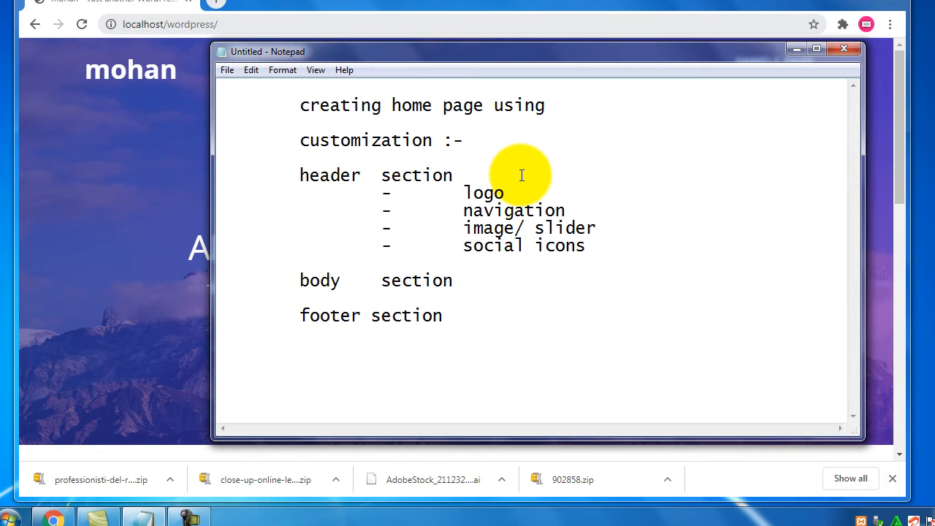
key("Down")
key("shift+Up")
key("shift+Up")
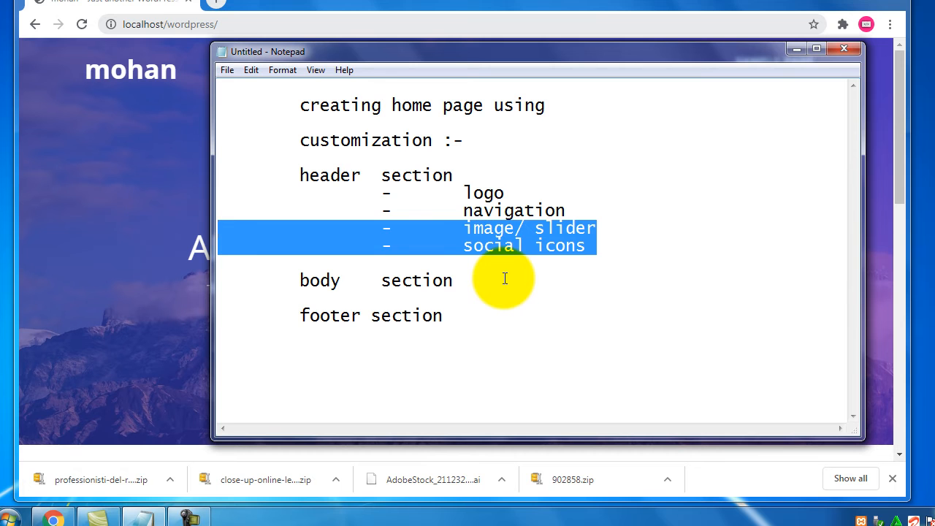
Highlight the header, logo, navigation and social icons items while reviewing the notes
double_click(336, 179)
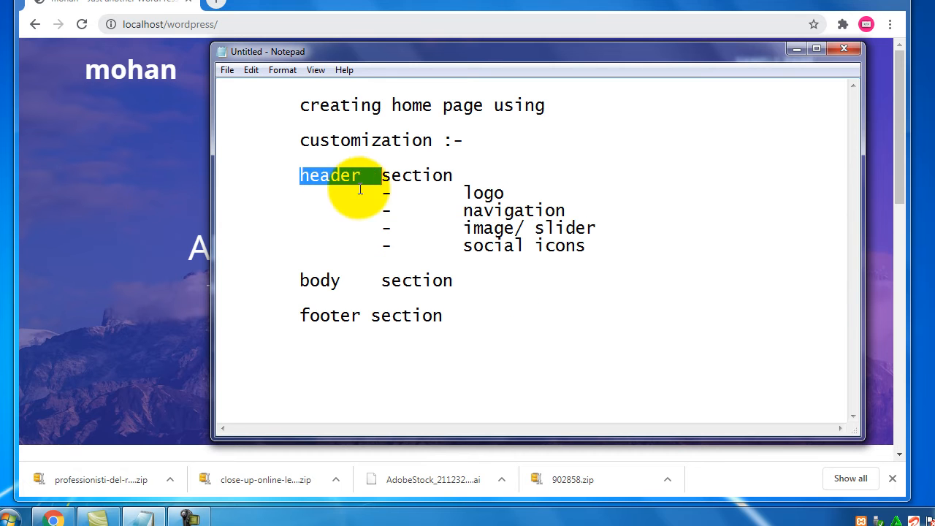
double_click(495, 196)
left_click_drag(631, 250, 344, 192)
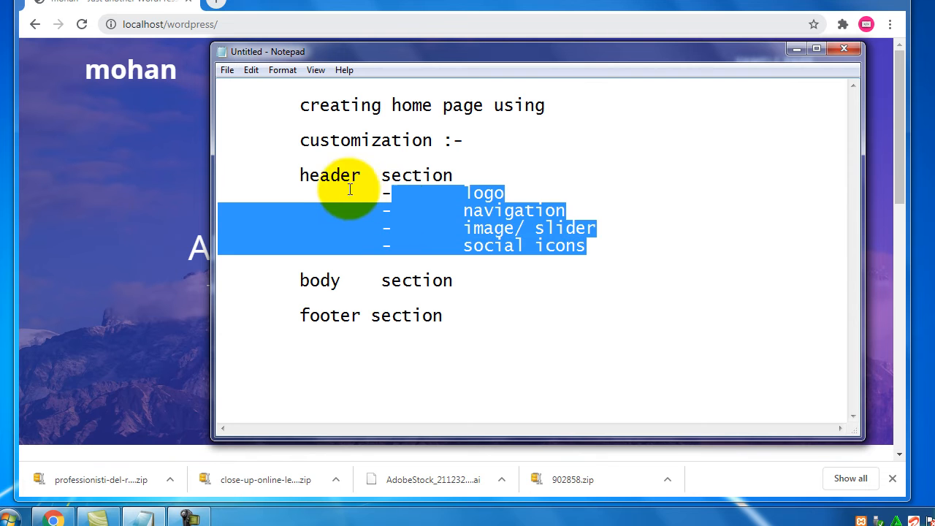
left_click(351, 176)
double_click(349, 176)
left_click_drag(593, 247, 413, 207)
left_click_drag(298, 139, 454, 144)
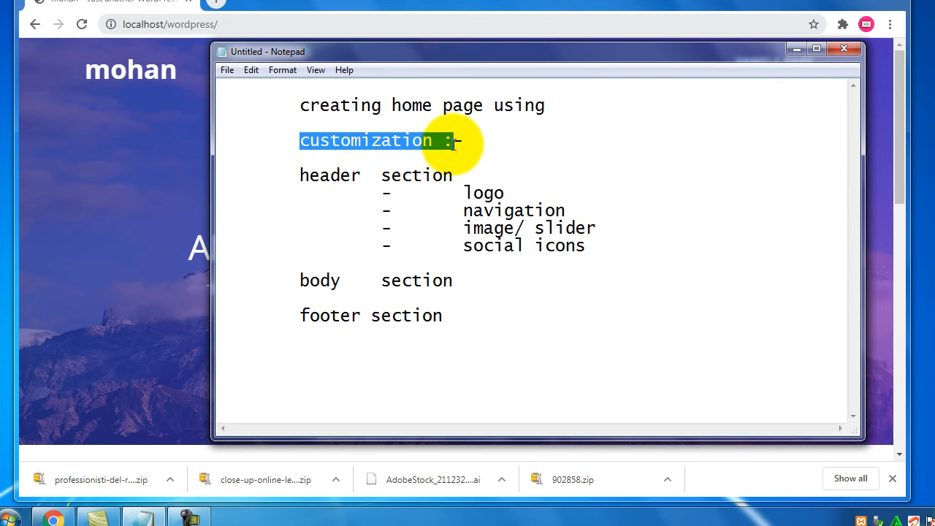
left_click(612, 250)
left_click_drag(611, 251, 443, 240)
List '- home page/ landing page' and '- inner pages' as indented items under body section
left_click(475, 276)
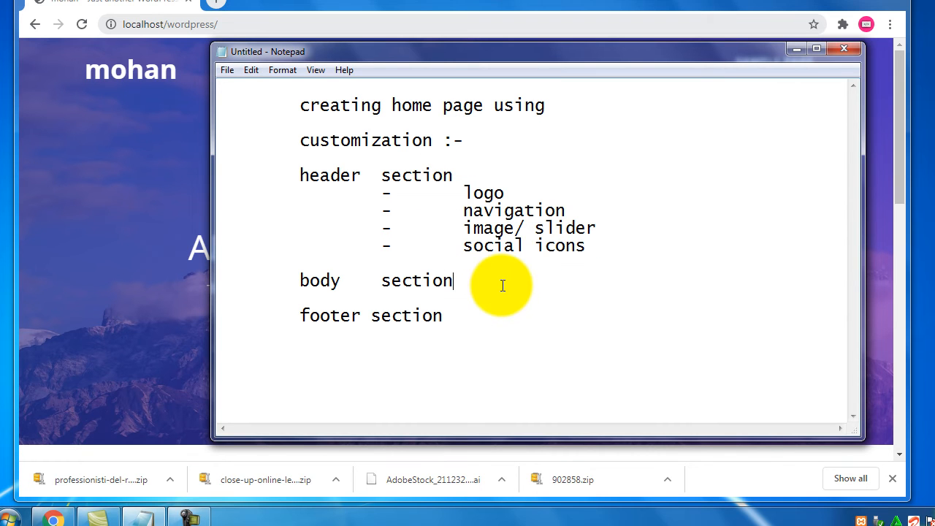
key("Return")
key("Tab")
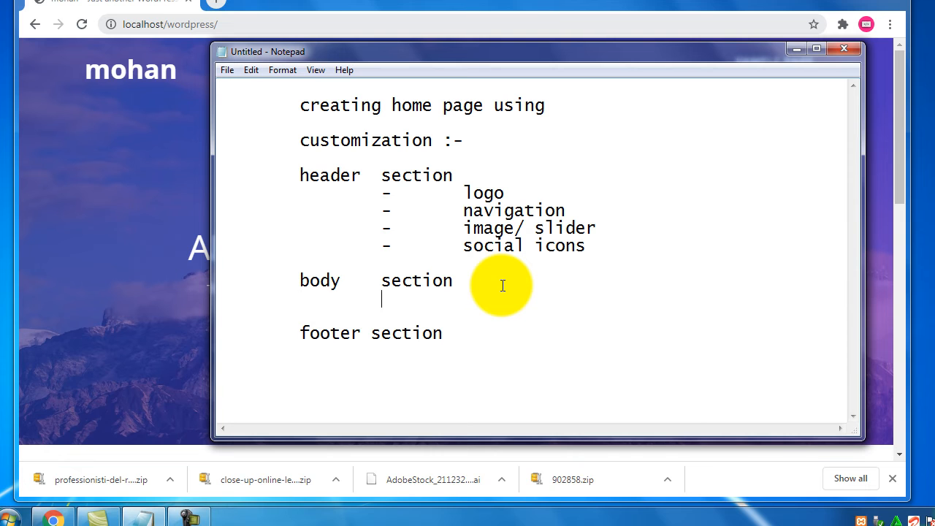
type("-")
key("Tab")
type("home page/ landing page")
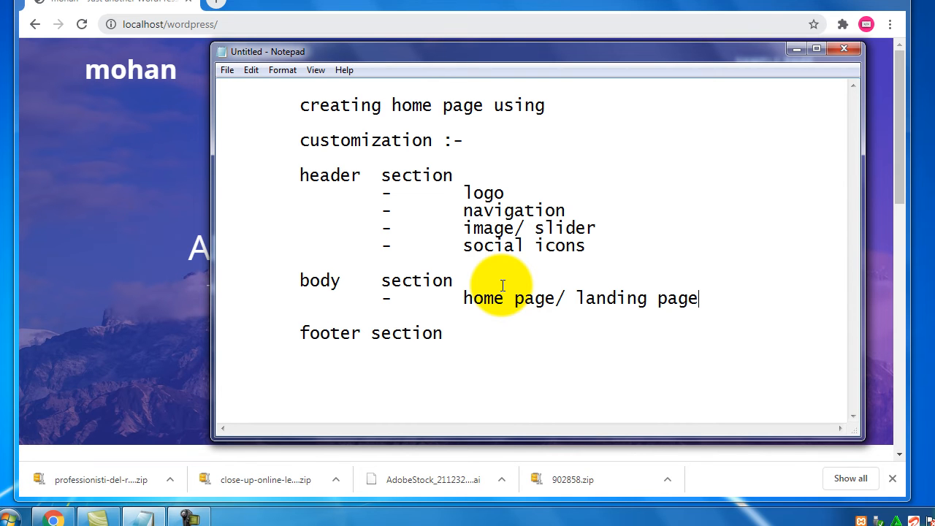
key("Return")
key("Tab")
key("Tab")
type("-\tinnt")
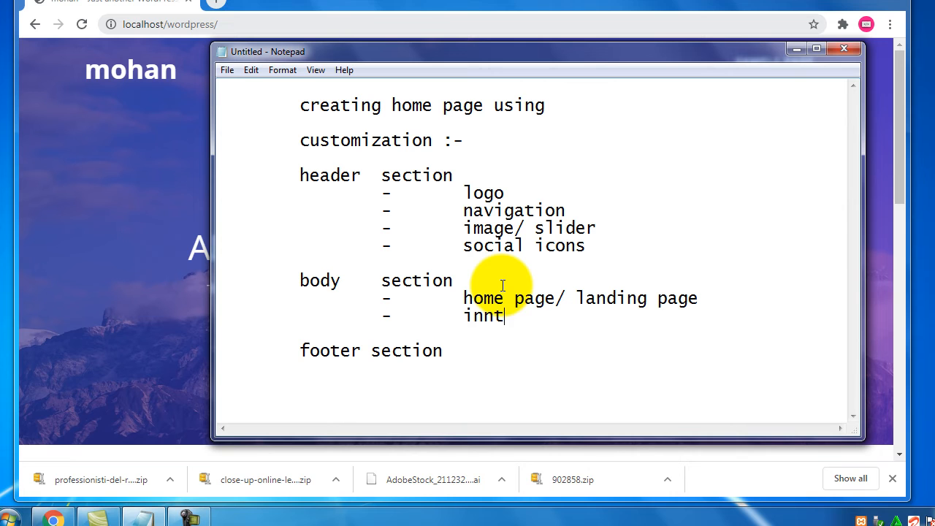
key("BackSpace")
type("er pages")
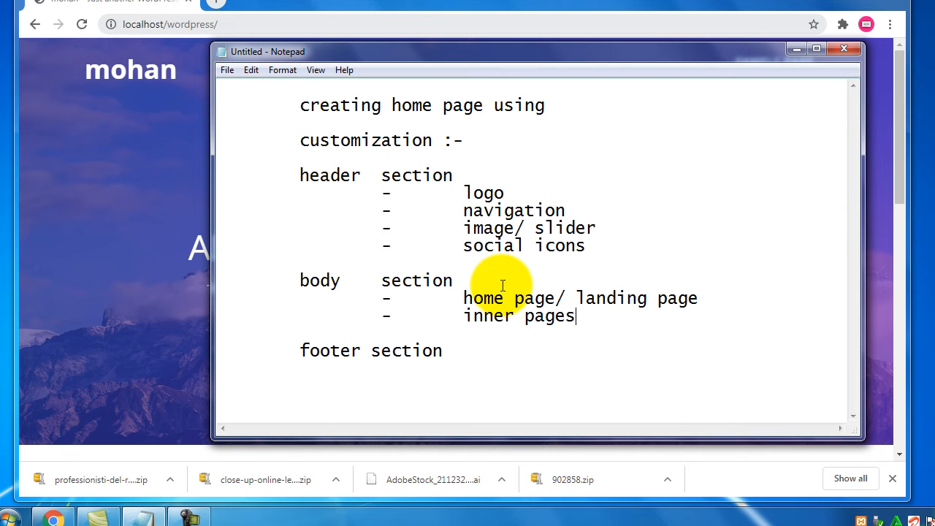
Describe home page/ landing page as 'having only different sections' on an indented line
key("End")
key("Return")
key("Tab")
key("Tab")
key("Tab")
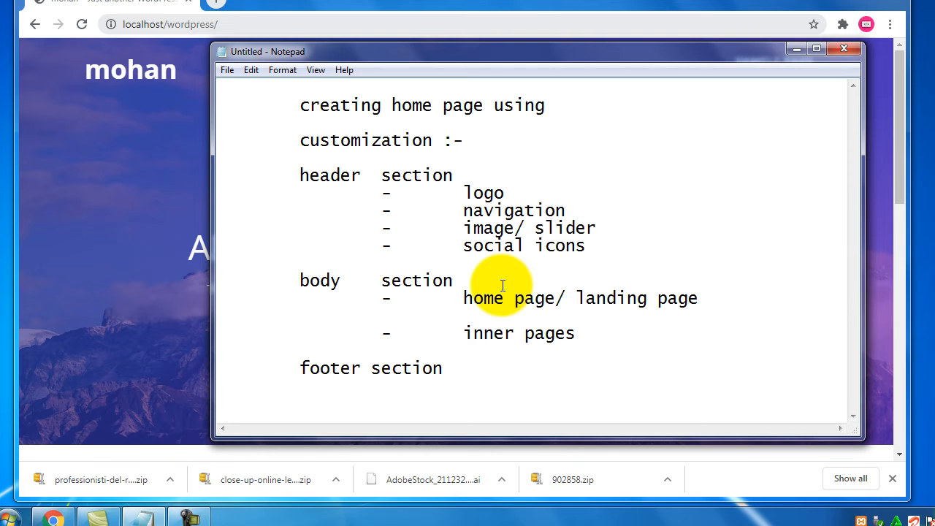
type("having only different section")
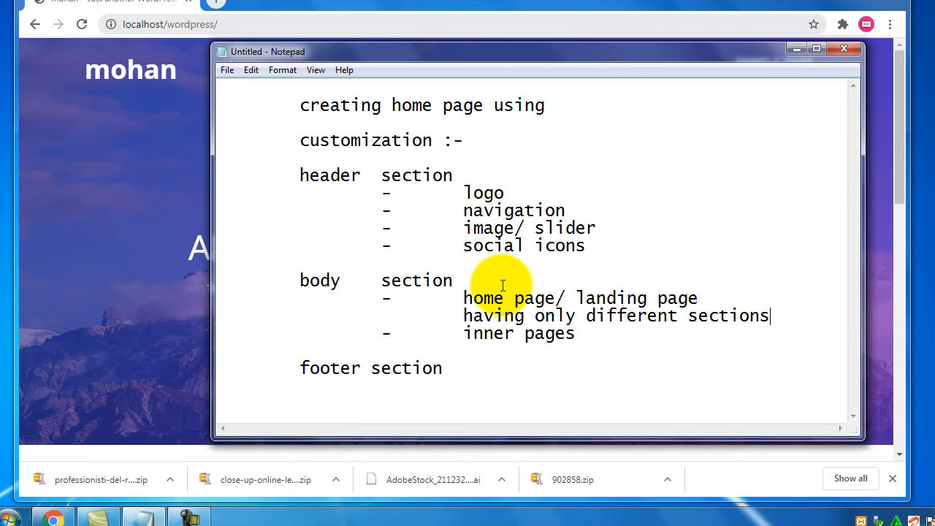
type("s")
key("Return")
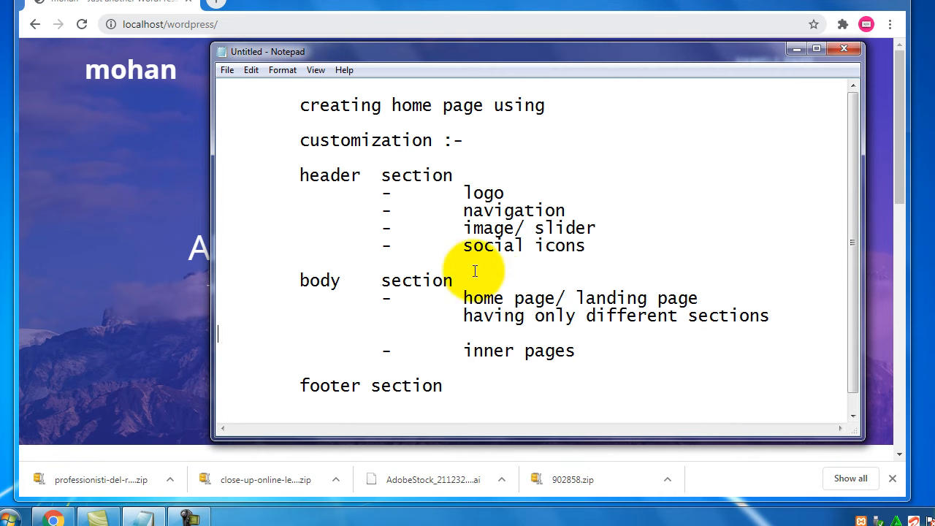
scroll(501, 286, "down", 1)
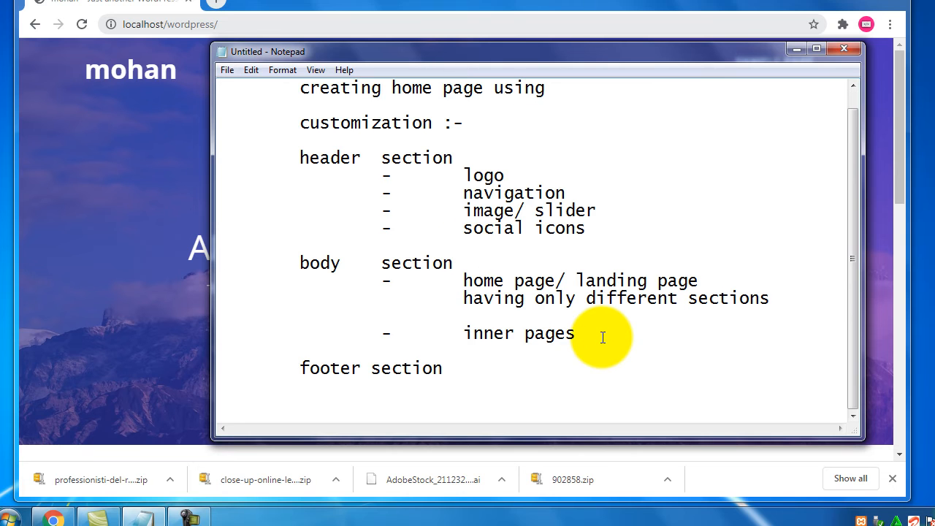
Describe inner pages as 'left side content and right s' / 'widgets' on indented lines
key("Return")
key("Tab")
key("Tab")
key("Tab")
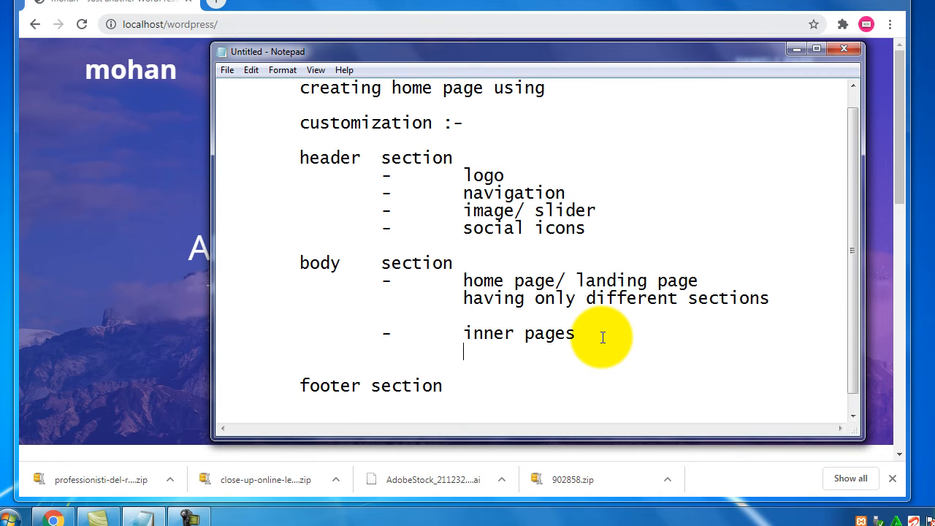
type("left side content and right si")
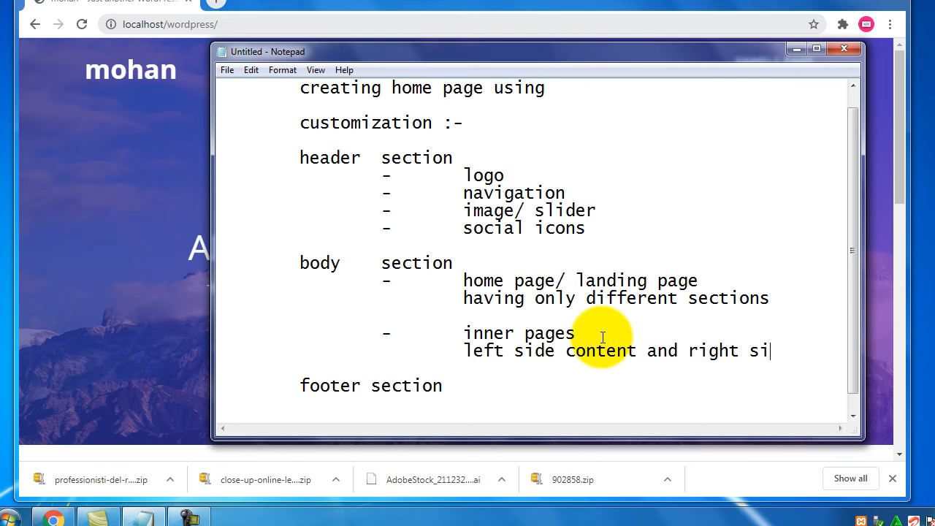
key("Return")
key("Tab")
key("Tab")
type("widgets")
scroll(599, 336, "down", 1)
left_click_drag(536, 335, 545, 317)
left_click_drag(355, 234, 281, 233)
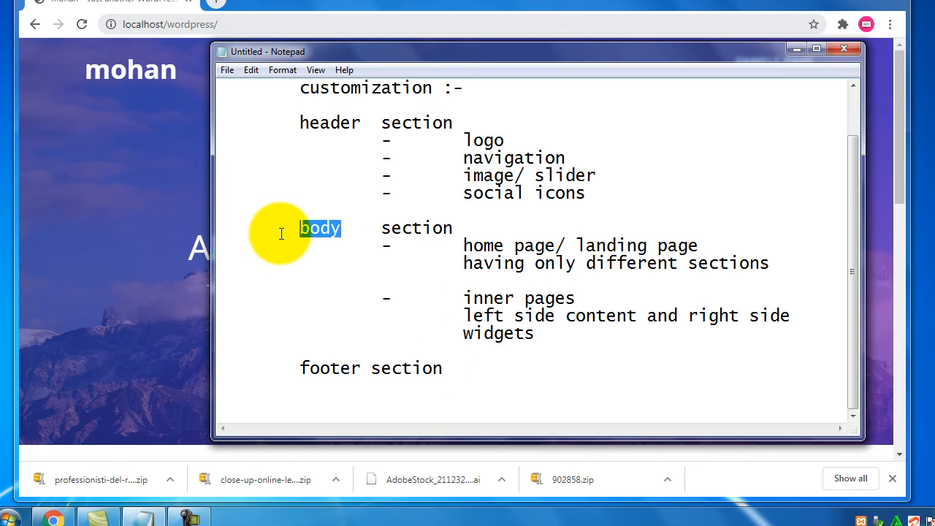
left_click(454, 370)
List 'footer widgets' and 'below footer copy rights etc' as indented items under footer section
key("Return")
key("Return")
key("Tab")
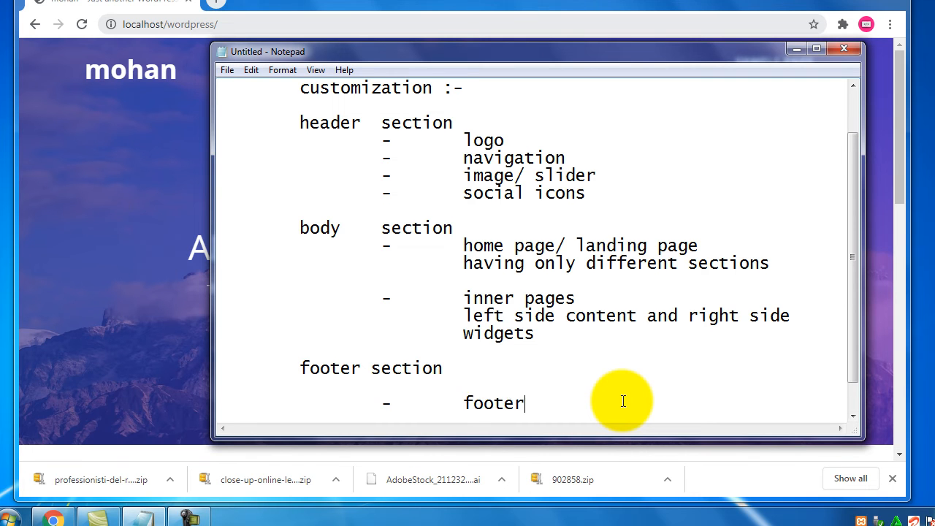
type("idgets")
key("Return")
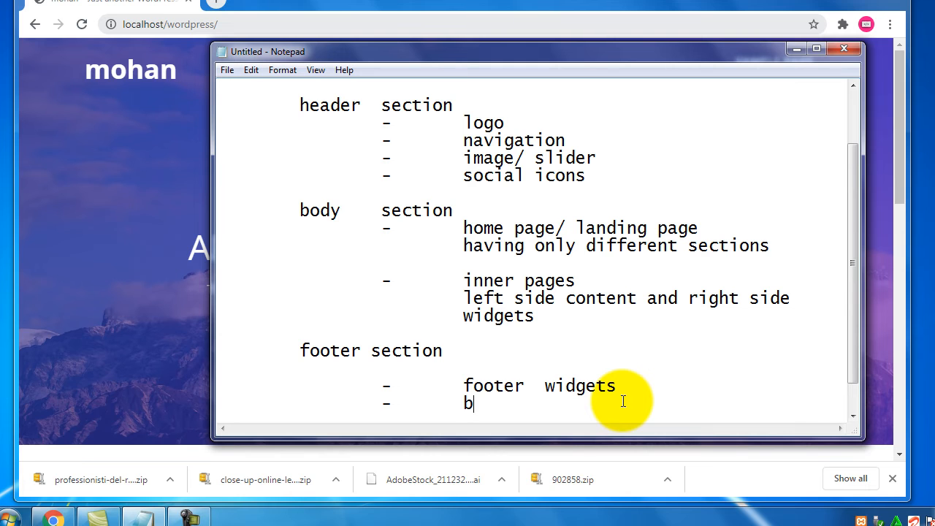
type("-\tbelow foot")
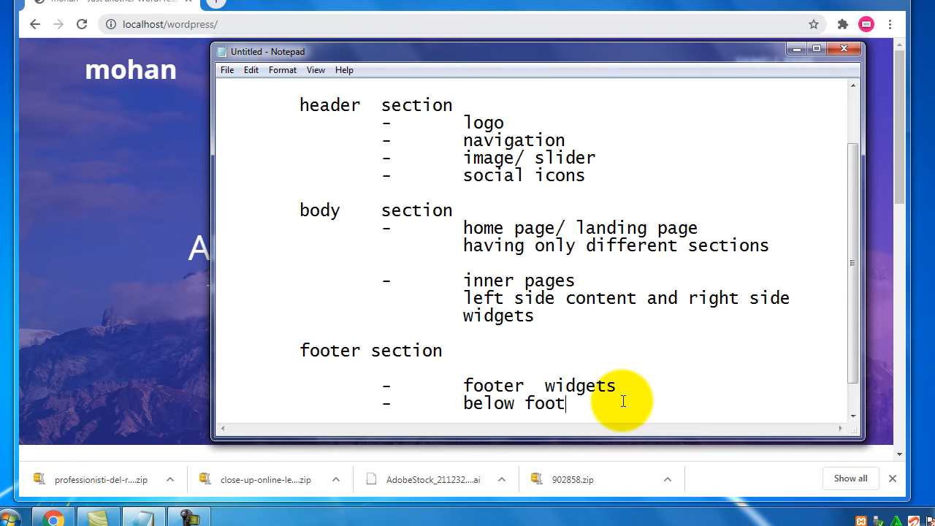
type("er copy rights etc")
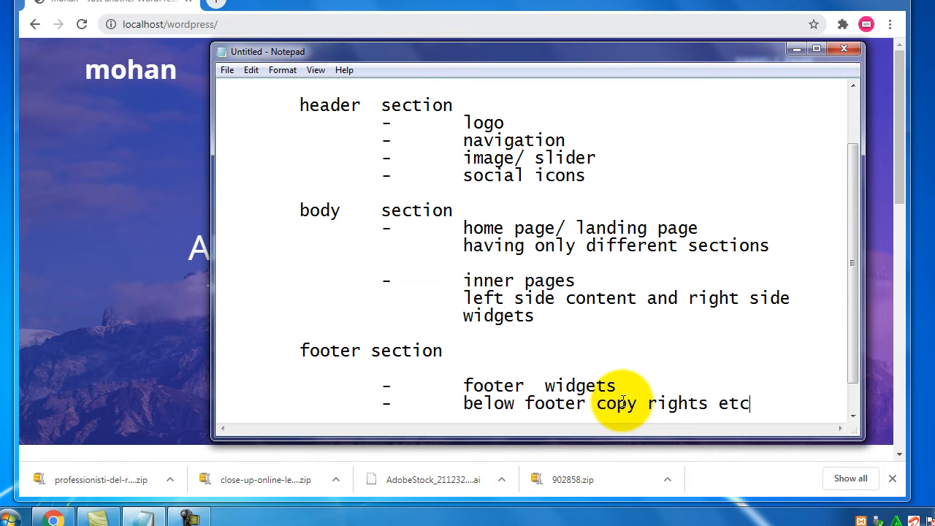
scroll(553, 288, "up", 2)
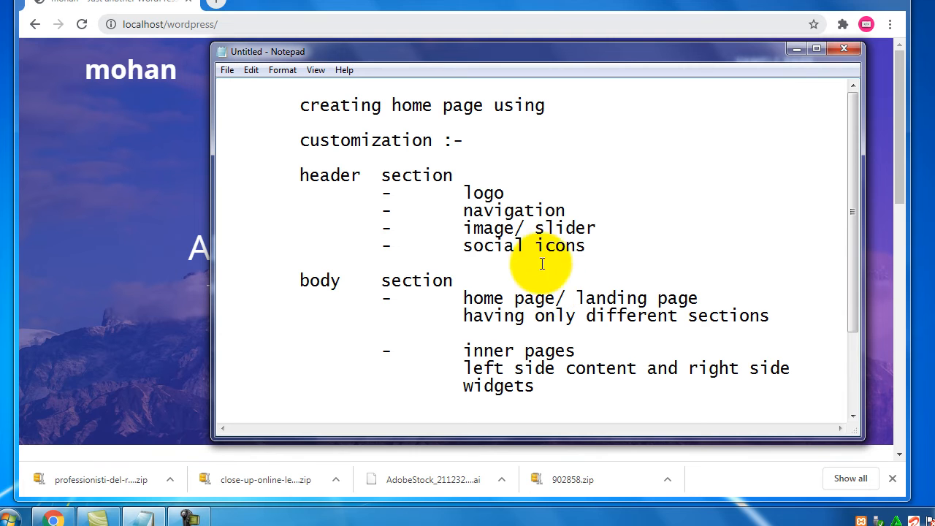
left_click_drag(471, 139, 288, 139)
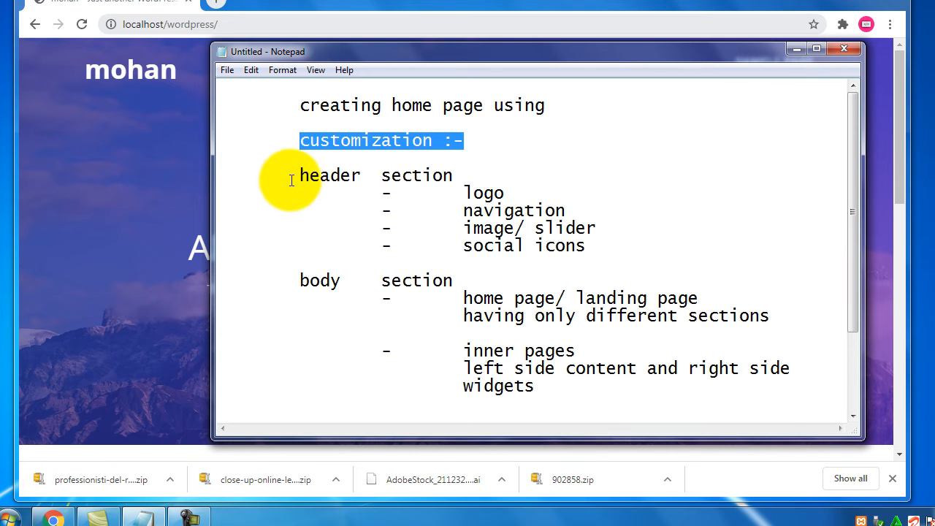
left_click_drag(288, 177, 453, 177)
left_click_drag(287, 293, 433, 288)
left_click(476, 288)
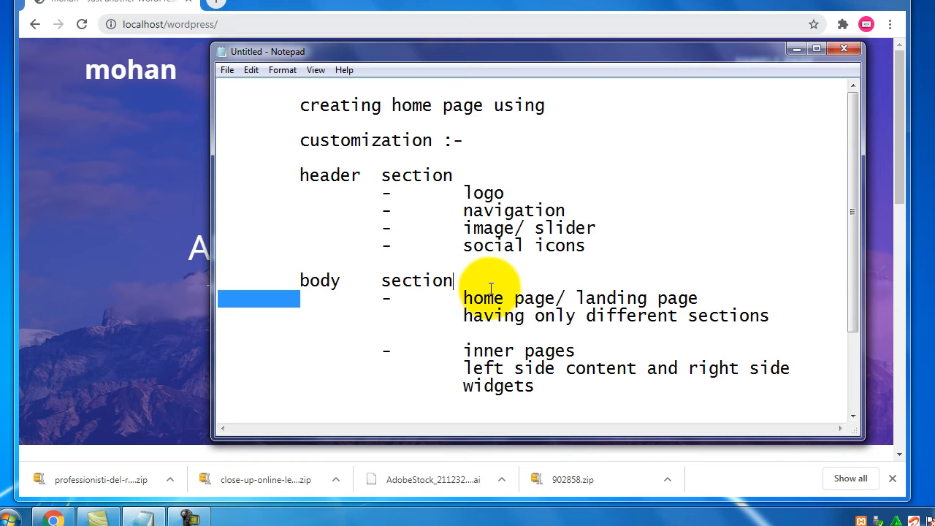
scroll(453, 290, "down", 2)
scroll(388, 292, "up", 2)
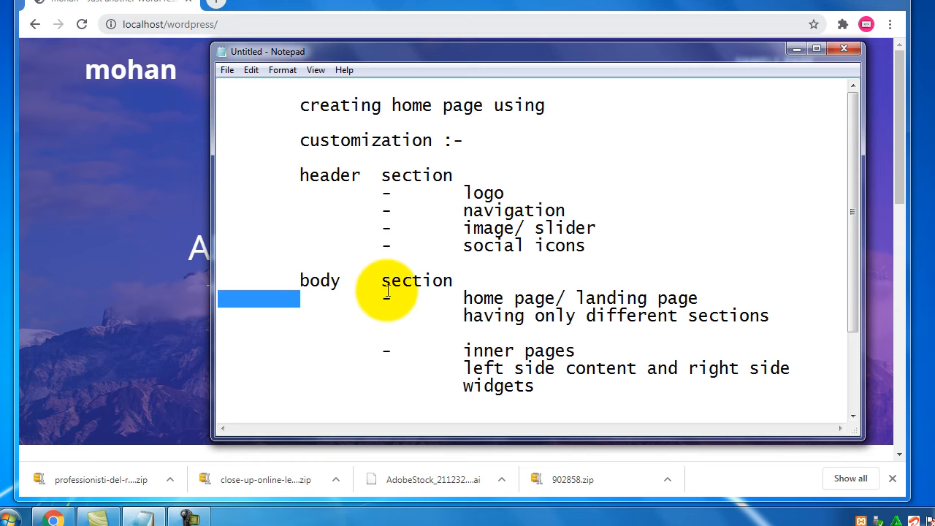
scroll(388, 290, "down", 2)
scroll(398, 299, "up", 2)
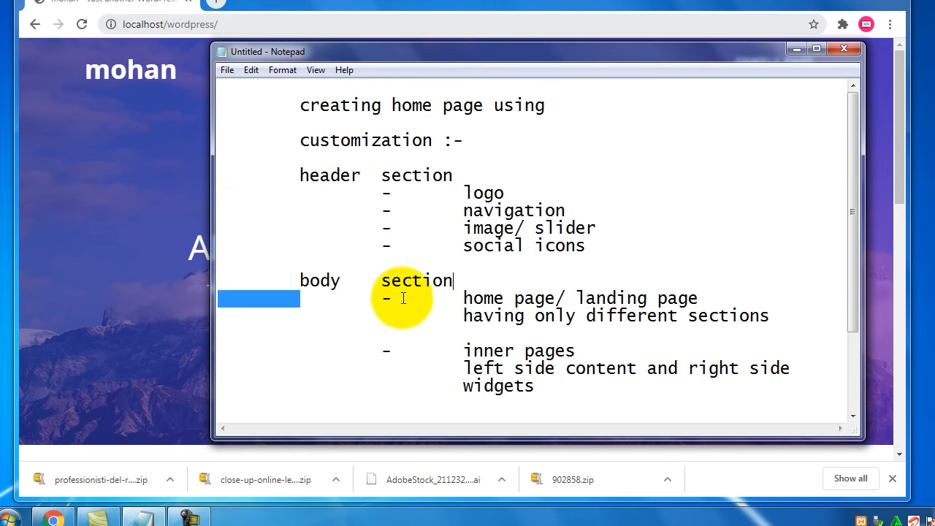
left_click_drag(310, 177, 422, 177)
left_click_drag(591, 246, 456, 177)
scroll(555, 298, "down", 2)
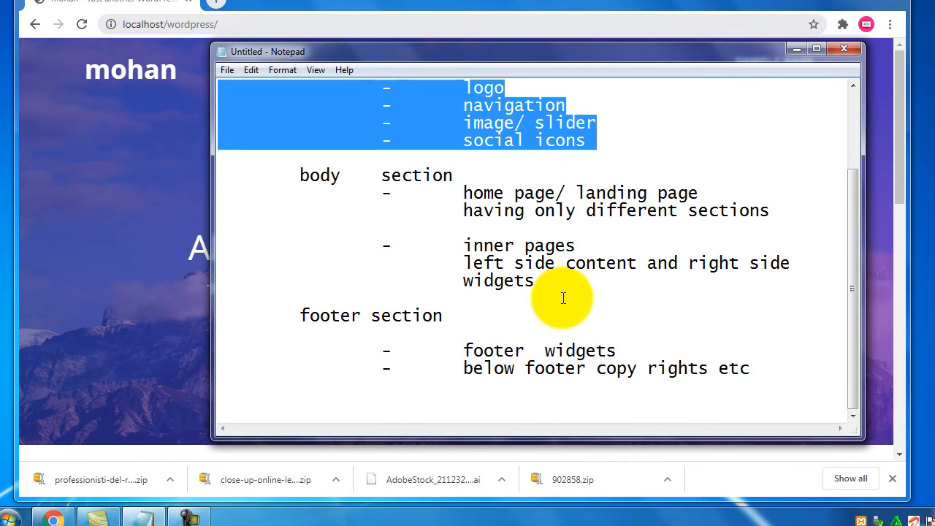
left_click_drag(554, 284, 435, 193)
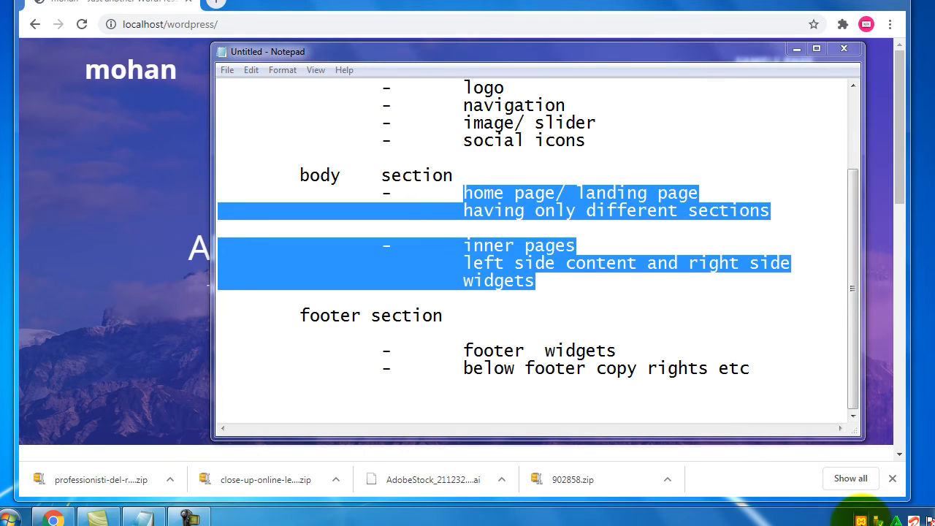
Append wp-admin to the site address to reach the WordPress login page
left_click(324, 2)
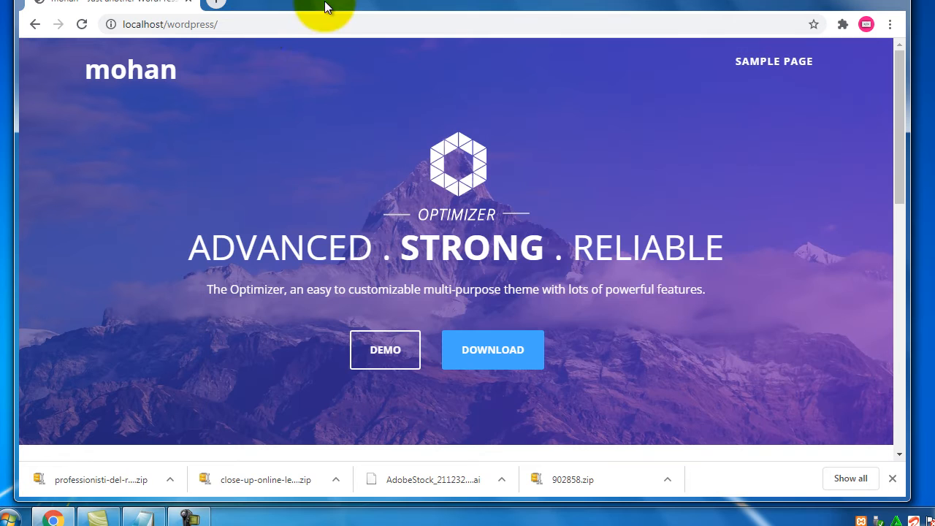
left_click(292, 28)
left_click(291, 27)
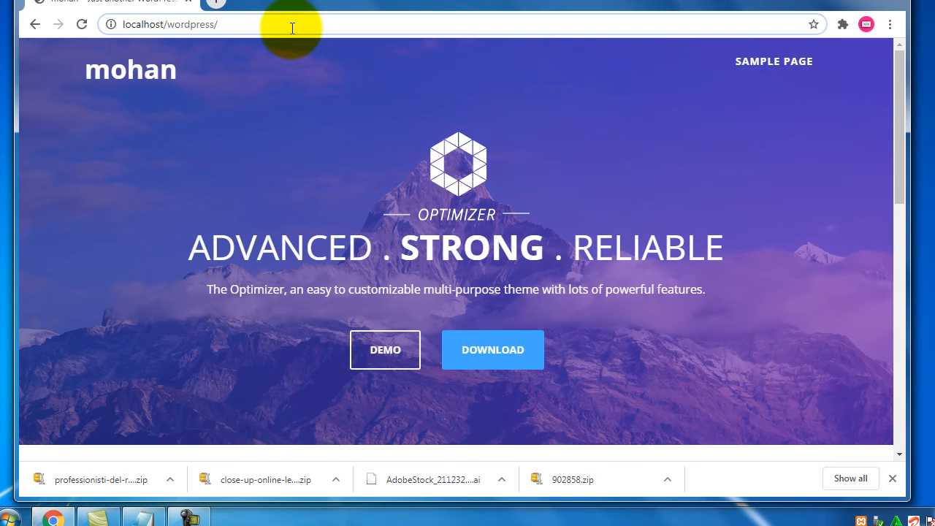
type("w")
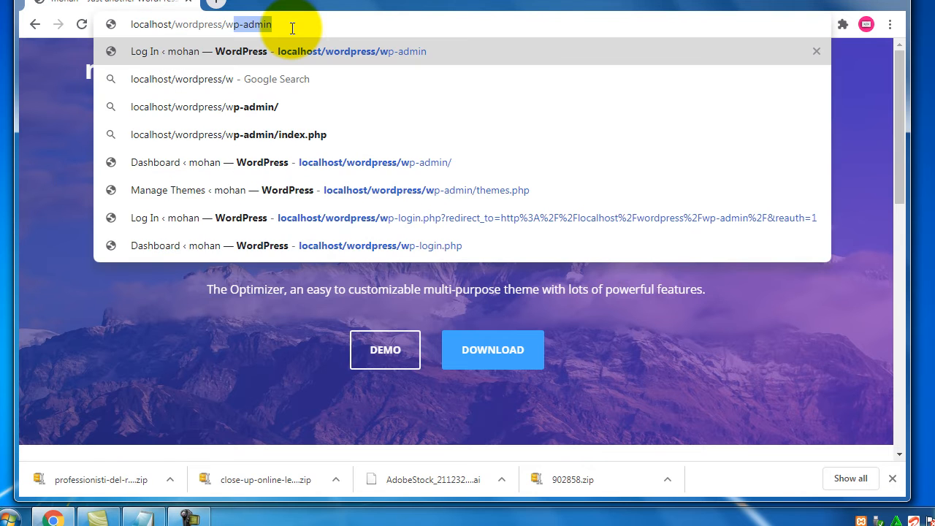
type("p-admin")
key("Return")
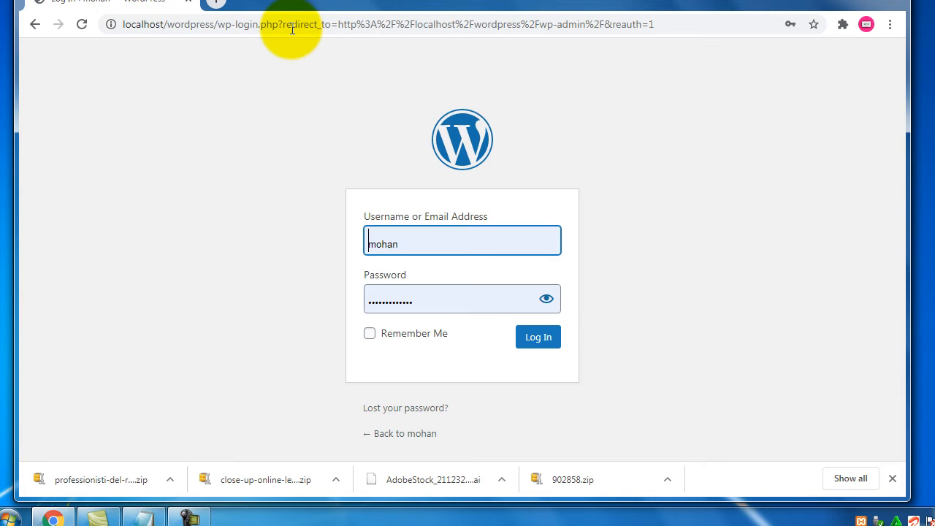
Verify the password by toggling its visibility, then log in to the Dashboard
left_click(546, 299)
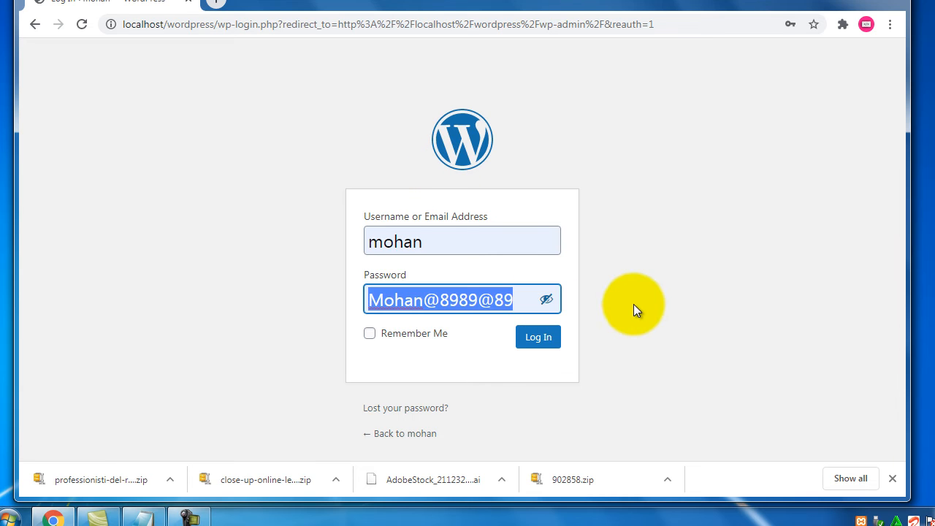
left_click(547, 301)
left_click(539, 342)
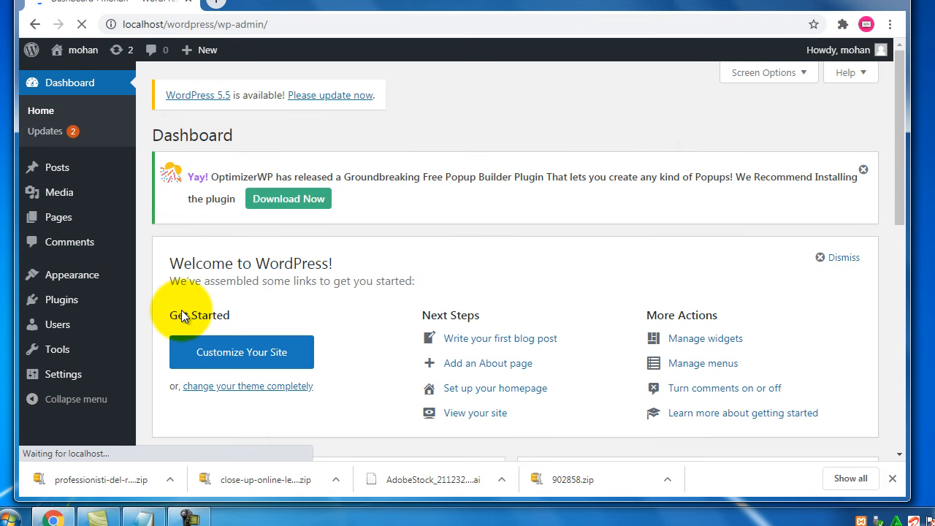
Open Visit Site in a new tab and scroll its front page down to Hello World!
mouse_move(80, 50)
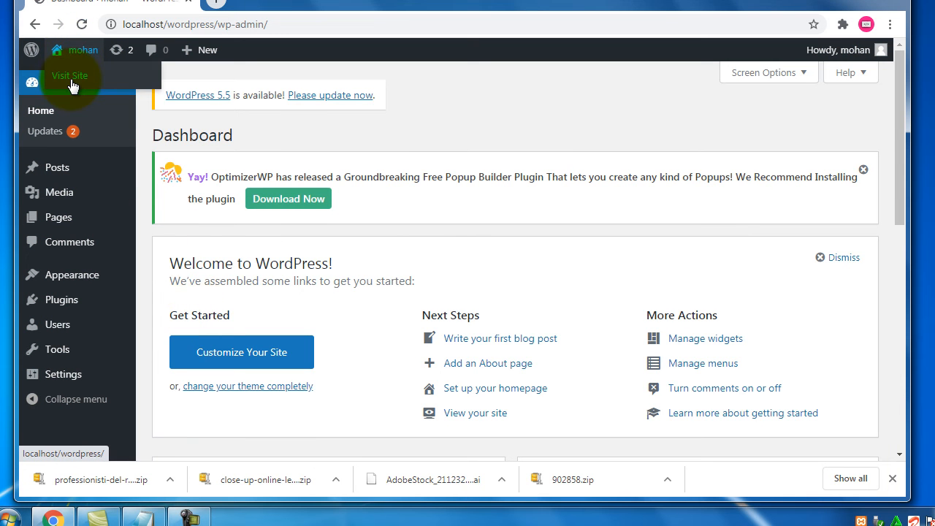
right_click(71, 81)
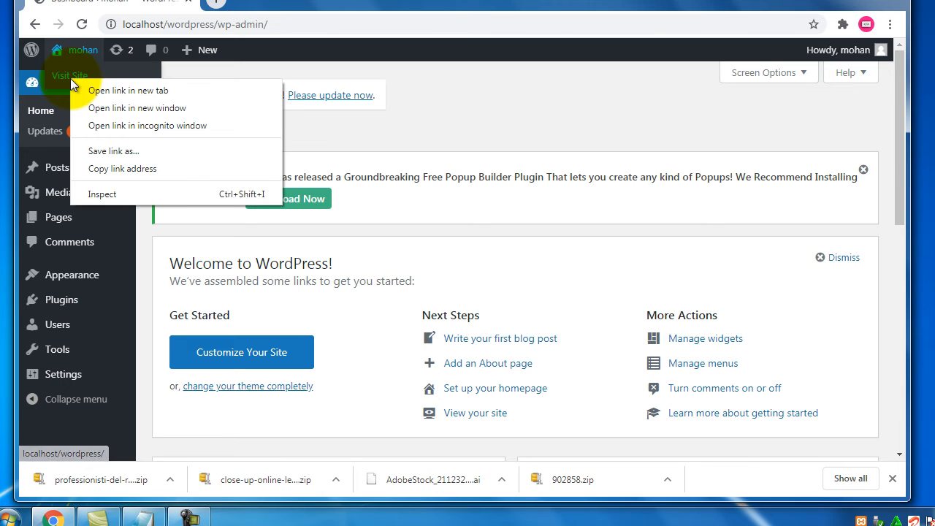
left_click(109, 87)
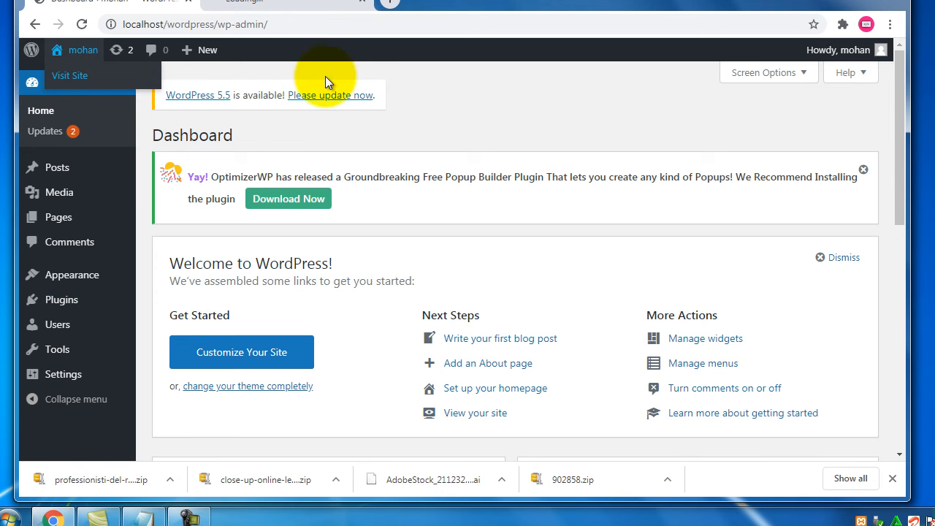
left_click(289, 2)
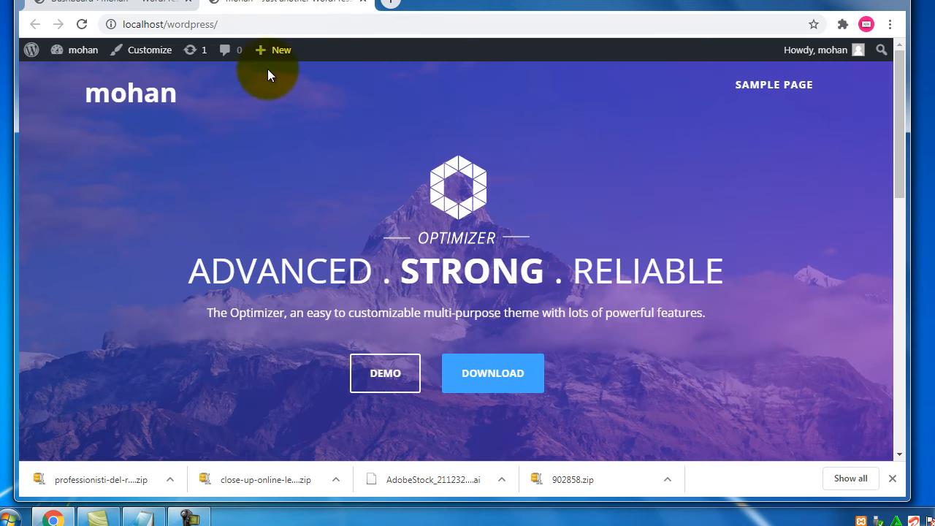
left_click(146, 3)
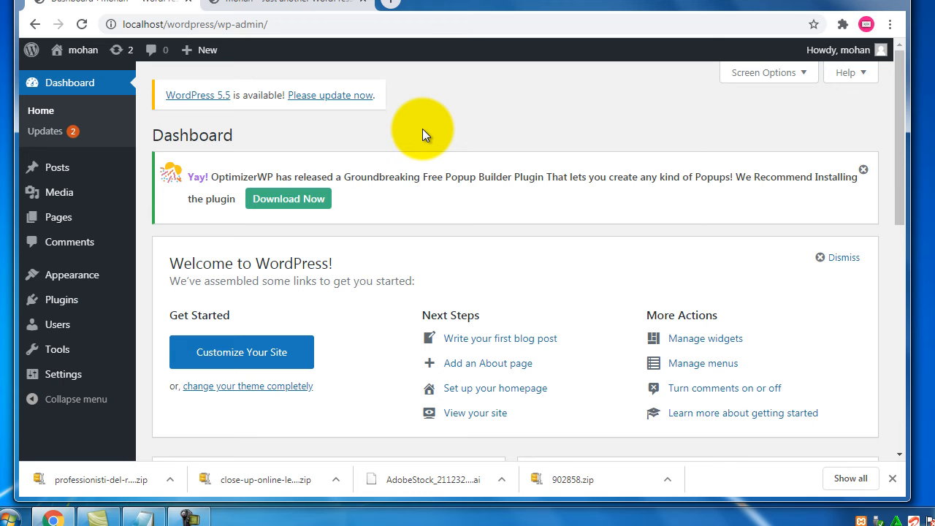
left_click(314, 3)
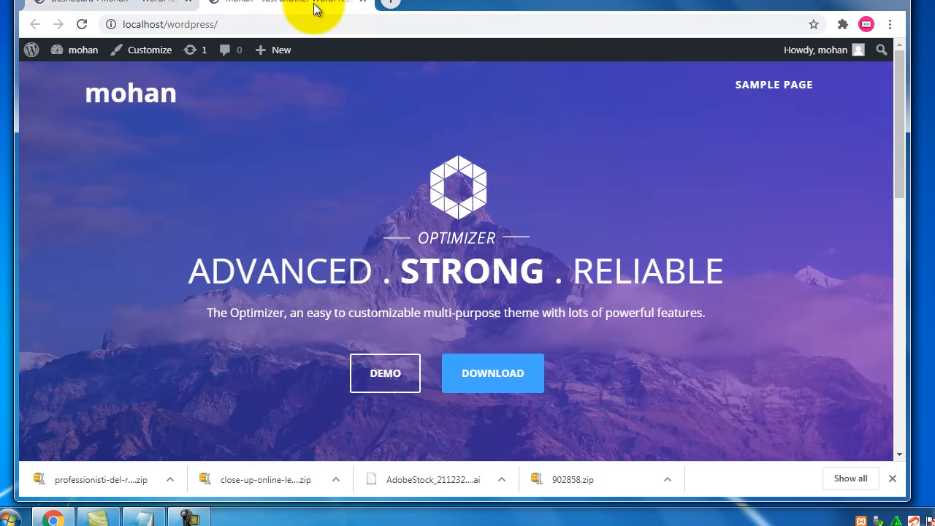
scroll(381, 203, "down", 4)
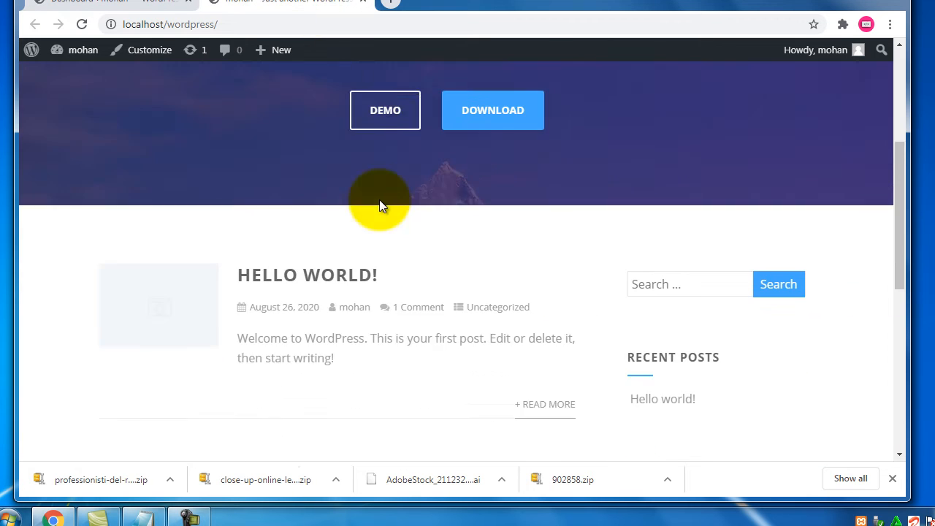
Scroll the Notepad outline, highlighting body notes, 'different' and 'customization', then return to the Dashboard tab
left_click(142, 517)
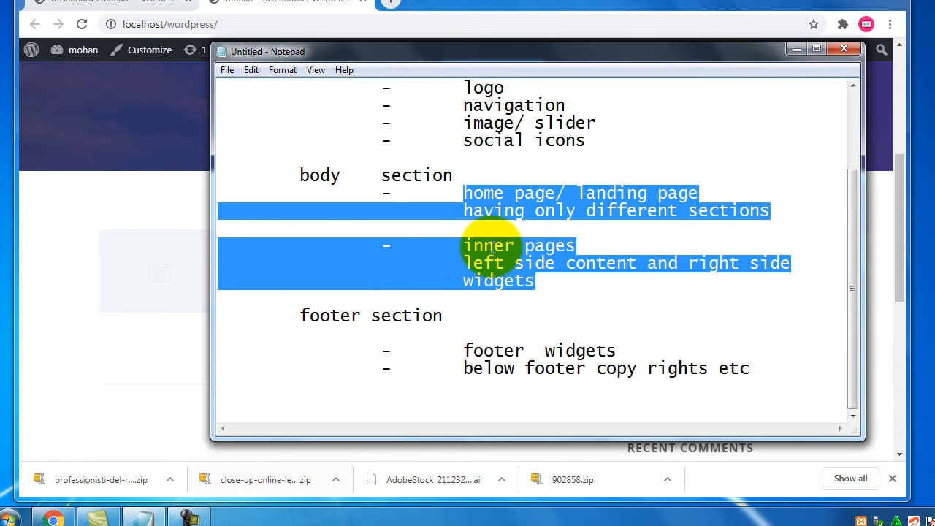
left_click(449, 253)
scroll(449, 254, "up", 2)
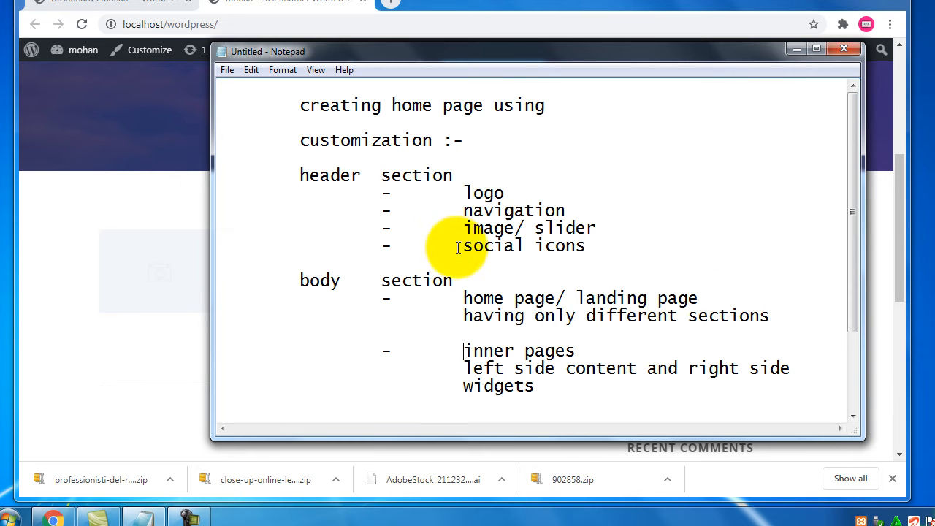
scroll(252, 295, "down", 1)
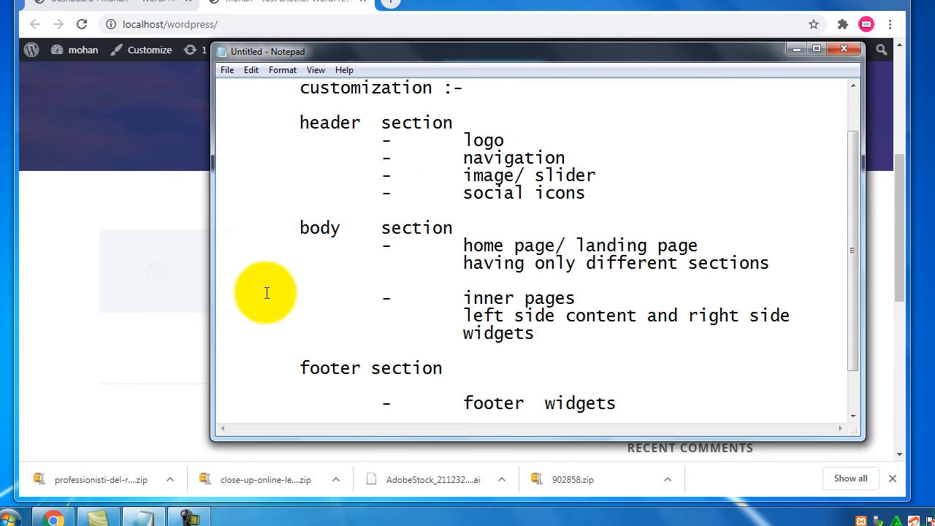
left_click(801, 264)
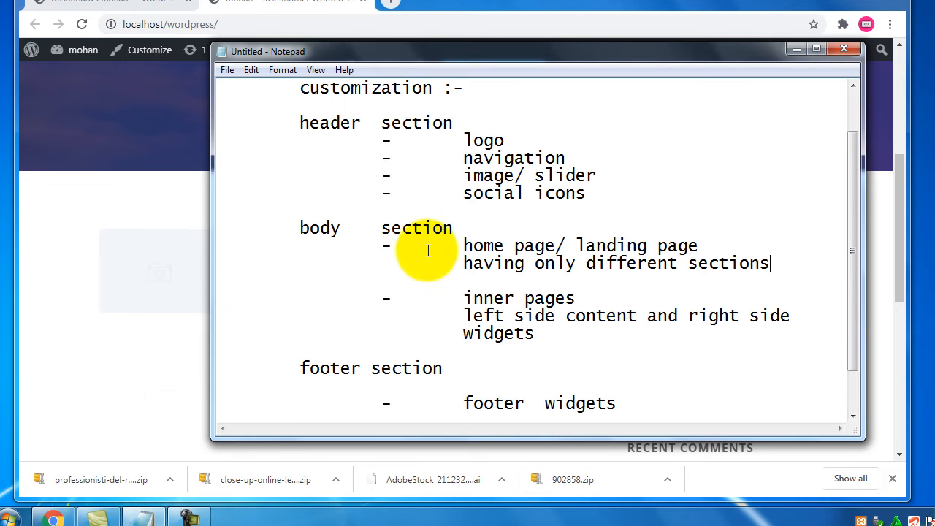
left_click(304, 228, "shift")
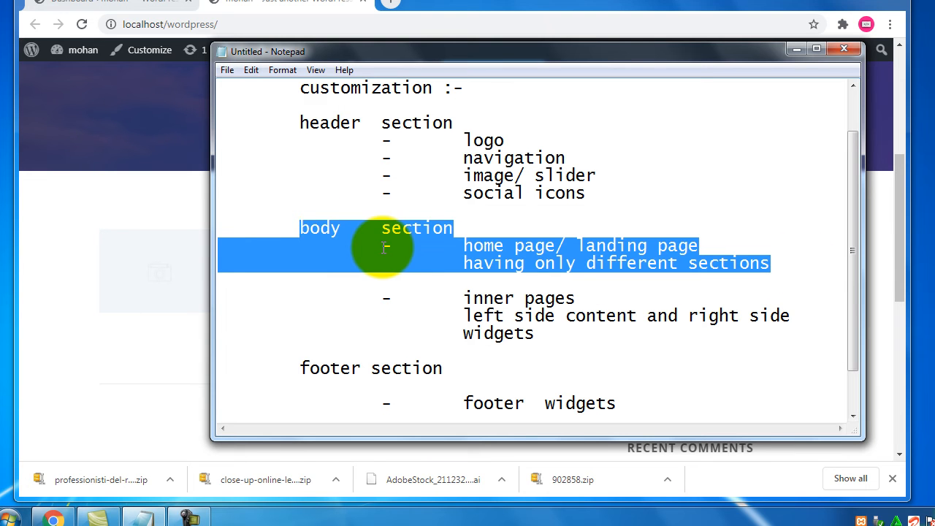
double_click(661, 263)
scroll(431, 188, "up", 1)
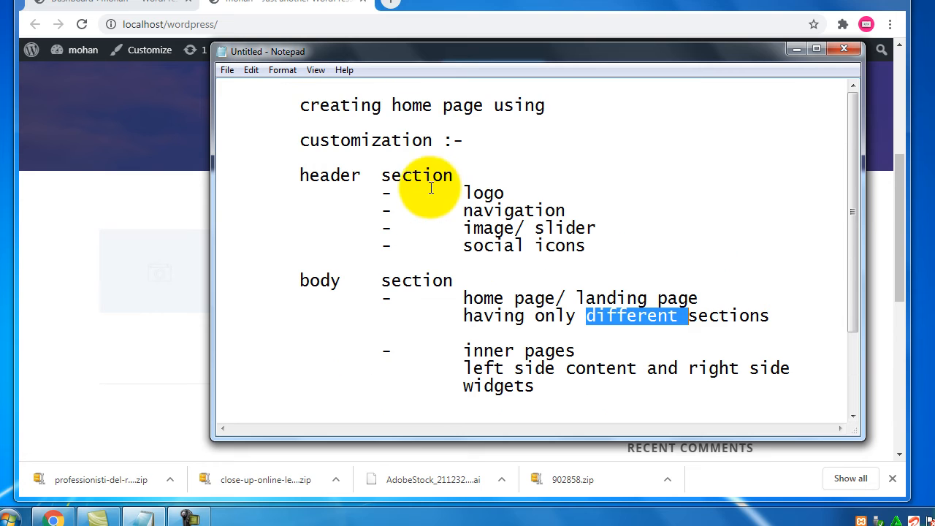
left_click_drag(434, 140, 295, 142)
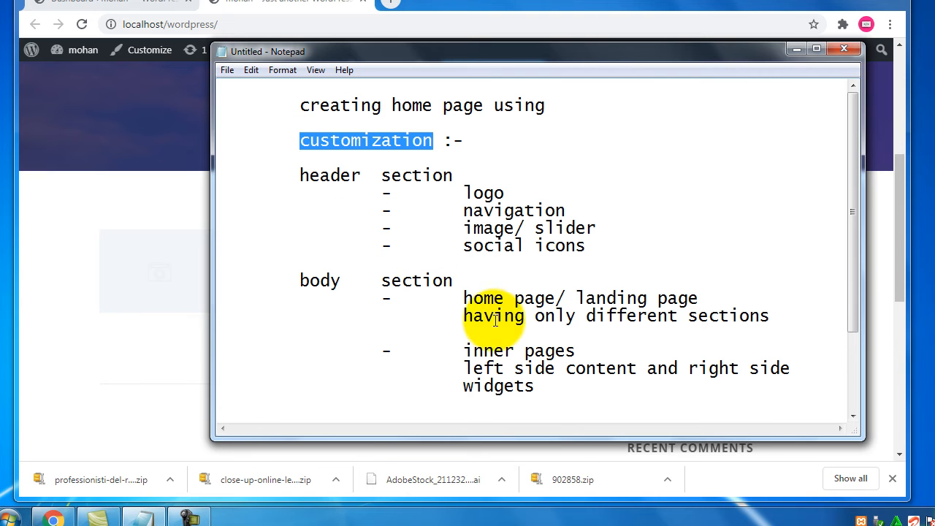
left_click(156, 5)
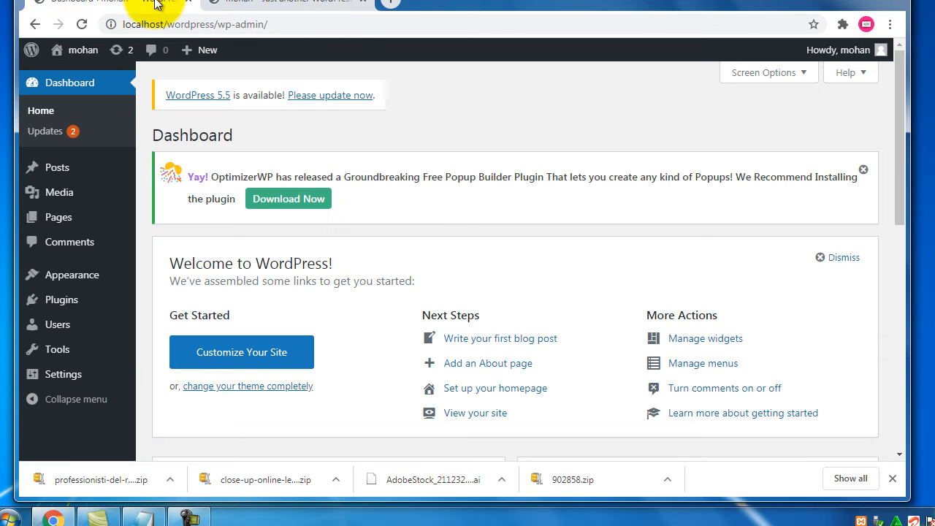
Launch Appearance > Customize, compare with the front page tab, and return to the Customizer
mouse_move(85, 274)
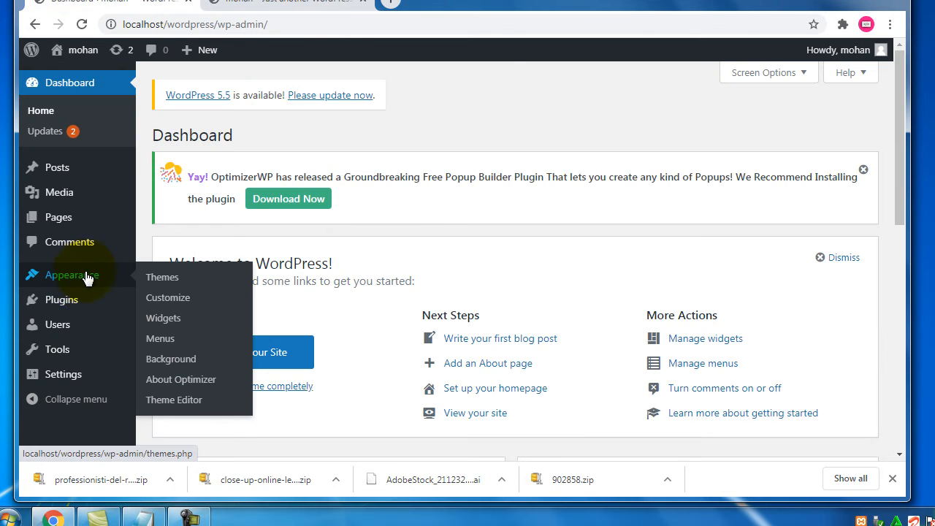
left_click(178, 302)
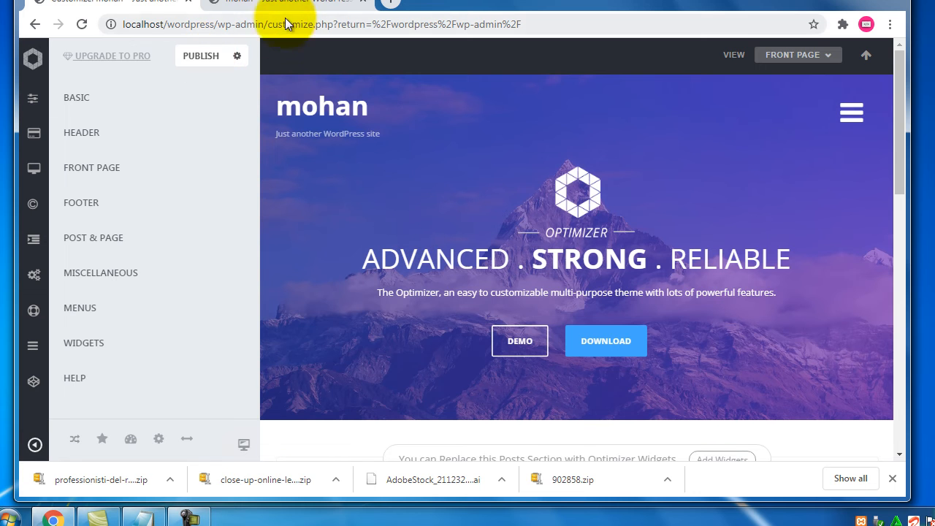
left_click(304, 5)
scroll(148, 280, "up", 4)
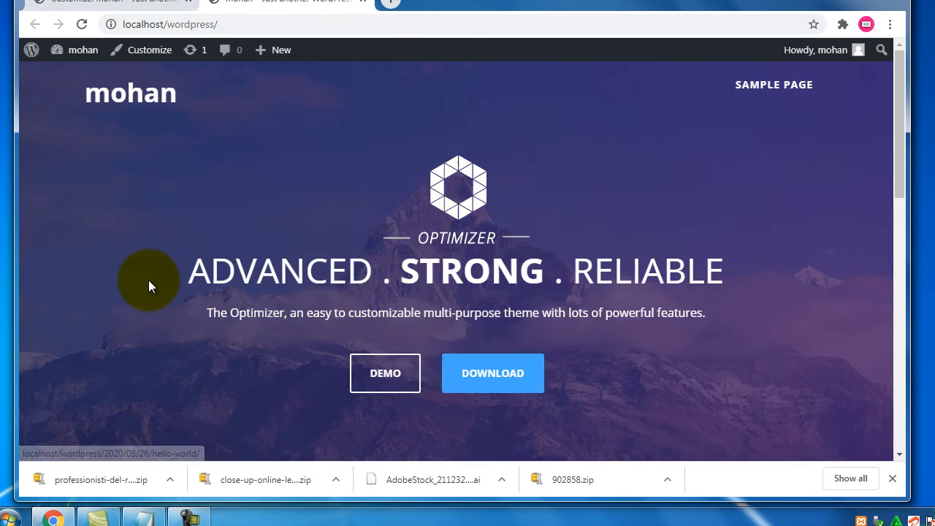
left_click(137, 7)
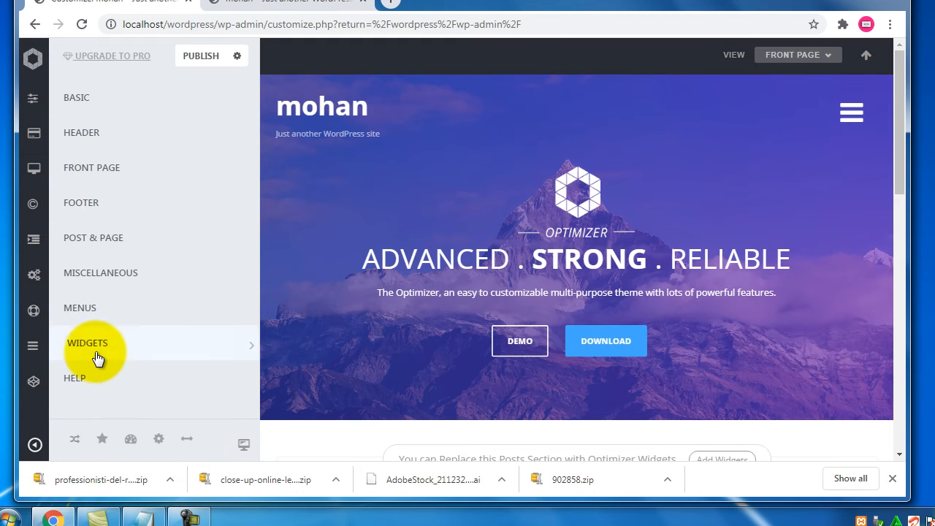
Bring the layout notes forward and review the footer widgets, landing page and inner pages points
left_click(139, 517)
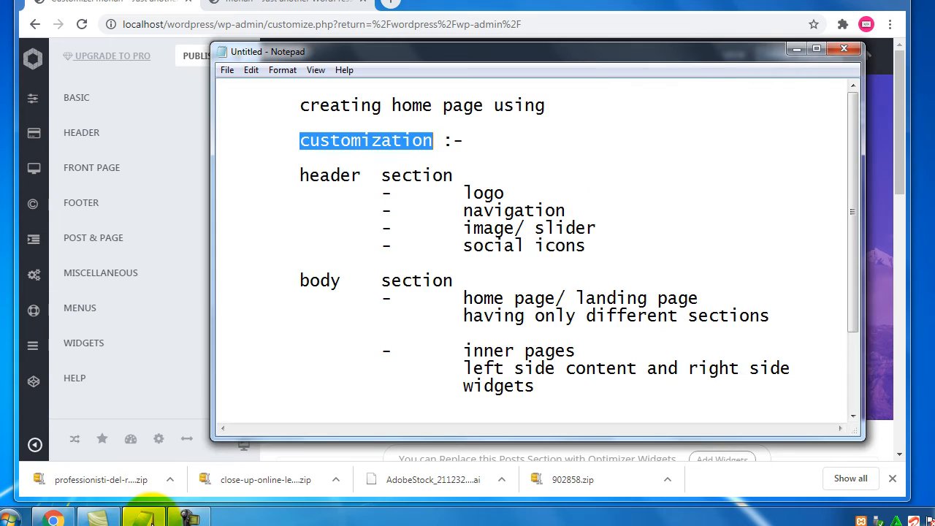
scroll(509, 260, "down", 2)
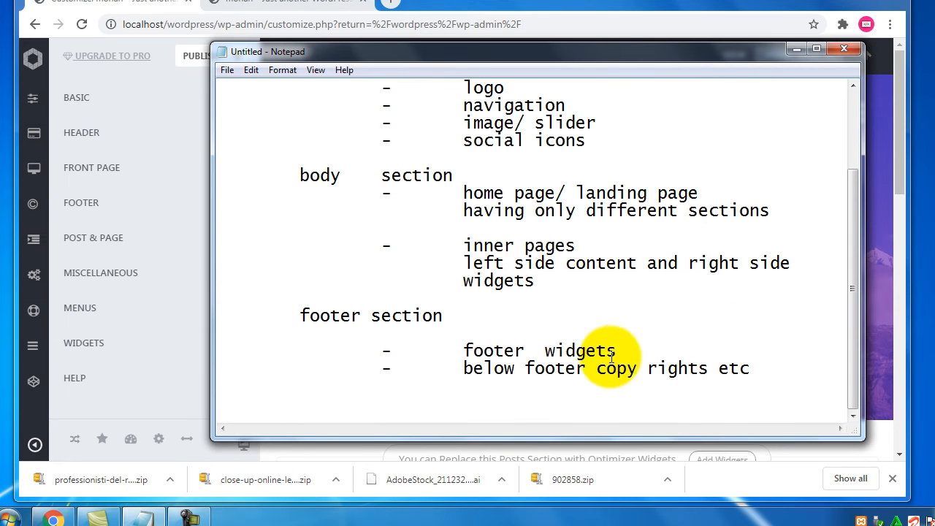
double_click(555, 351)
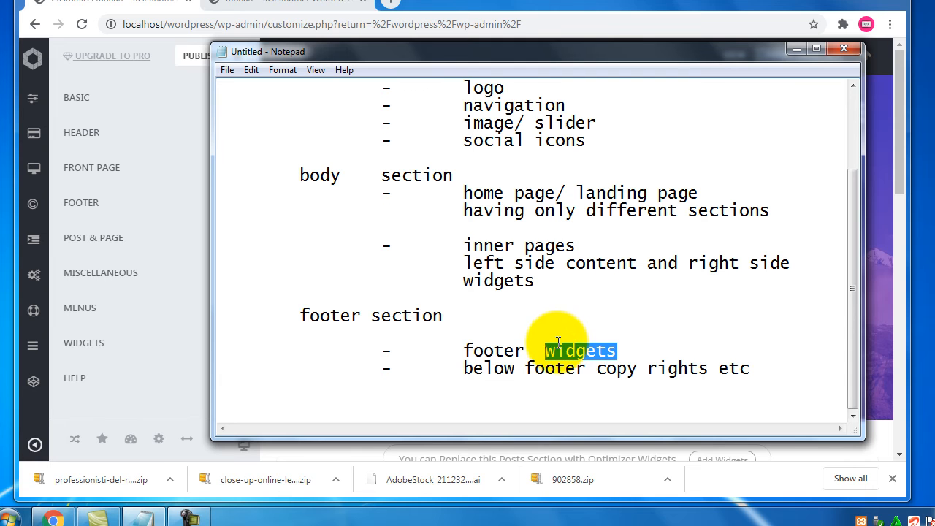
left_click_drag(515, 193, 638, 192)
left_click_drag(473, 247, 556, 247)
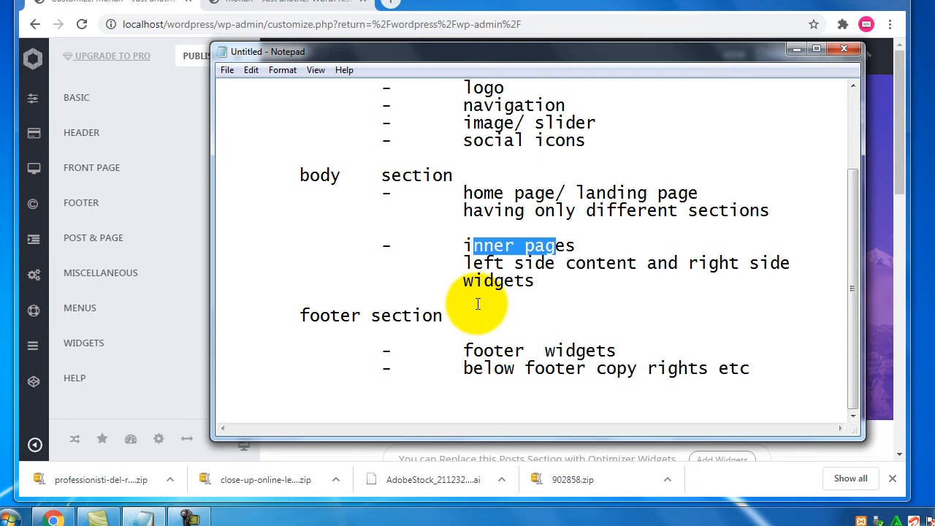
scroll(477, 304, "up", 2)
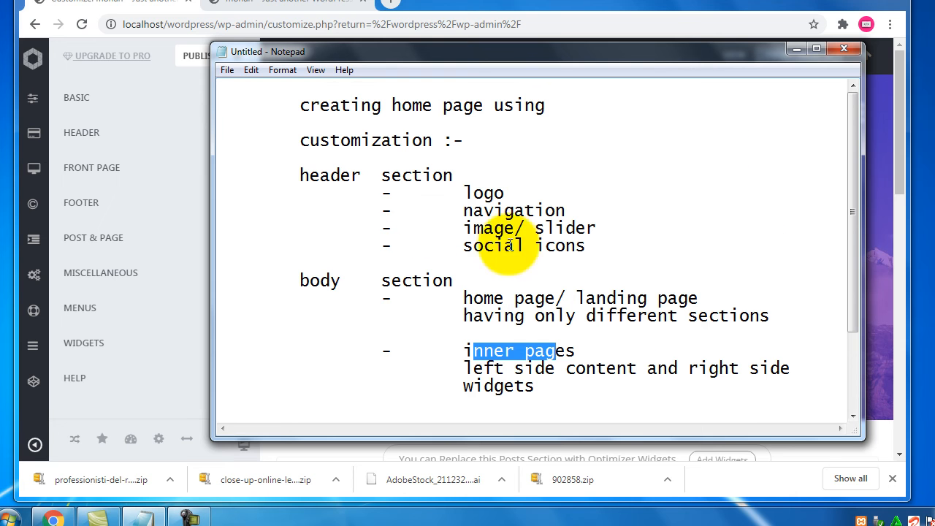
Open the Customizer's Front Page panel (Slider, Frontpage Widgets, Homepage Settings), then switch back to the notes
left_click(159, 6)
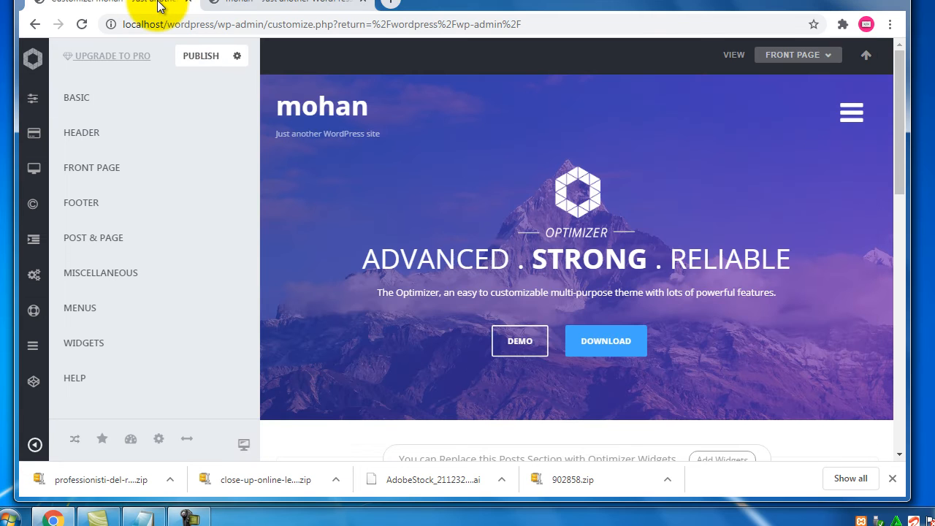
left_click(94, 179)
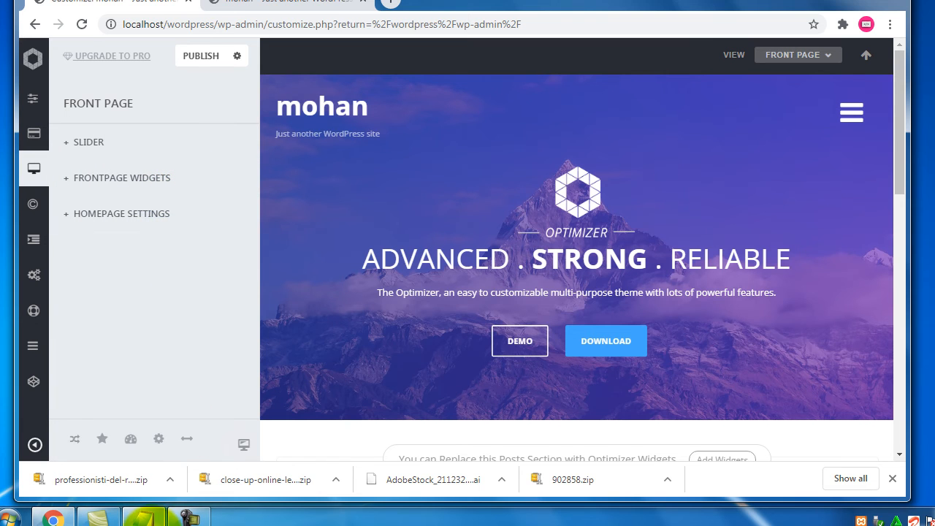
left_click(141, 518)
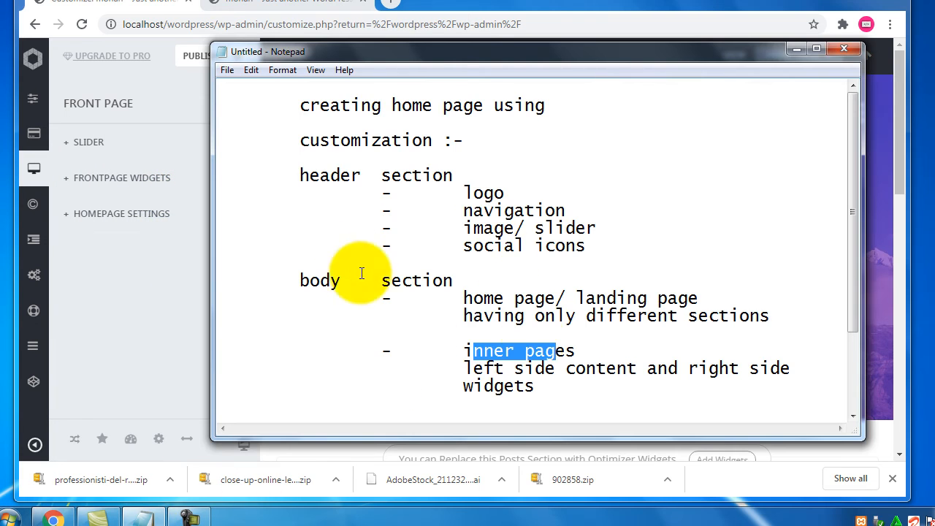
Review the body section and home page notes, then return to the Customizer
left_click_drag(310, 281, 777, 264)
scroll(528, 321, "down", 1)
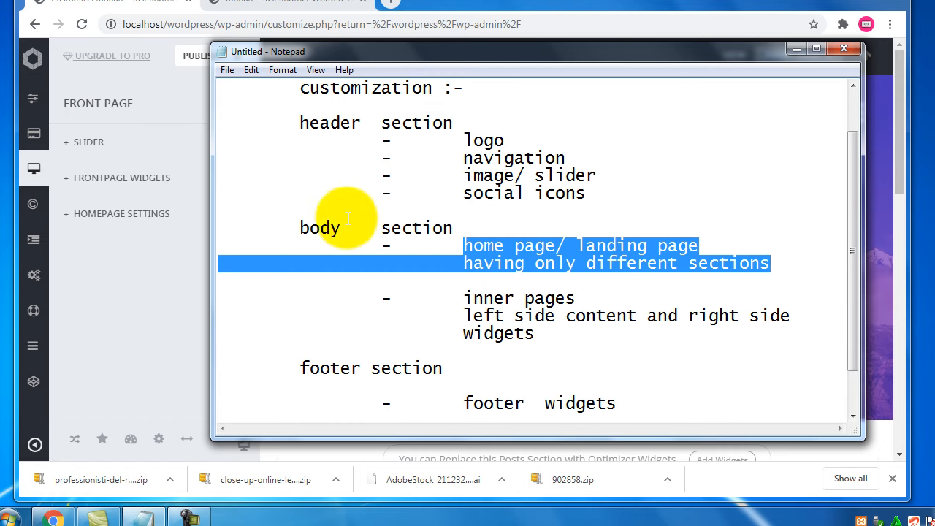
left_click(163, 4)
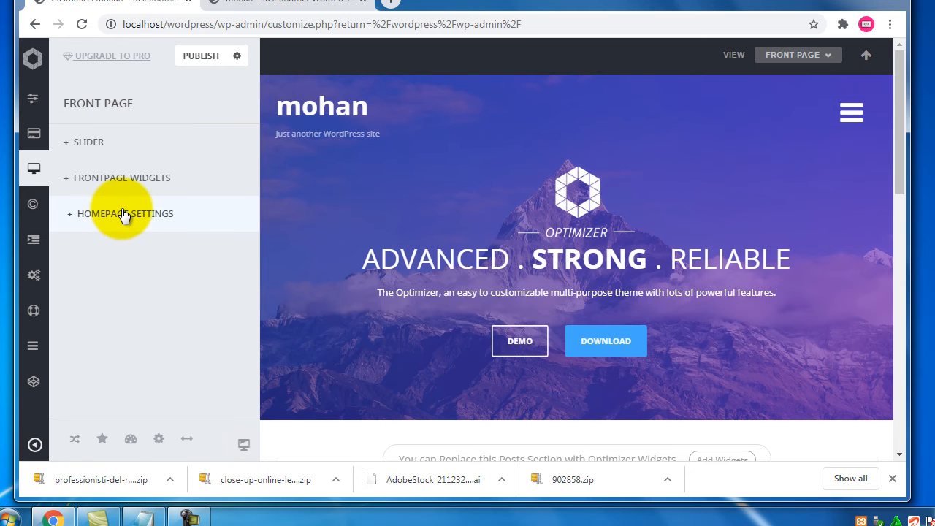
Expand Frontpage Widgets to show the widget library, checking the live front page in the other tab
left_click(139, 182)
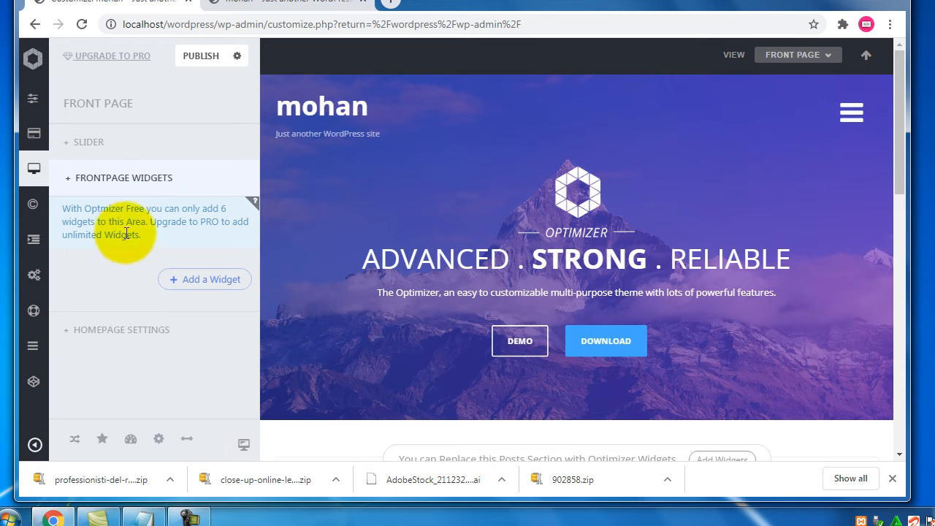
left_click(218, 284)
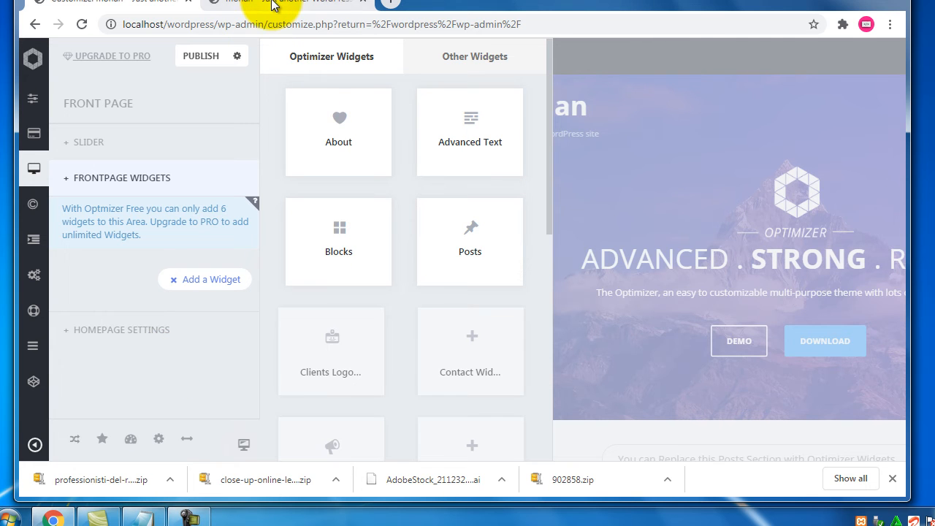
left_click(248, 4)
scroll(157, 251, "down", 5)
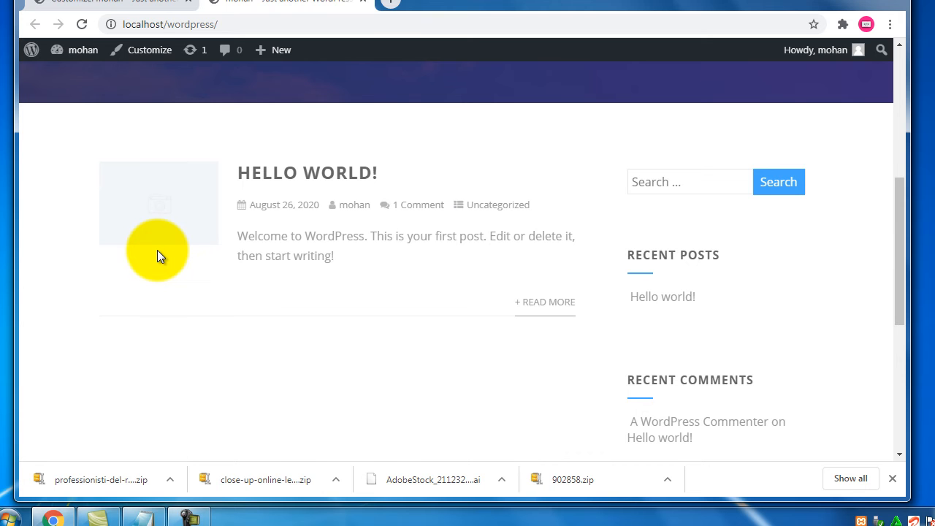
scroll(157, 250, "down", 3)
scroll(157, 249, "up", 8)
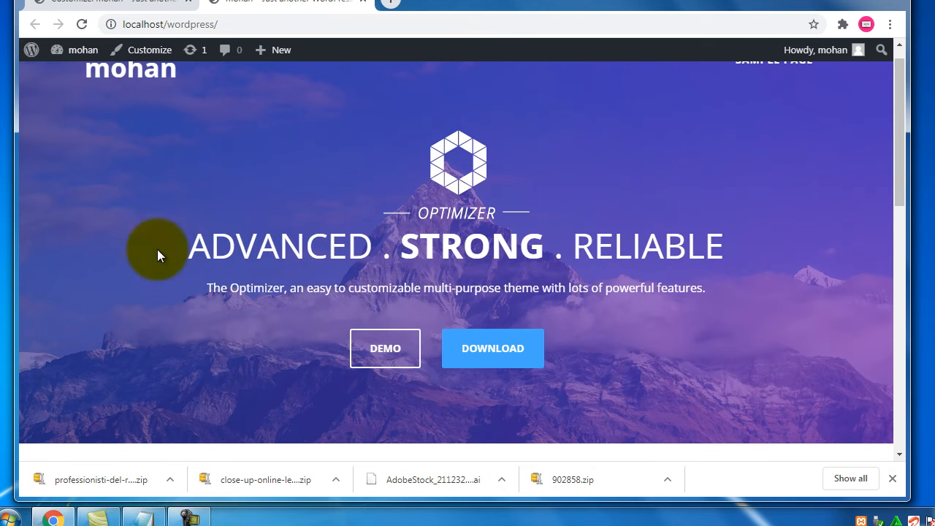
left_click(109, 4)
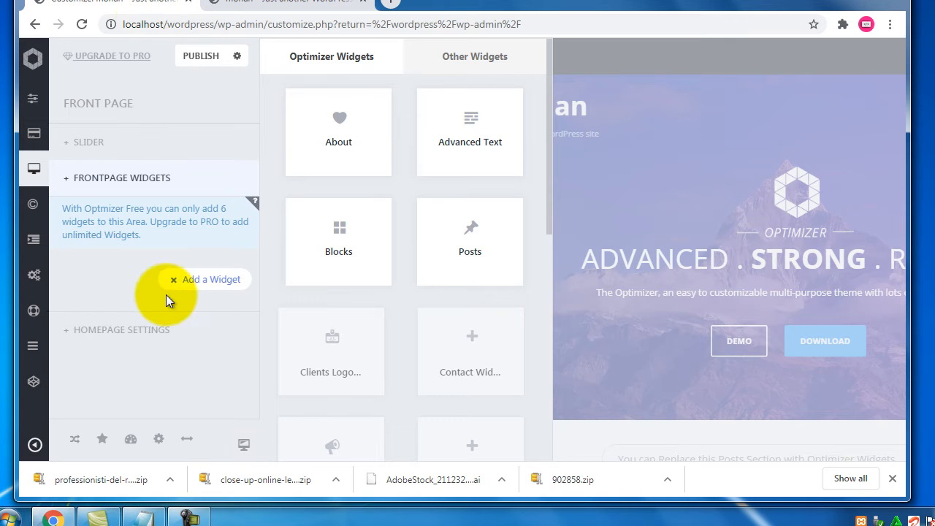
Add the About widget to the front page and locate its pre-heading and THE OPTIMIZER heading
left_click(360, 151)
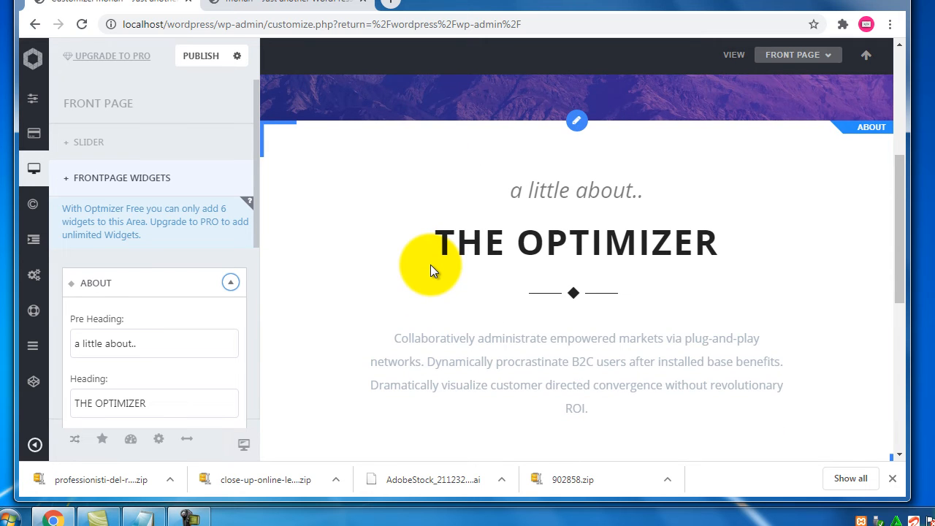
left_click_drag(521, 187, 606, 188)
triple_click(125, 345)
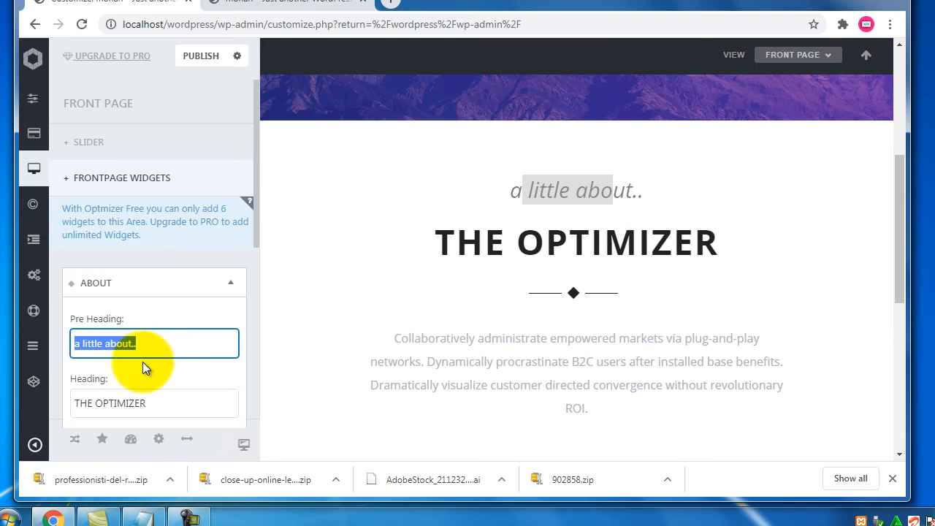
scroll(210, 264, "down", 2)
left_click_drag(437, 246, 739, 239)
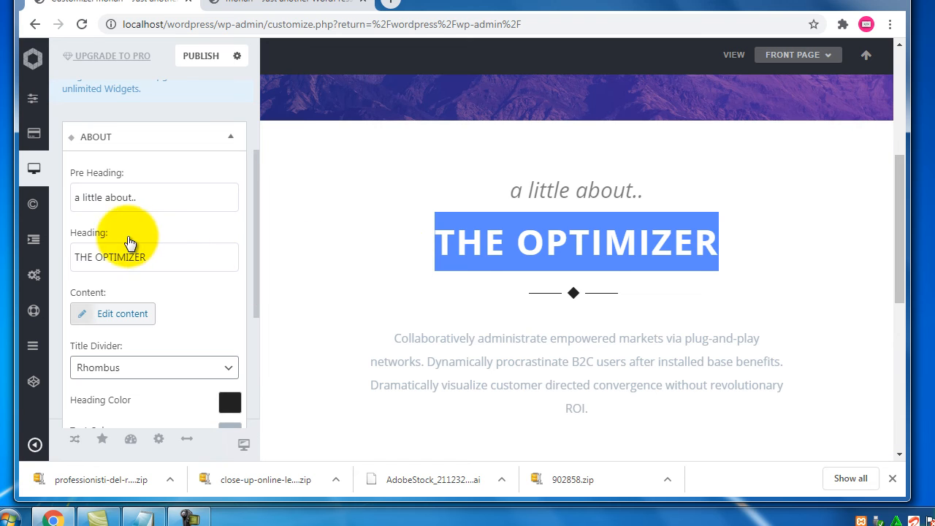
left_click_drag(109, 233, 70, 233)
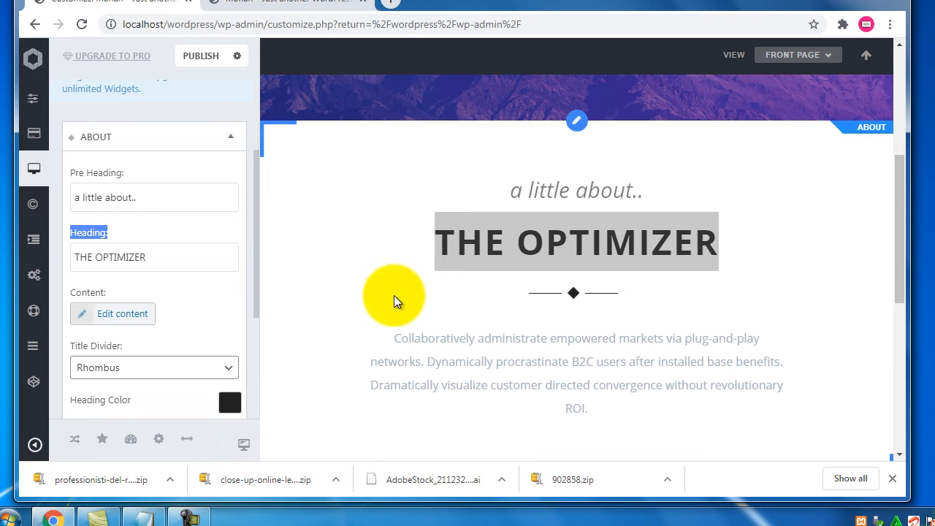
Replace the About heading THE OPTIMIZER with 'about' followed by the site owner's name
left_click(168, 252)
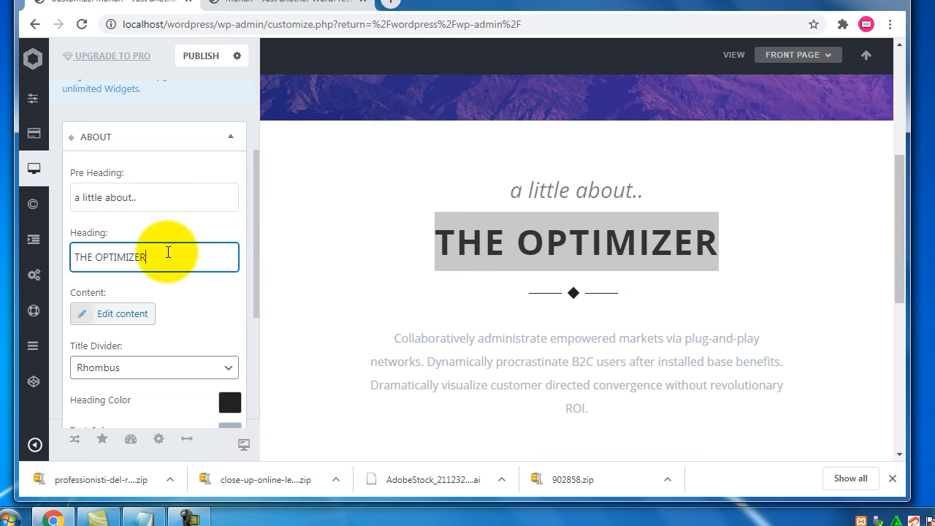
left_click_drag(168, 253, 60, 257)
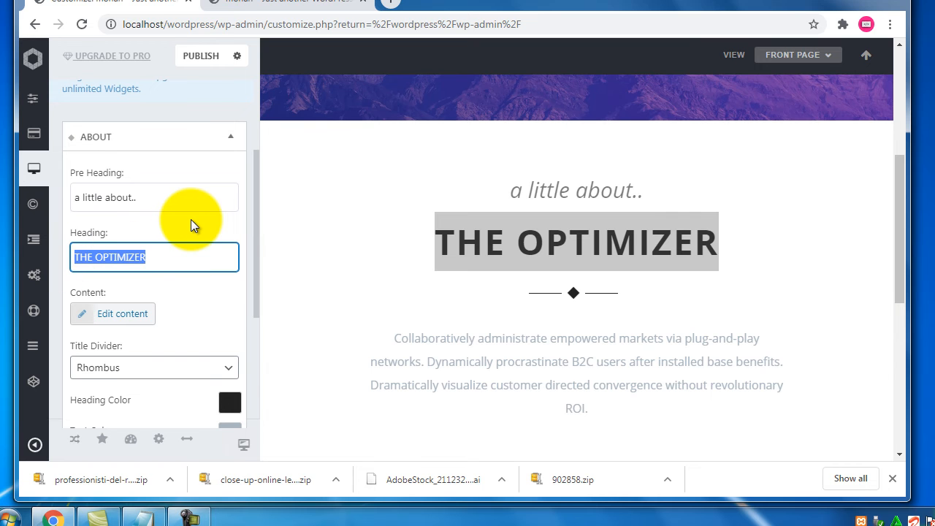
type("about")
key("BackSpace")
key("BackSpace")
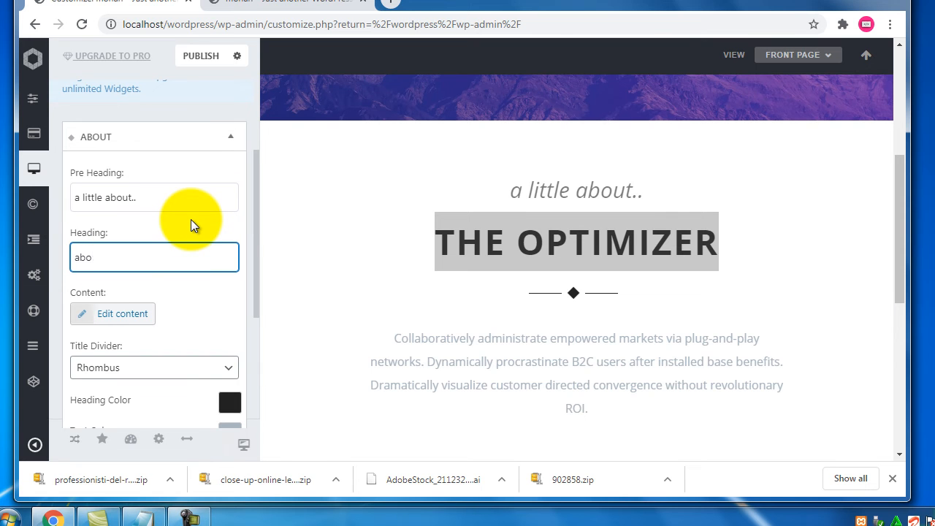
key("BackSpace")
key("BackSpace")
key("BackSpace")
type("about ")
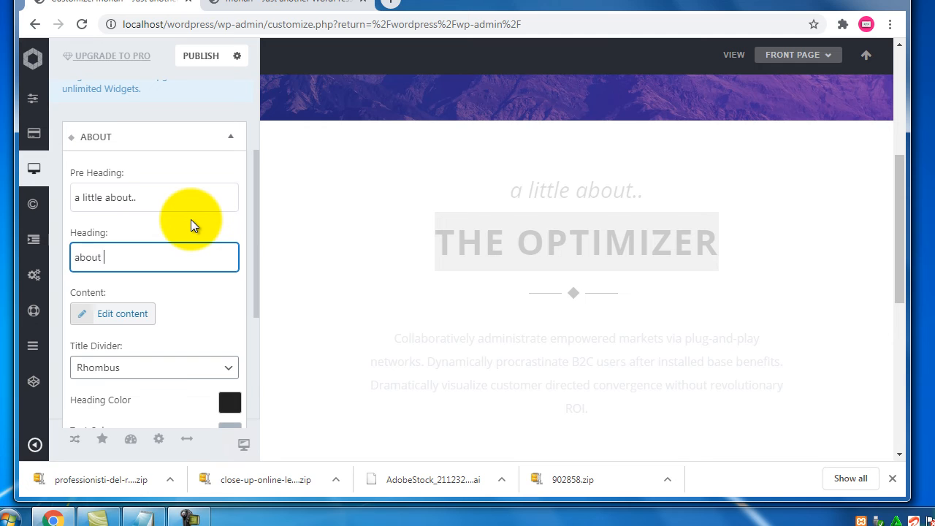
type("mohan")
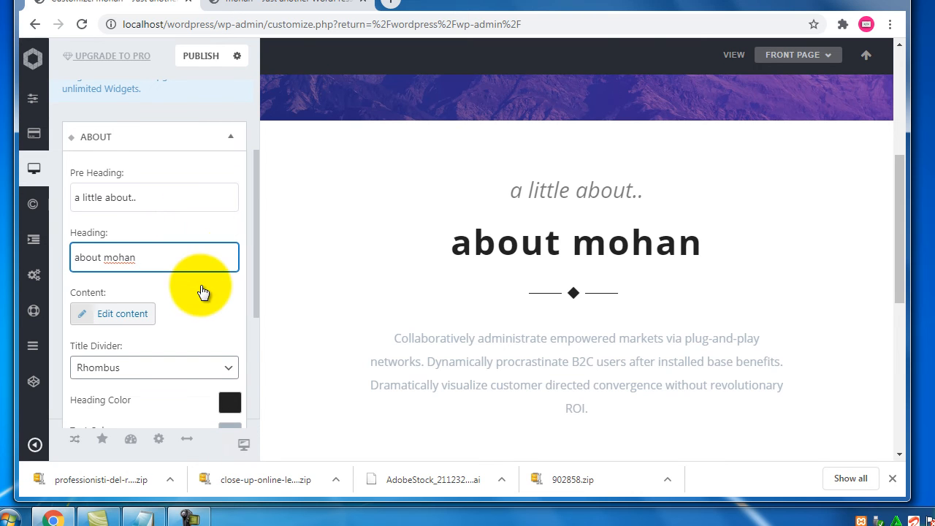
scroll(203, 289, "down", 1)
scroll(537, 328, "down", 1)
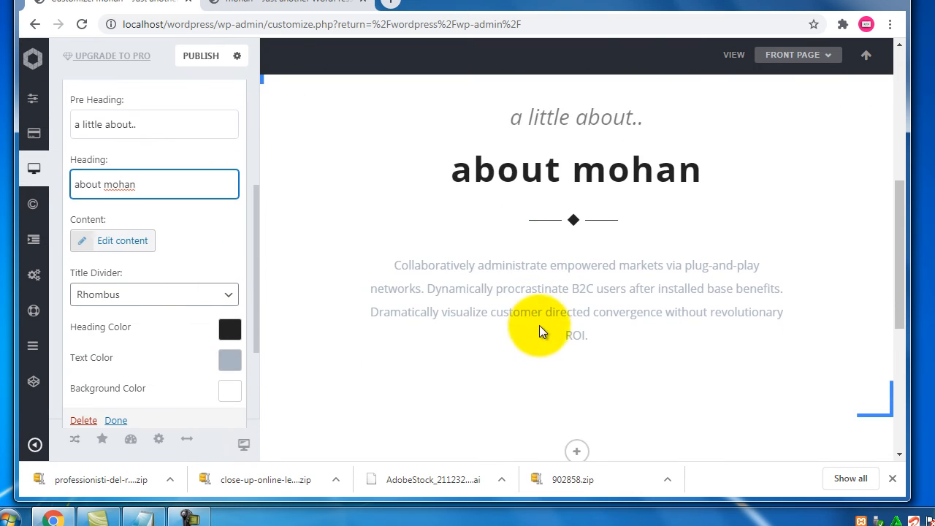
left_click_drag(589, 336, 418, 253)
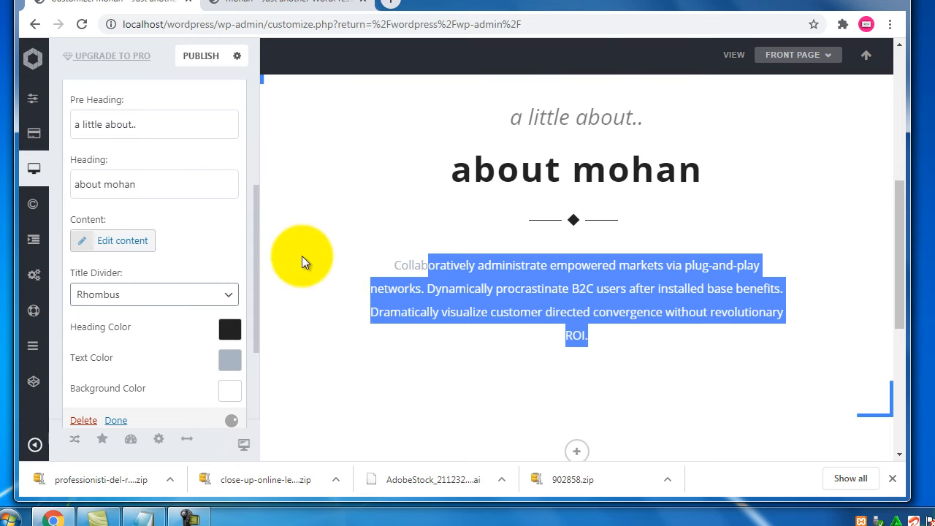
left_click(186, 235)
left_click_drag(77, 220, 95, 219)
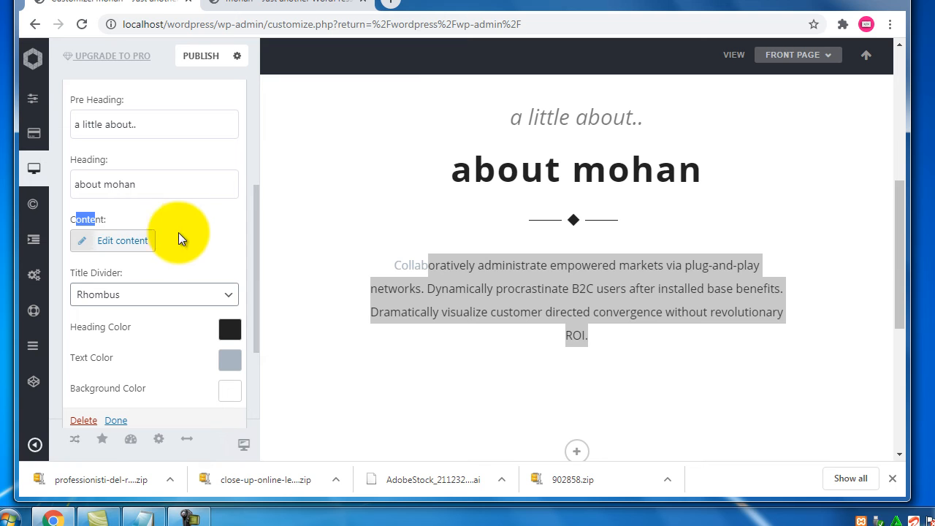
left_click(136, 242)
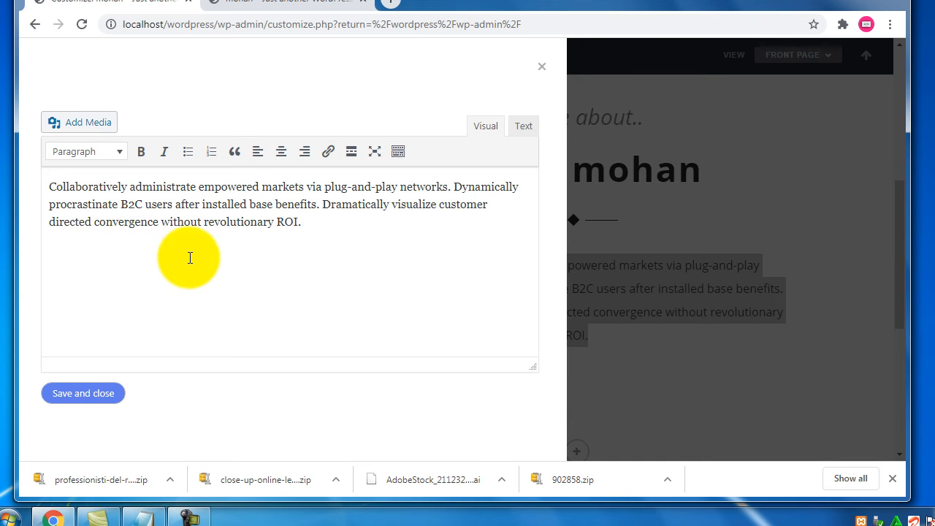
left_click_drag(303, 225, 24, 177)
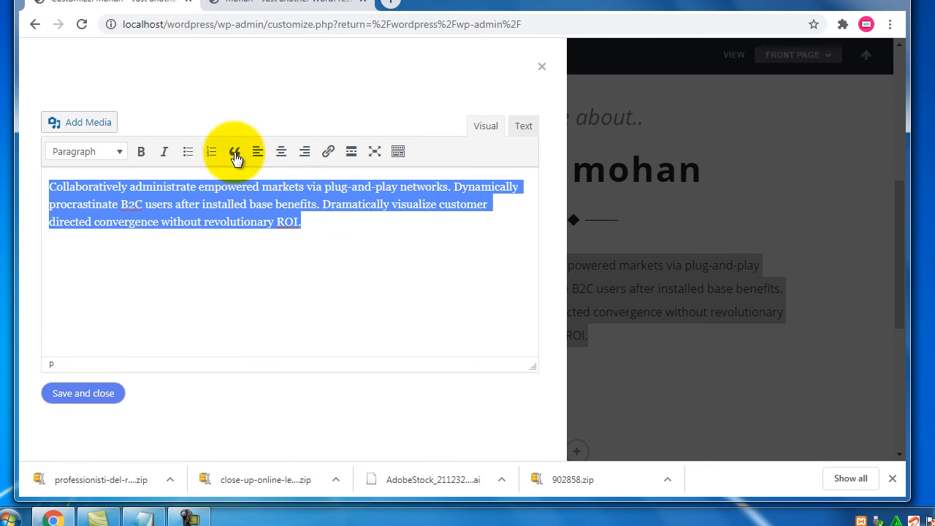
left_click(122, 154)
left_click(121, 155)
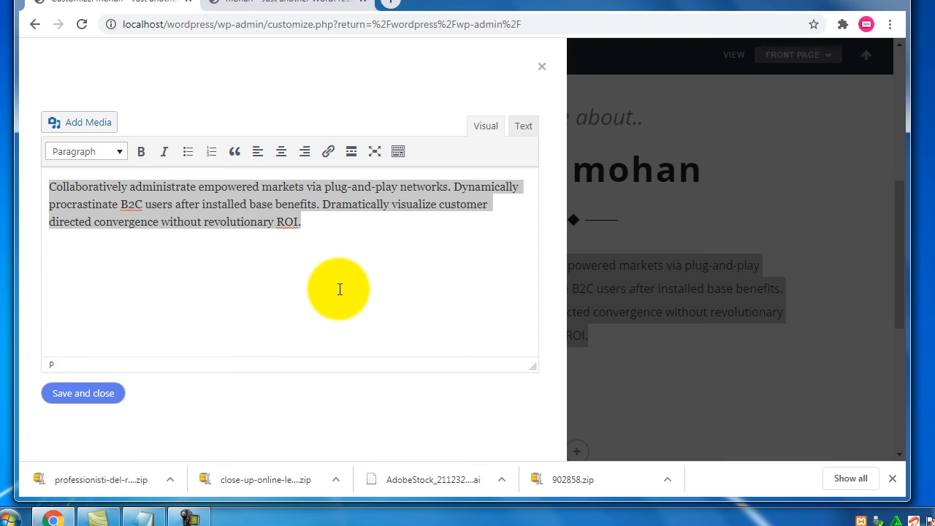
left_click(552, 67)
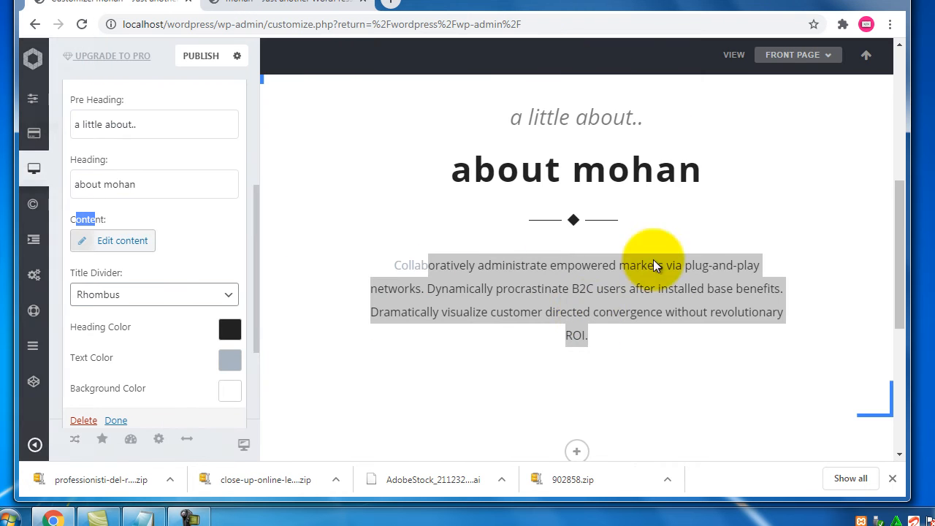
Switch the About title divider from rhombus to Circle and collapse the About widget
scroll(158, 255, "up", 2)
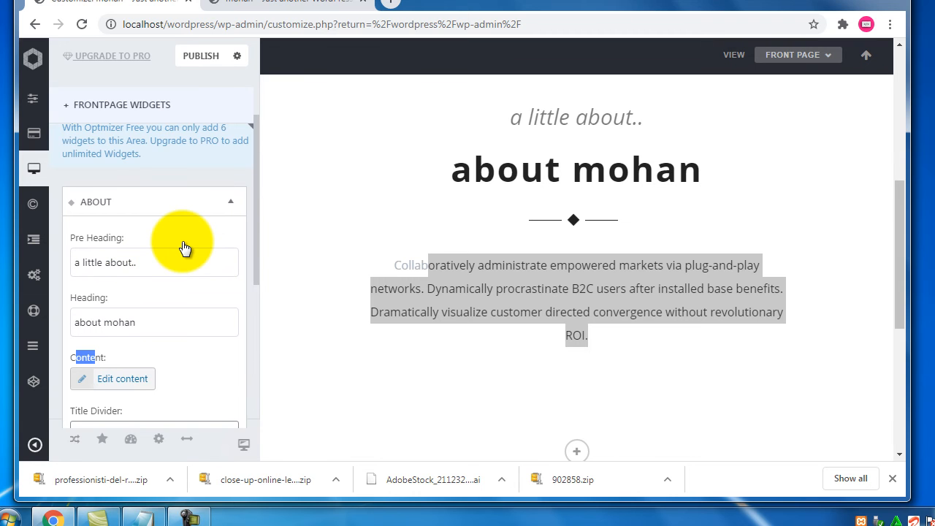
scroll(185, 249, "down", 2)
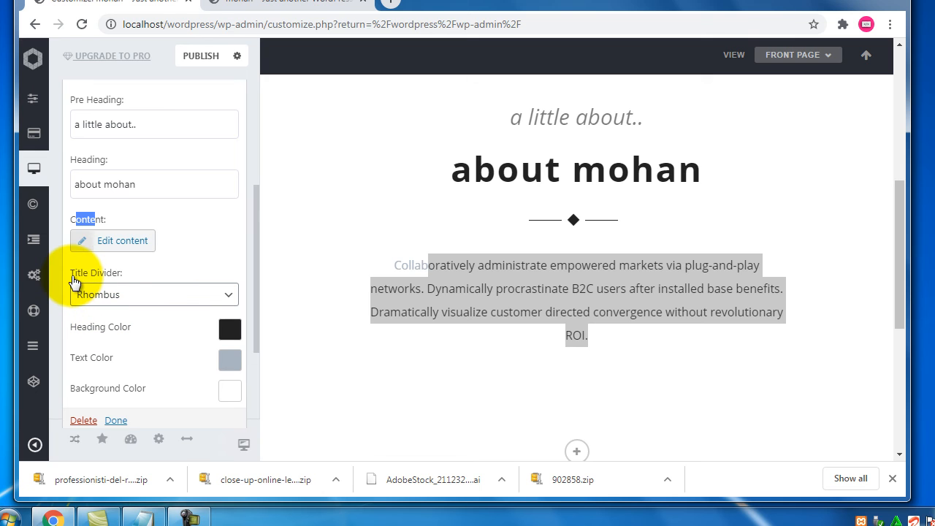
left_click_drag(83, 273, 112, 274)
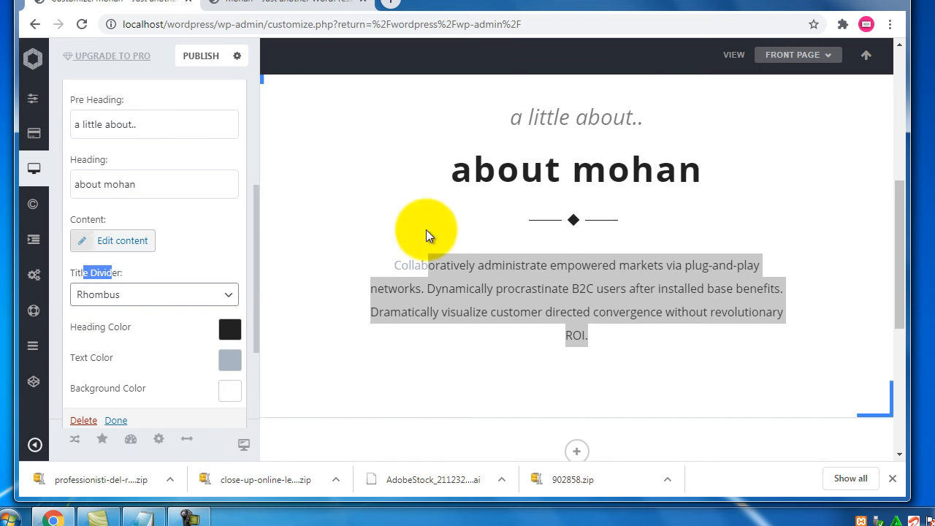
left_click(551, 222)
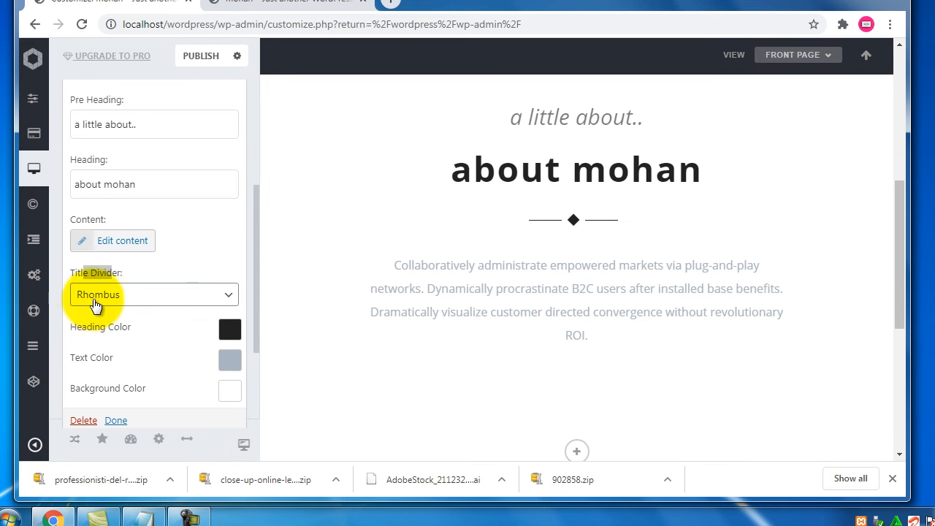
left_click(199, 303)
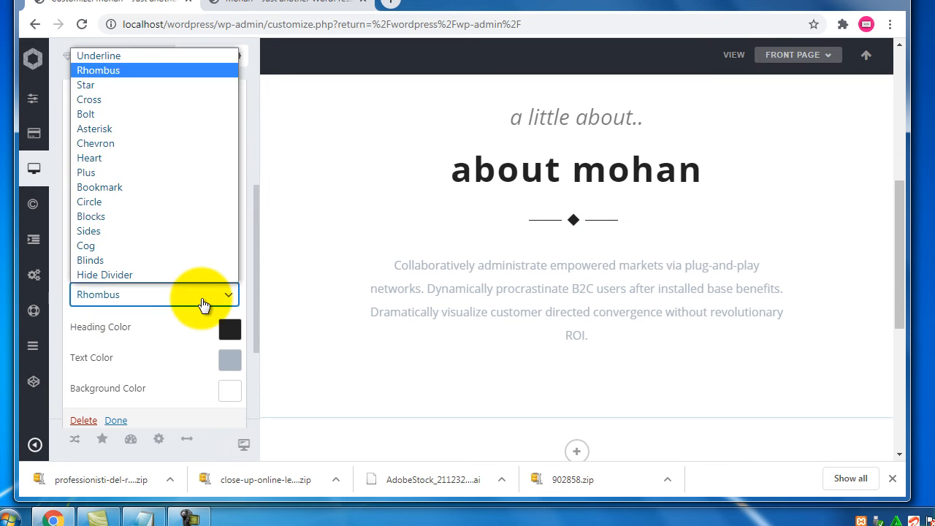
left_click(116, 201)
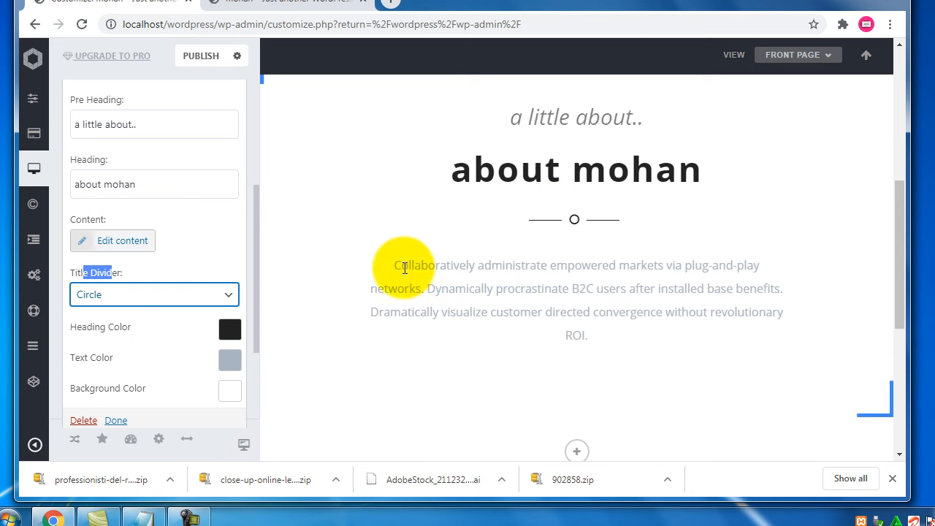
scroll(405, 260, "up", 3)
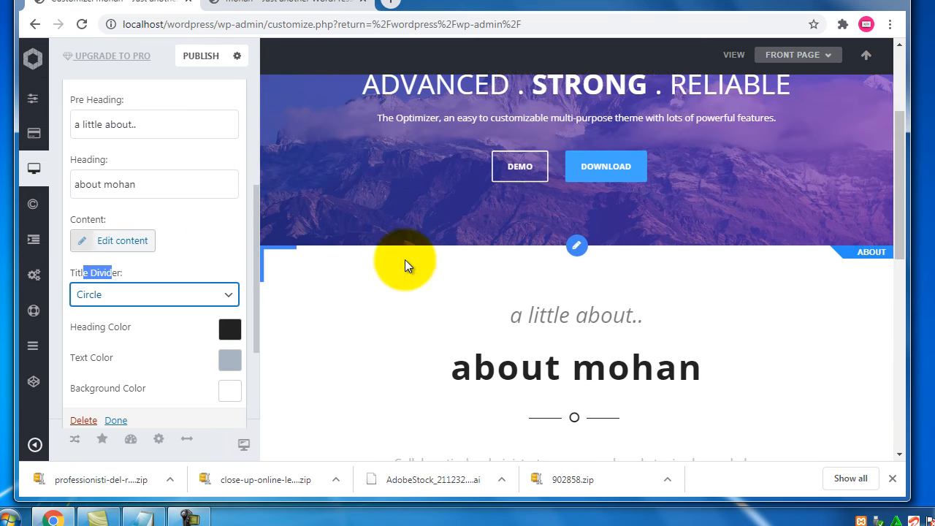
scroll(217, 241, "up", 2)
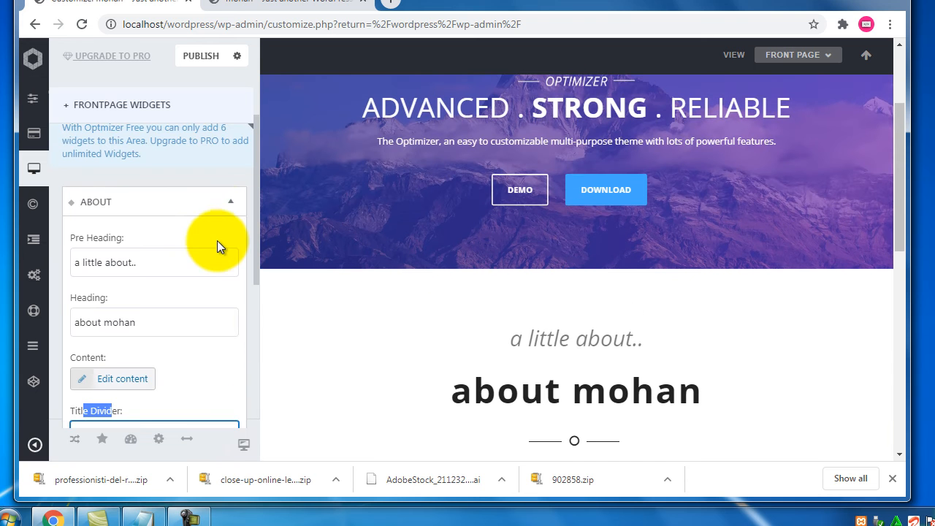
left_click(234, 201)
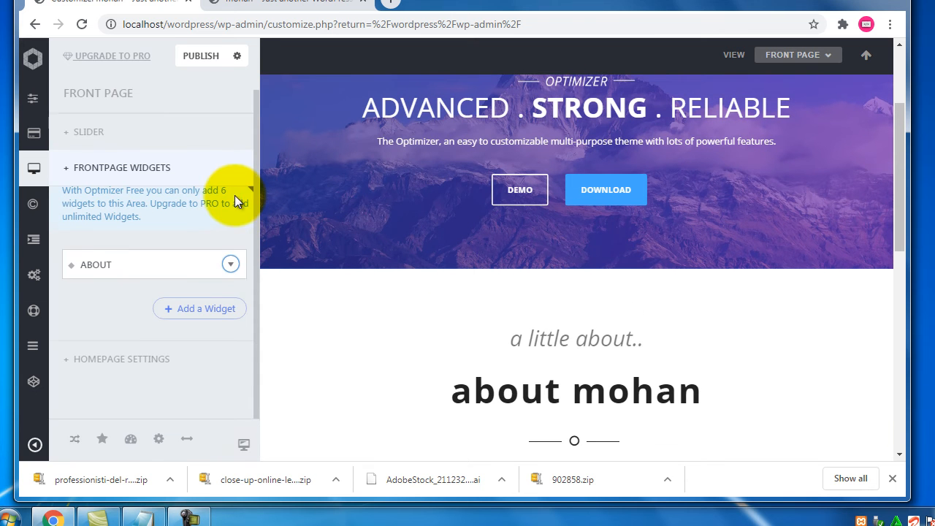
Add an Advanced Text widget and scroll to its Edit content, padding and colour options
left_click(194, 309)
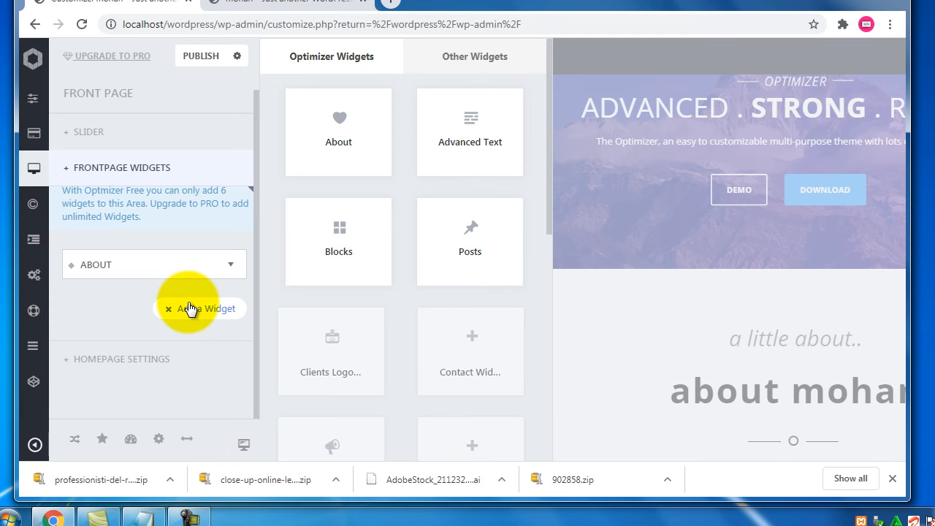
left_click(471, 144)
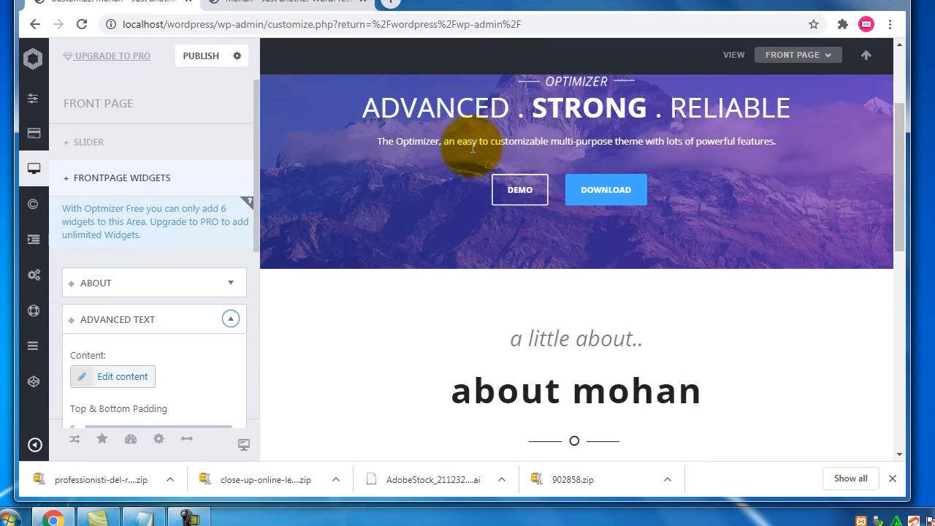
scroll(430, 274, "down", 4)
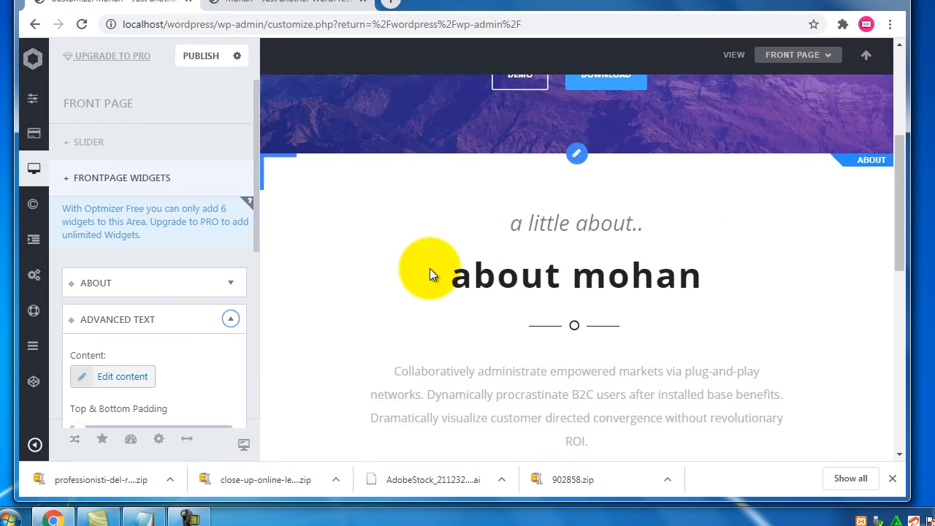
scroll(430, 273, "down", 1)
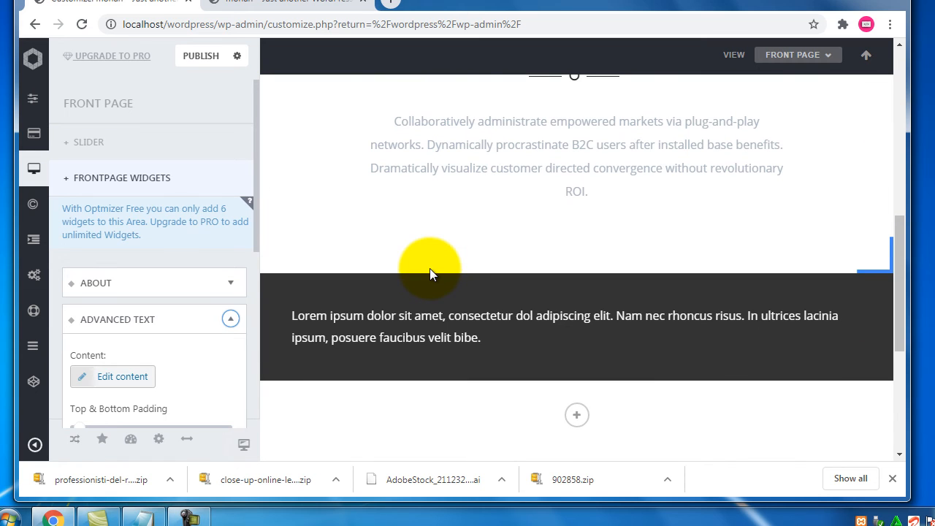
scroll(192, 319, "down", 2)
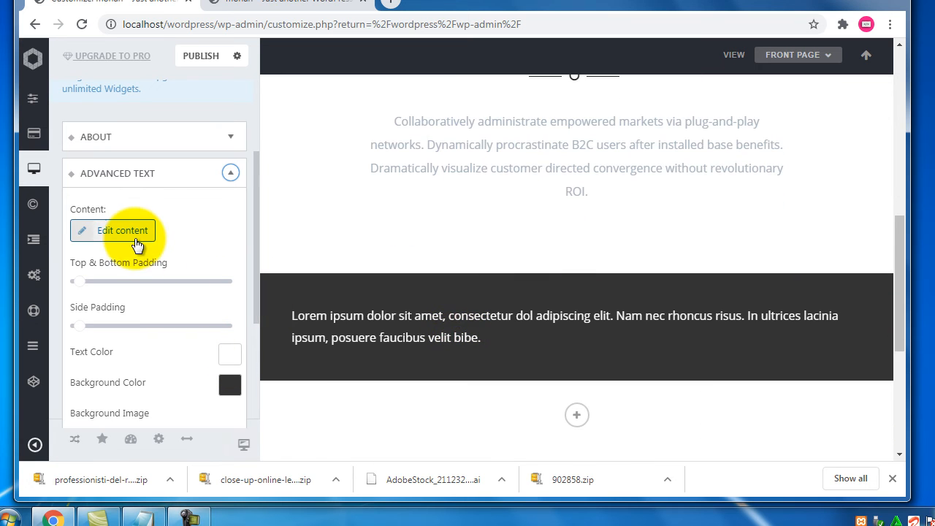
Replace the paragraph with a centred Heading 1 'Contact Us' plus a phone number, and save
left_click(136, 243)
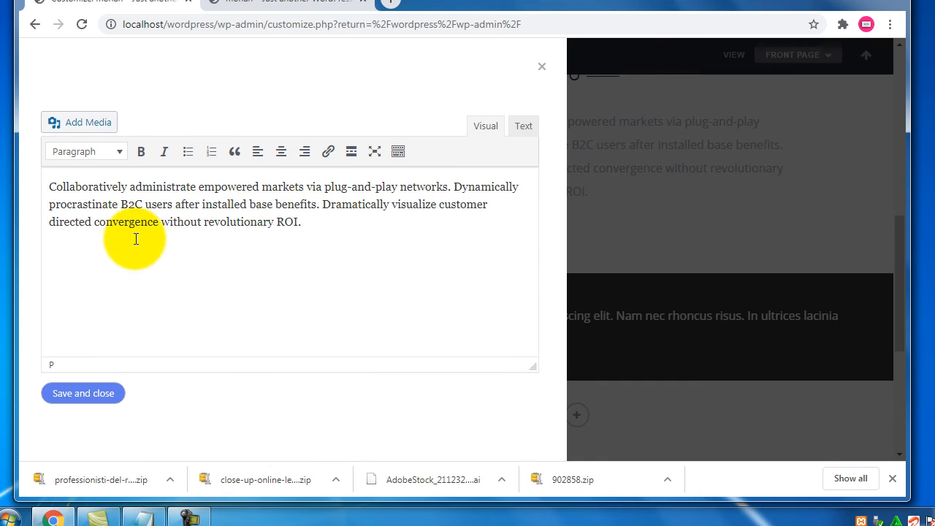
left_click_drag(315, 227, 11, 188)
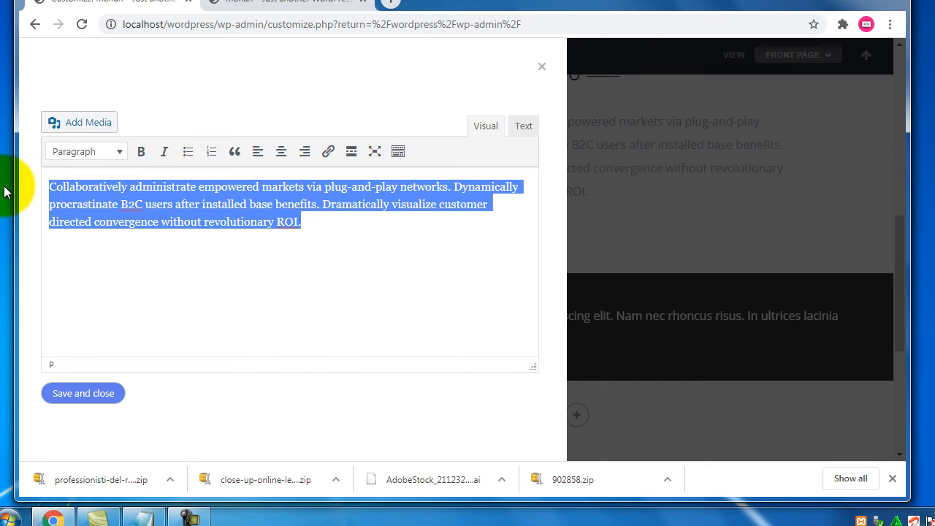
type("C")
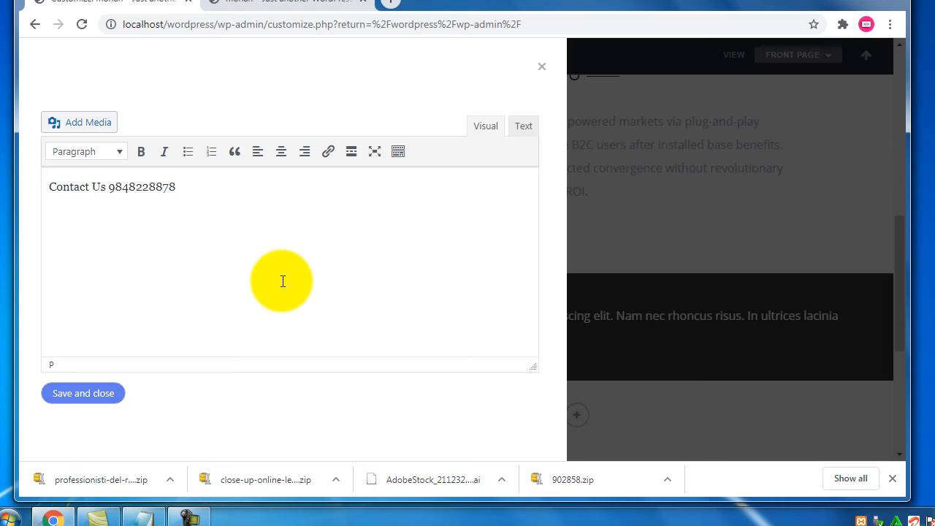
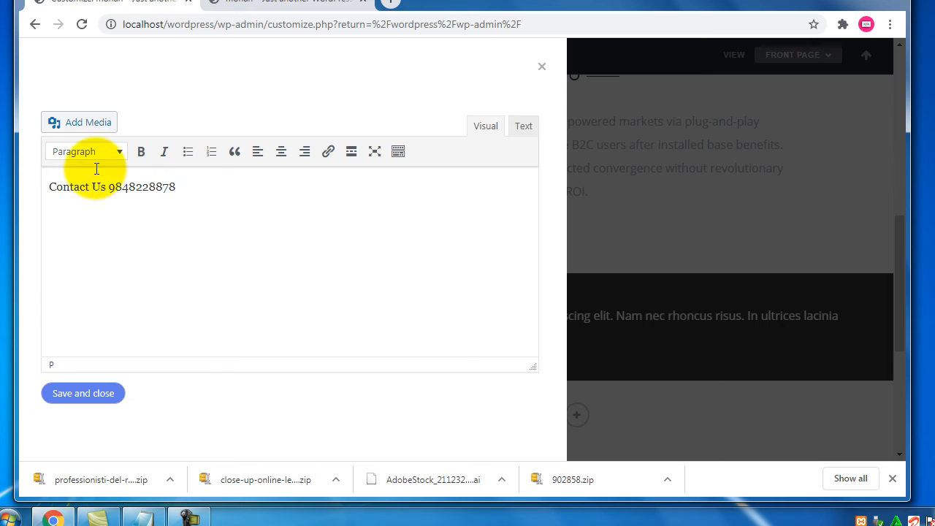
left_click(281, 151)
left_click(119, 151)
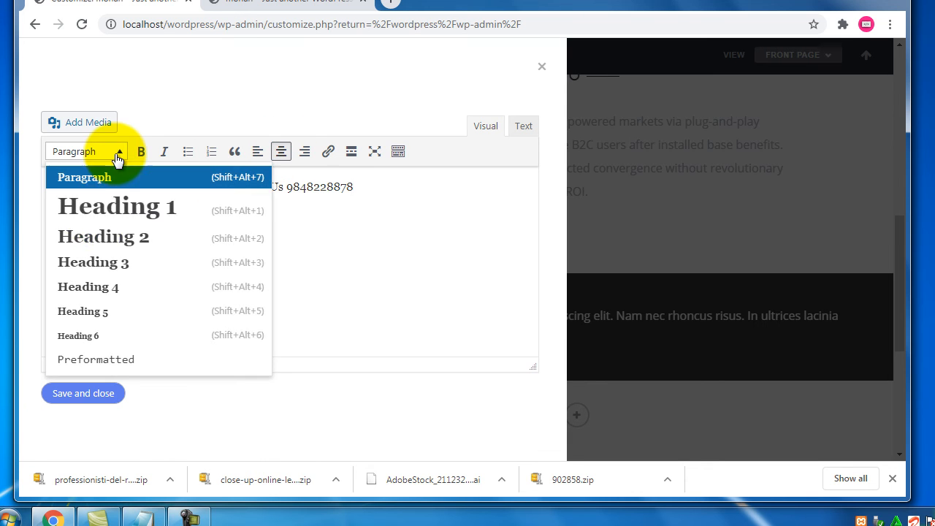
left_click(136, 208)
left_click(80, 392)
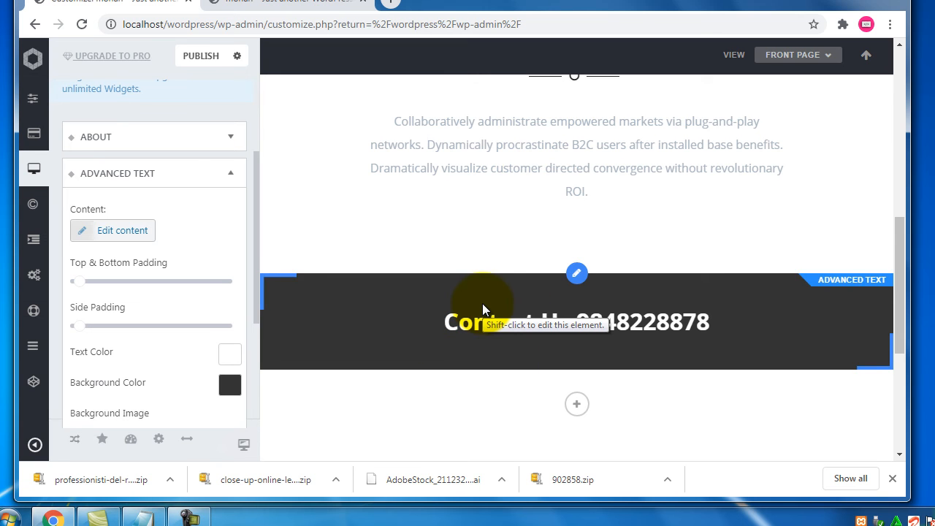
Collapse the Advanced Text widget settings and bring up the widget library again
left_click(228, 175)
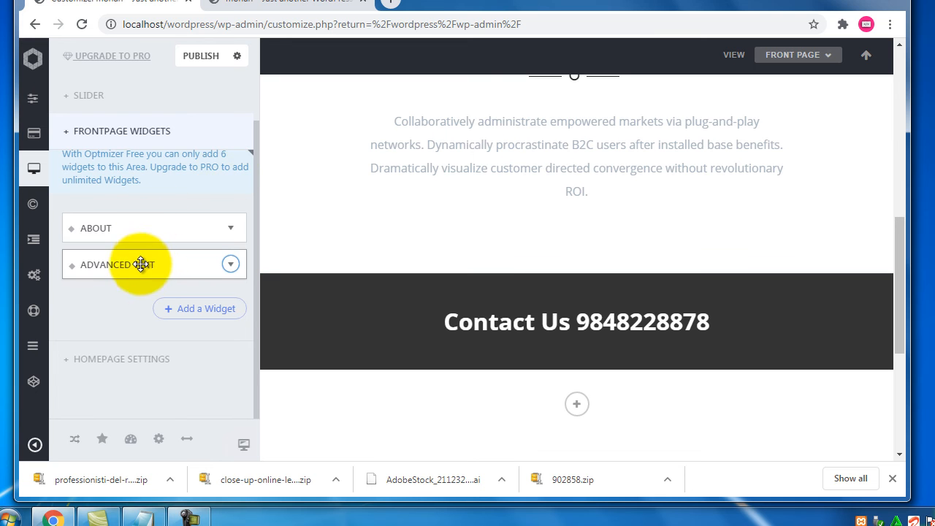
scroll(497, 314, "up", 4)
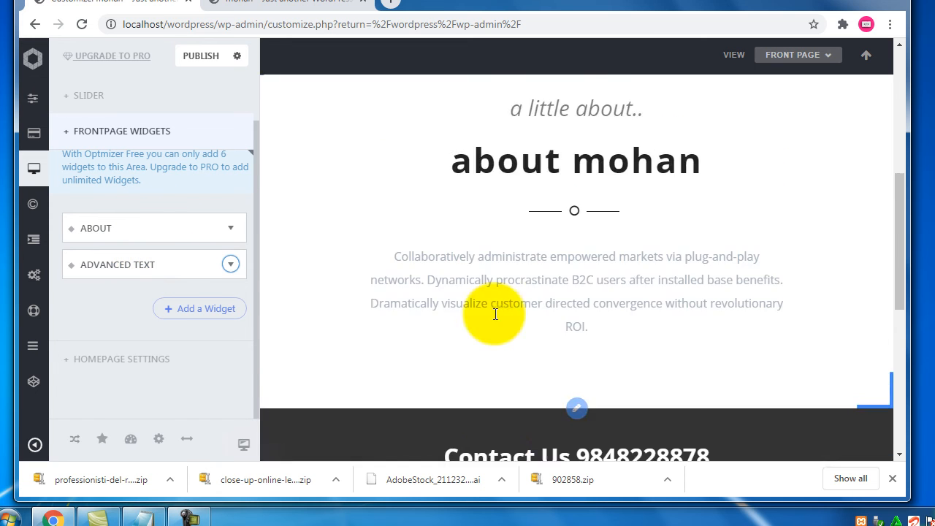
scroll(491, 317, "down", 4)
left_click(195, 313)
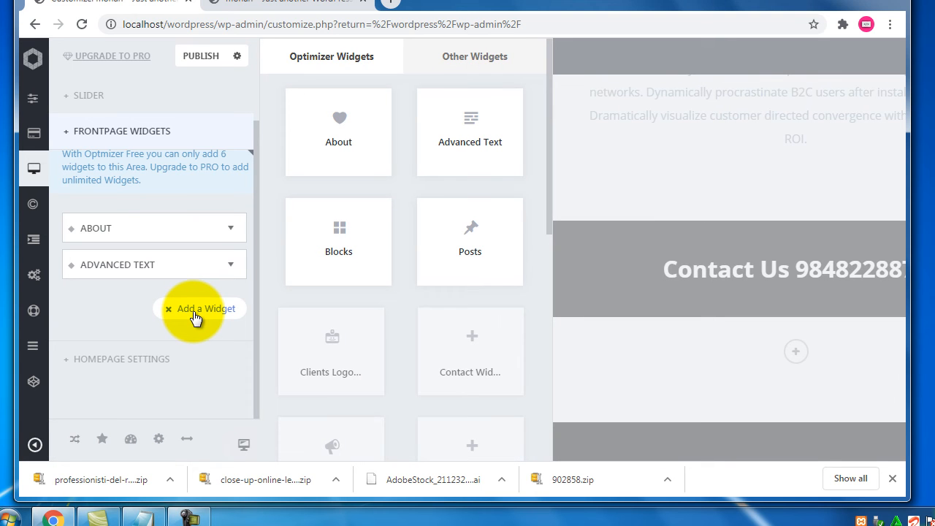
Add a Blocks widget with three Lorem Ipsum columns and expand Block 1's settings
left_click(371, 265)
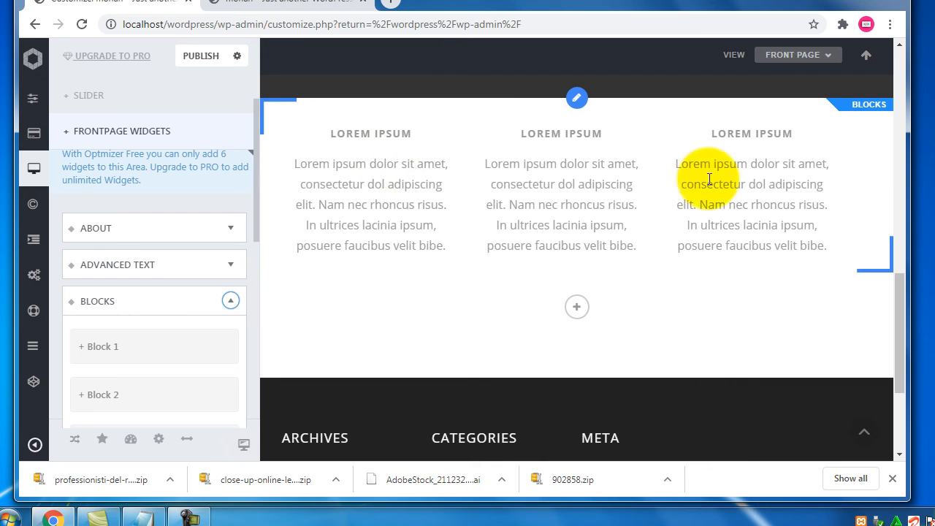
left_click_drag(254, 192, 254, 256)
left_click(104, 198)
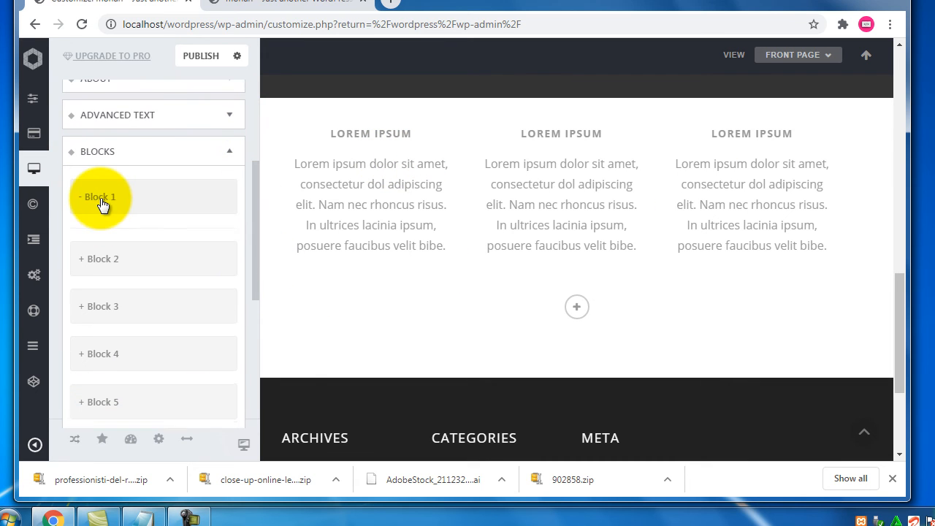
scroll(215, 278, "down", 1)
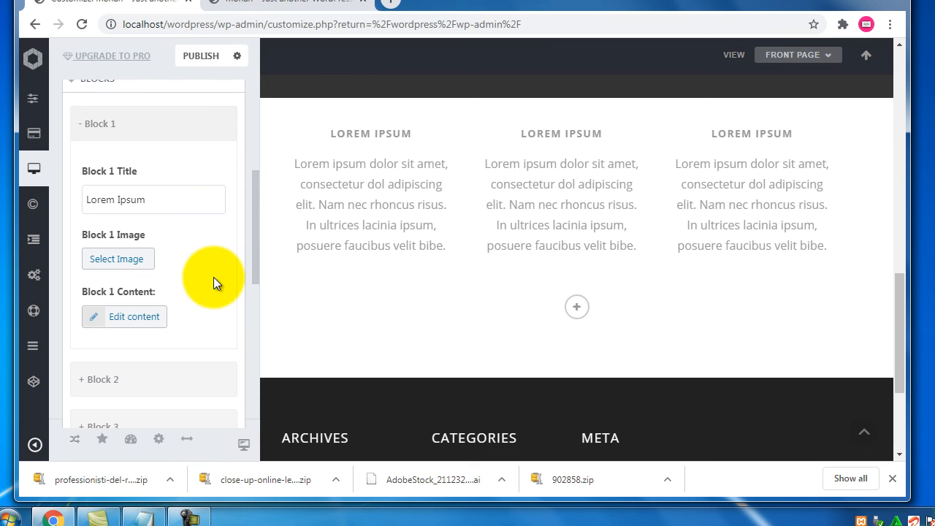
Change the Block 1 title to 'Speedy Services'
triple_click(158, 202)
type("A")
key("BackSpace")
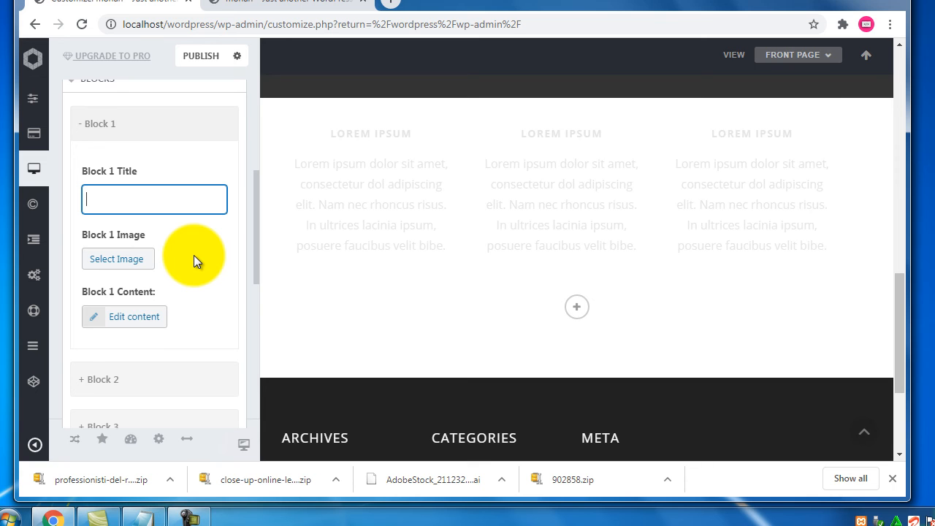
type("Spe")
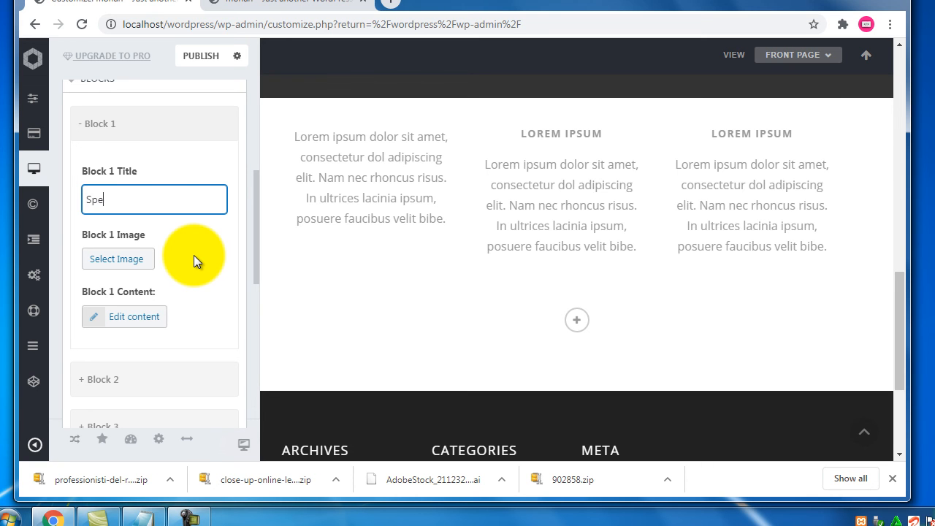
type("edy Services")
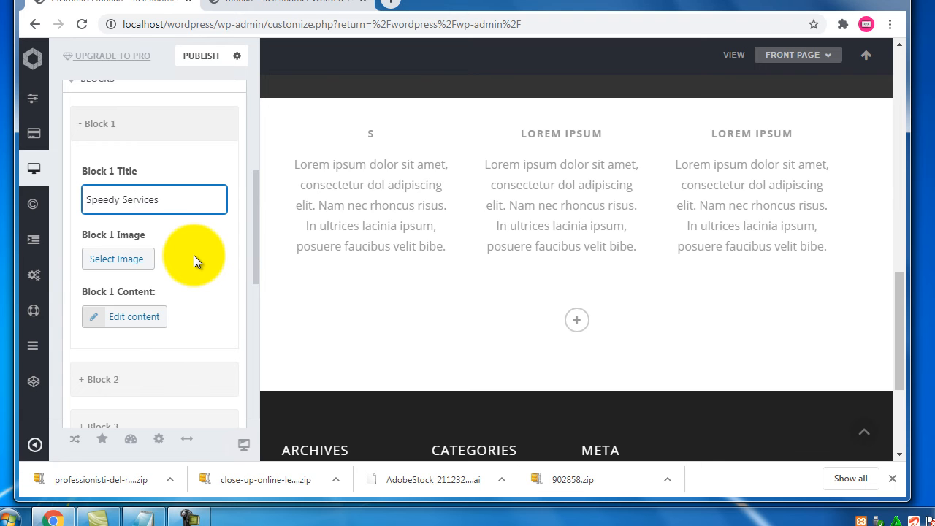
Expand Block 2's settings and inspect the first block's paragraph content in its editor
left_click(117, 380)
scroll(216, 272, "down", 2)
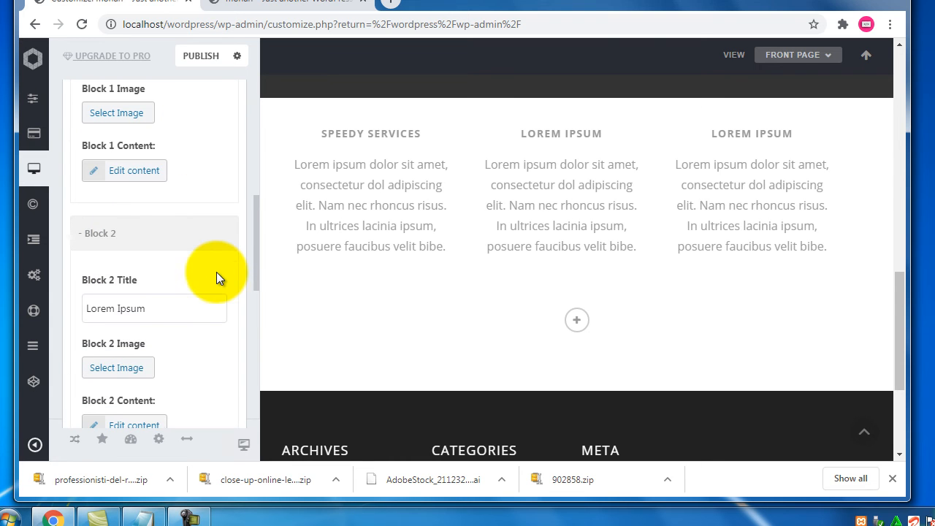
scroll(200, 187, "up", 1)
left_click_drag(155, 150, 84, 147)
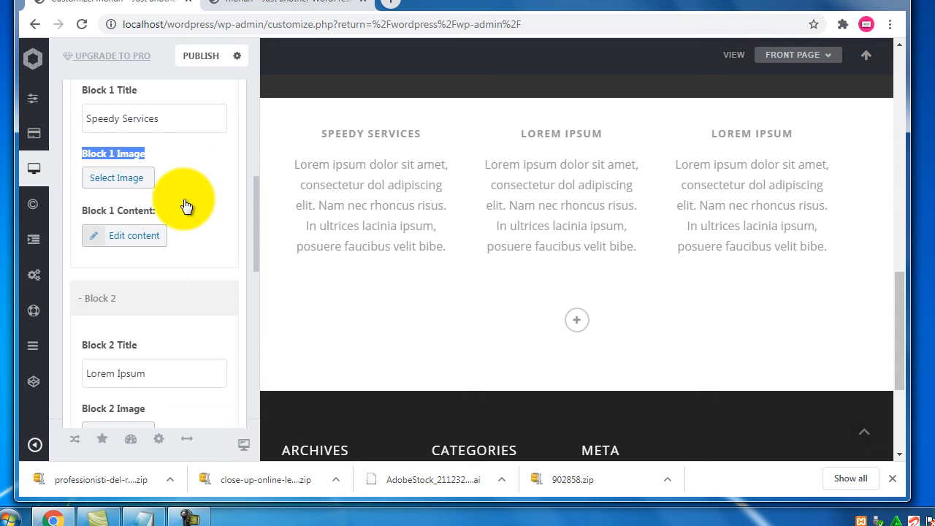
left_click_drag(157, 211, 90, 211)
left_click_drag(331, 164, 390, 248)
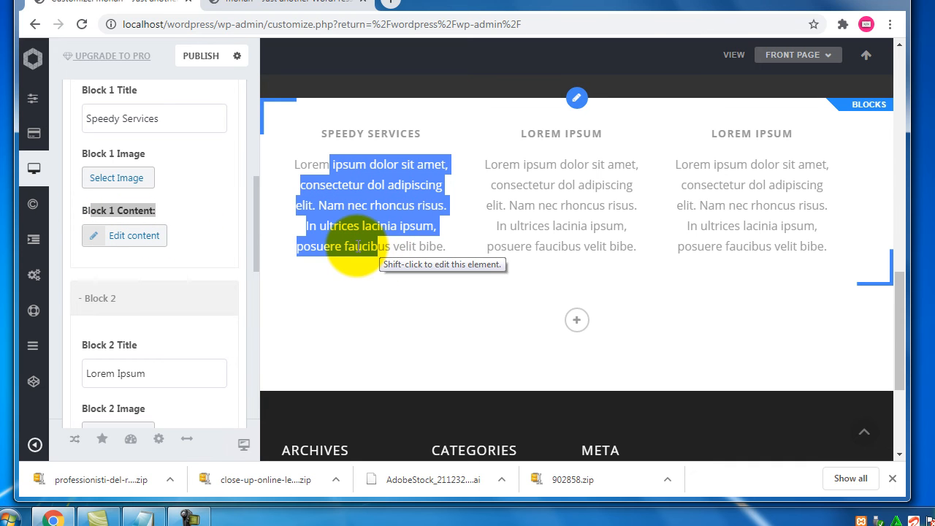
left_click(332, 225)
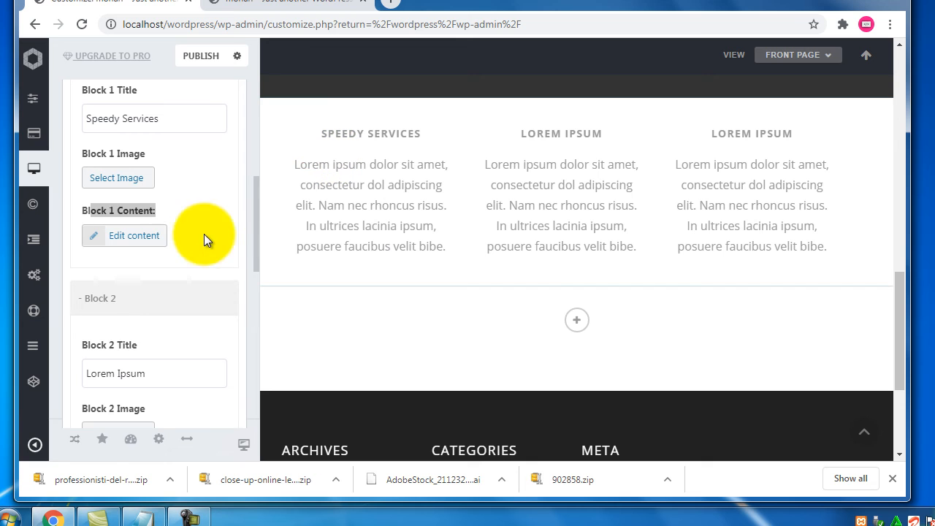
left_click(125, 235)
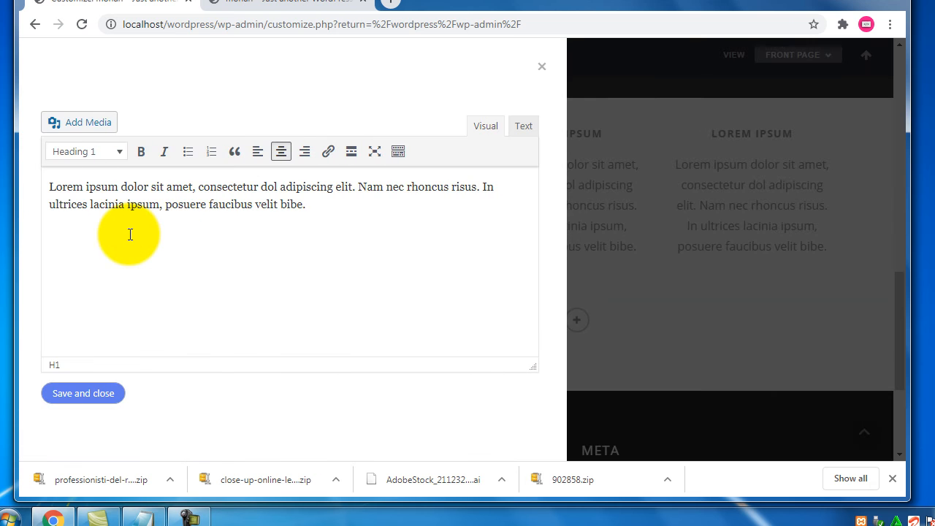
left_click_drag(307, 205, 30, 184)
left_click(541, 71)
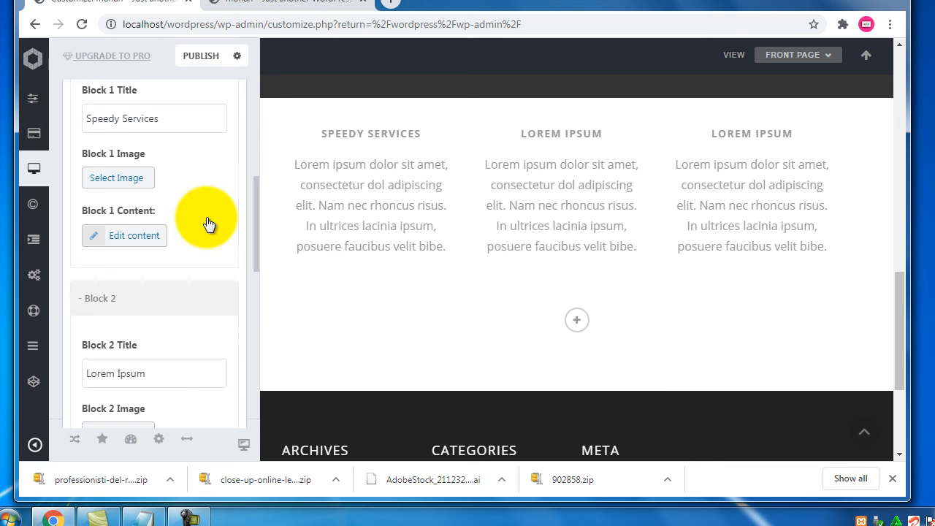
scroll(209, 223, "down", 1)
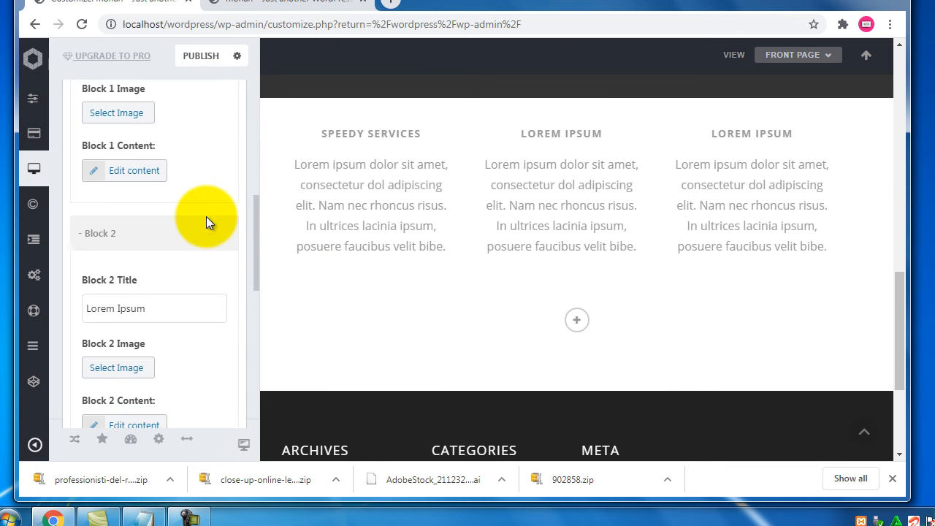
Retitle Block 2 as '24x7 Seupport' and Block 3 as 'User friendly'
triple_click(154, 310)
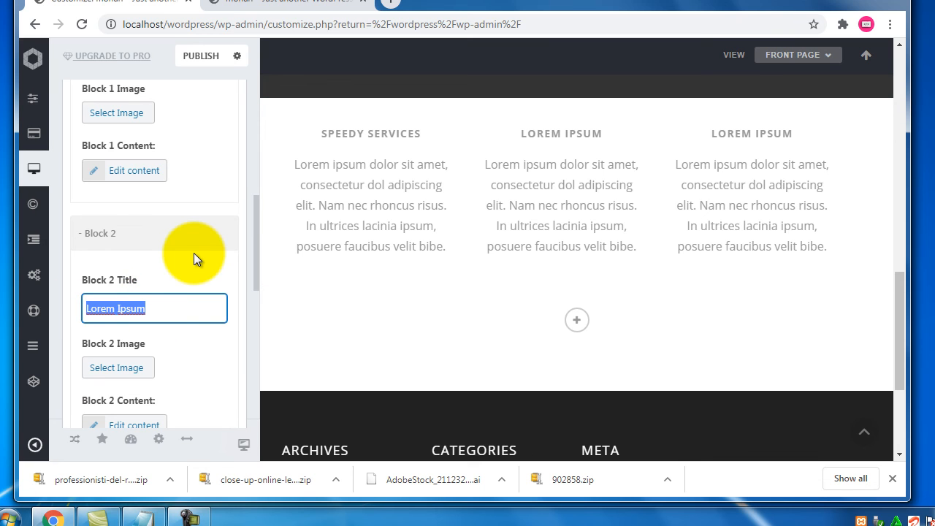
type("2")
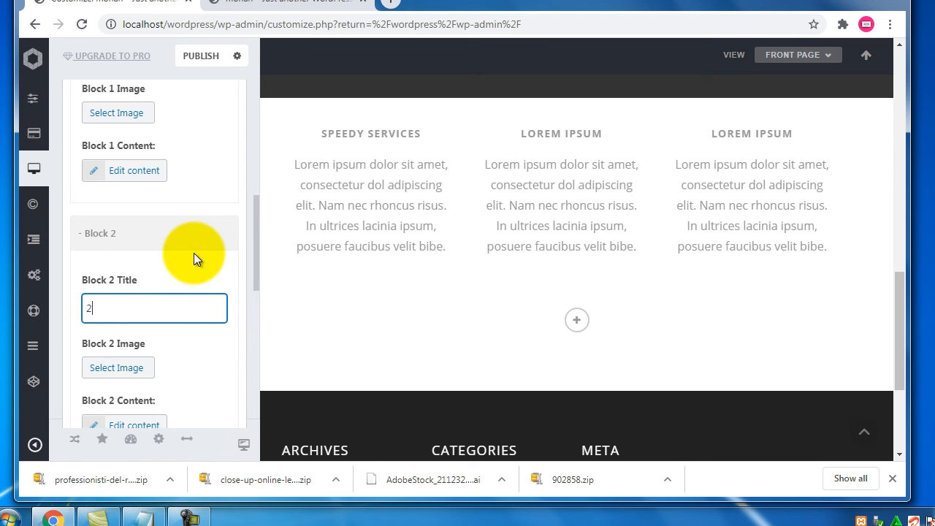
type("4x")
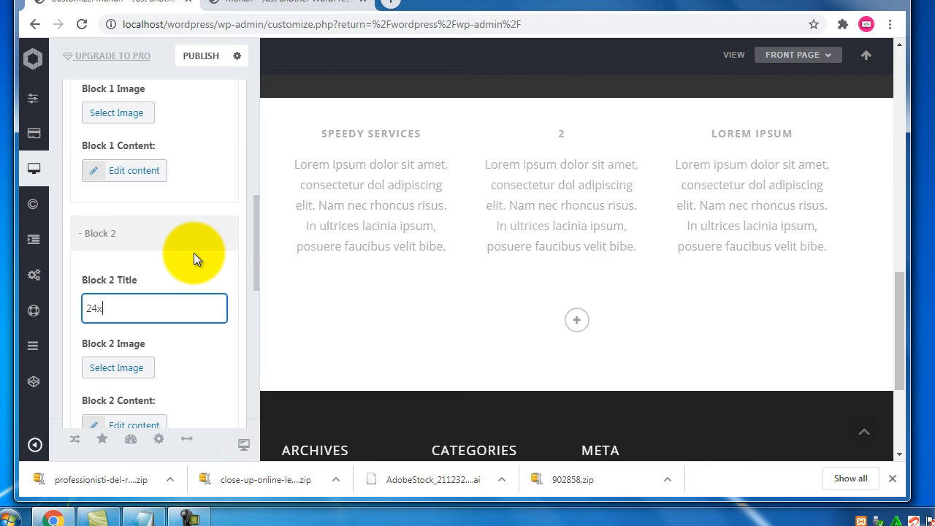
type("7 Seupport")
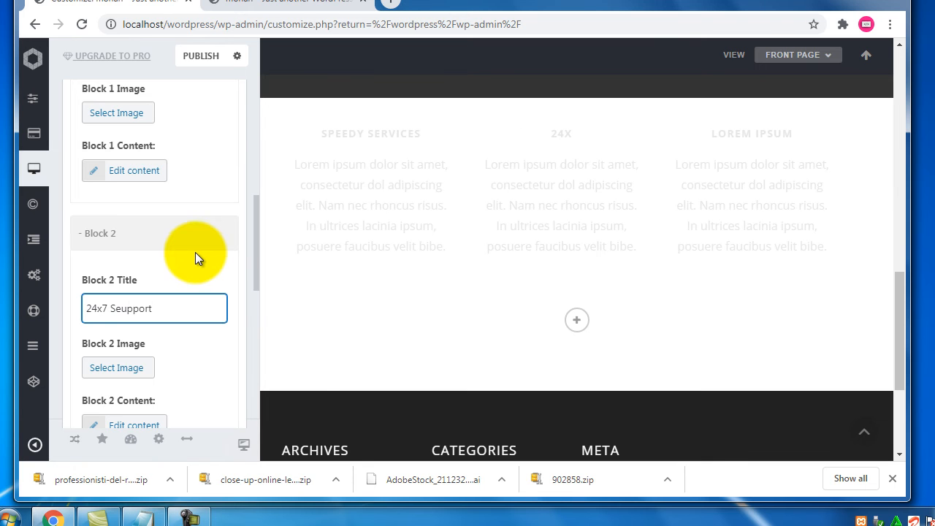
scroll(194, 258, "down", 3)
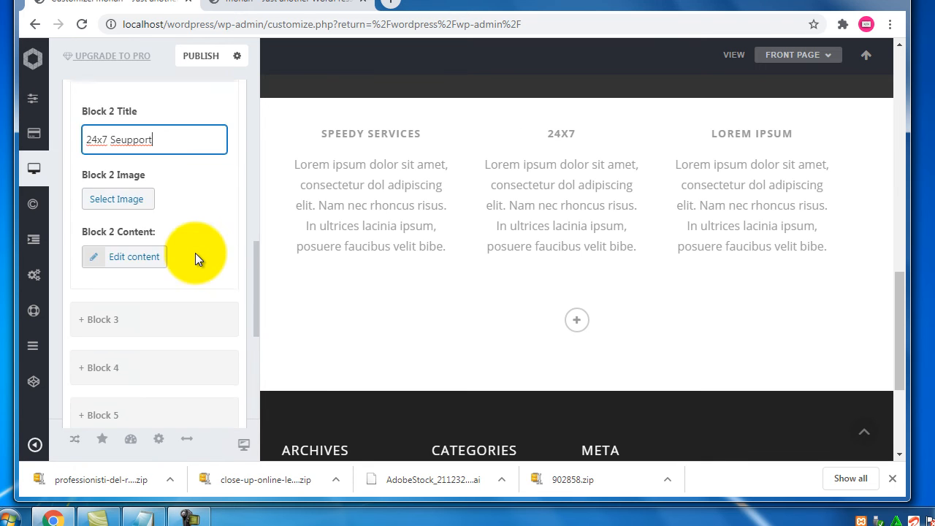
left_click(108, 270)
left_click_drag(172, 346, 46, 350)
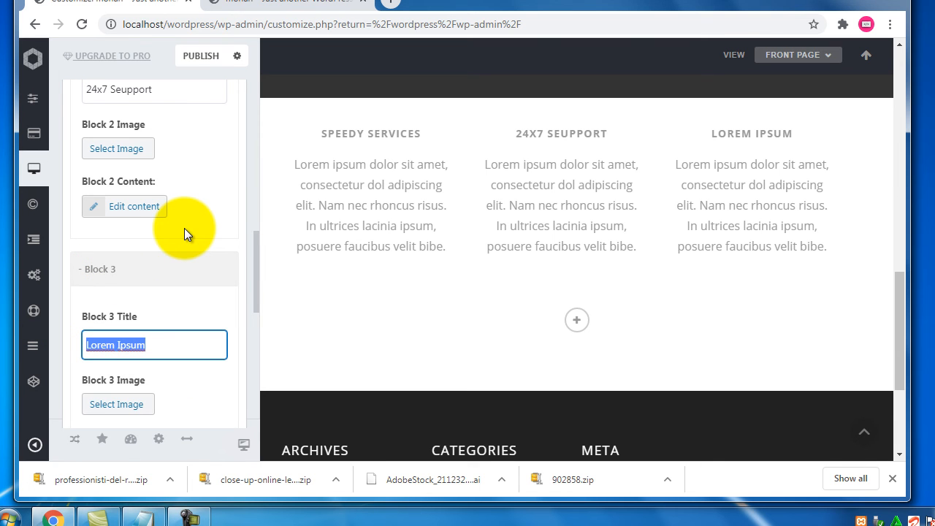
type("User f")
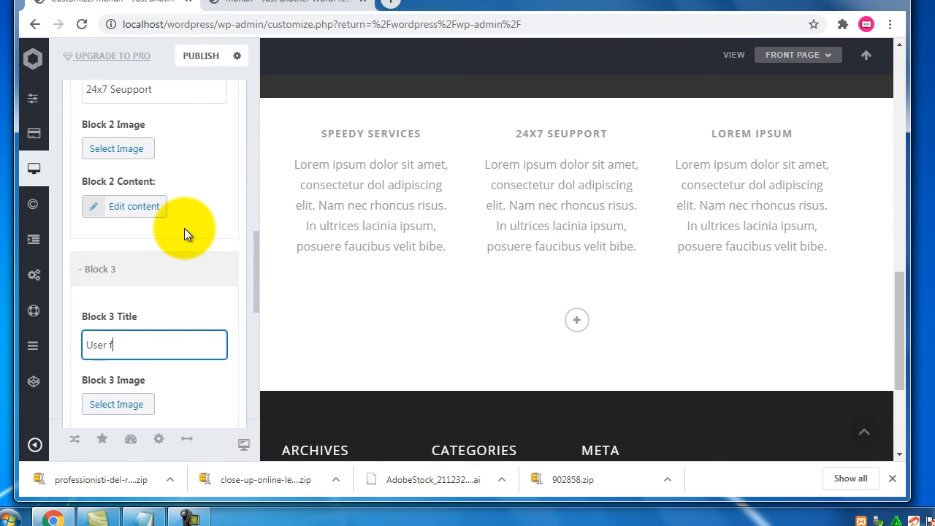
type("riendly")
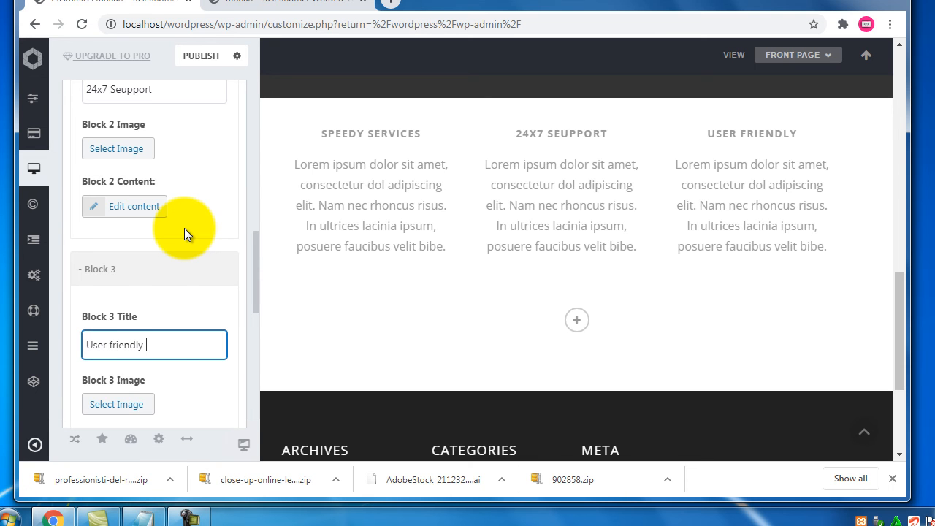
Collapse and re-expand Block 3 to show its Title, Image and Content fields
left_click(169, 267)
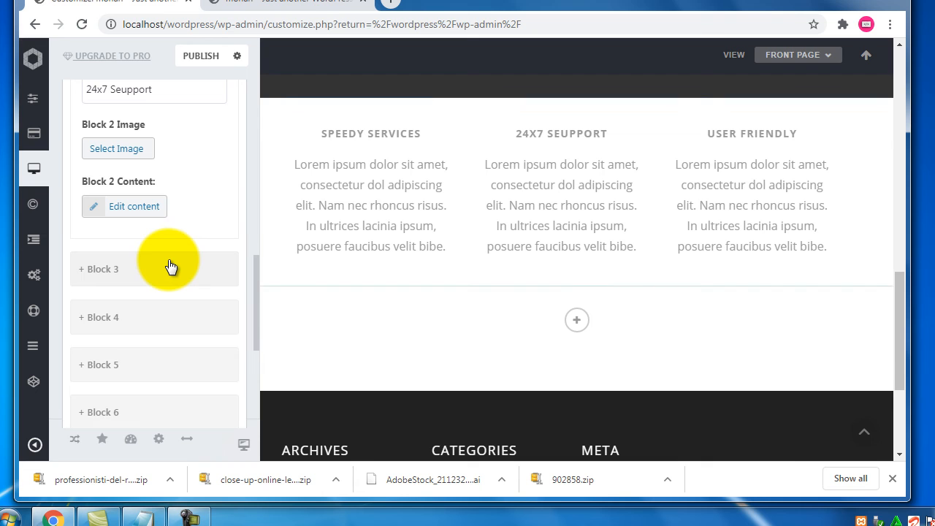
left_click(169, 268)
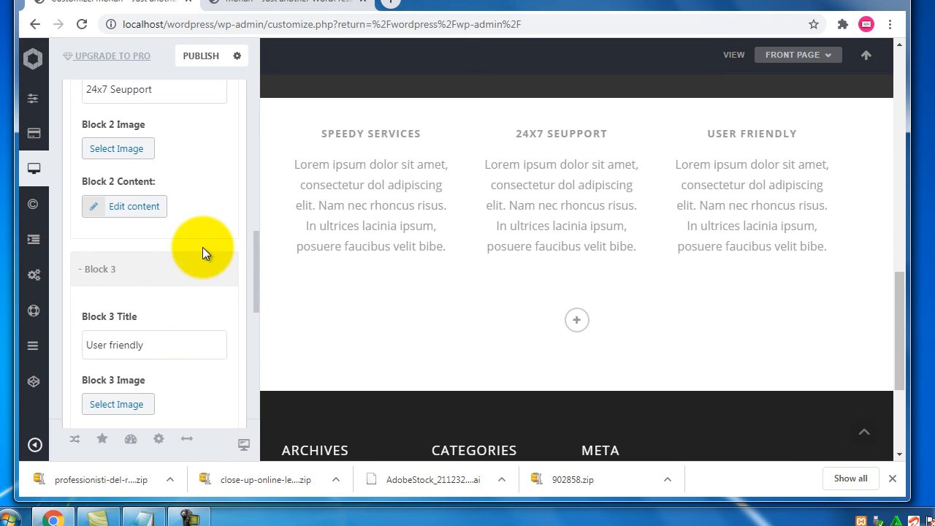
scroll(203, 246, "down", 2)
scroll(203, 251, "down", 1)
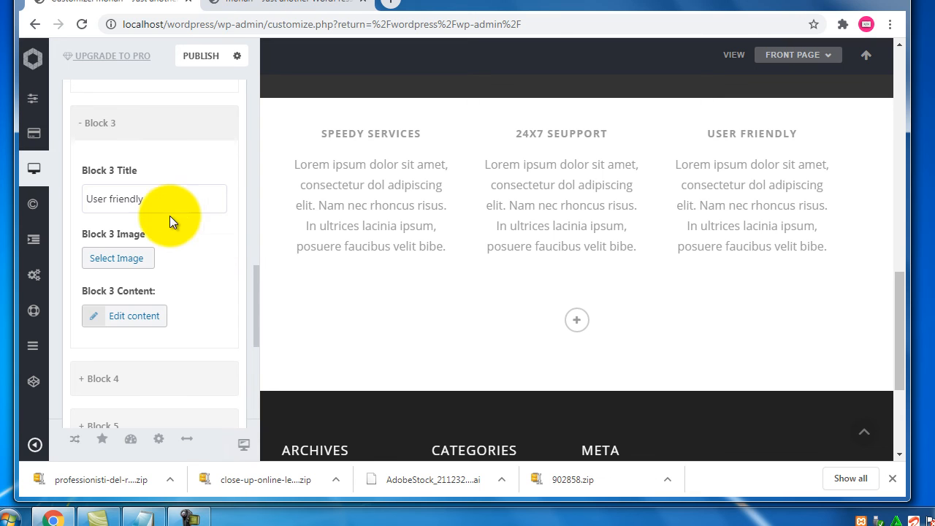
Highlight Block 3's Title, Image and Content settings and the User friendly column text
left_click_drag(153, 175, 87, 173)
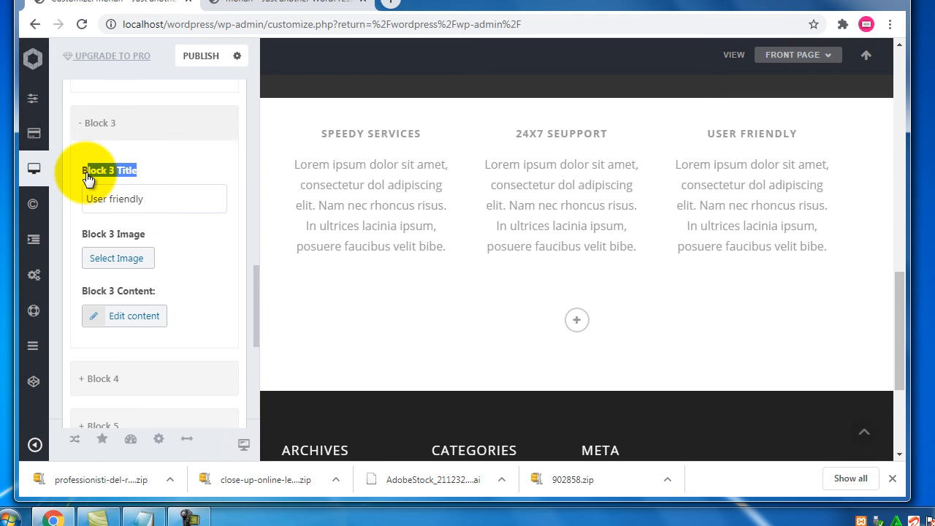
left_click_drag(151, 234, 96, 234)
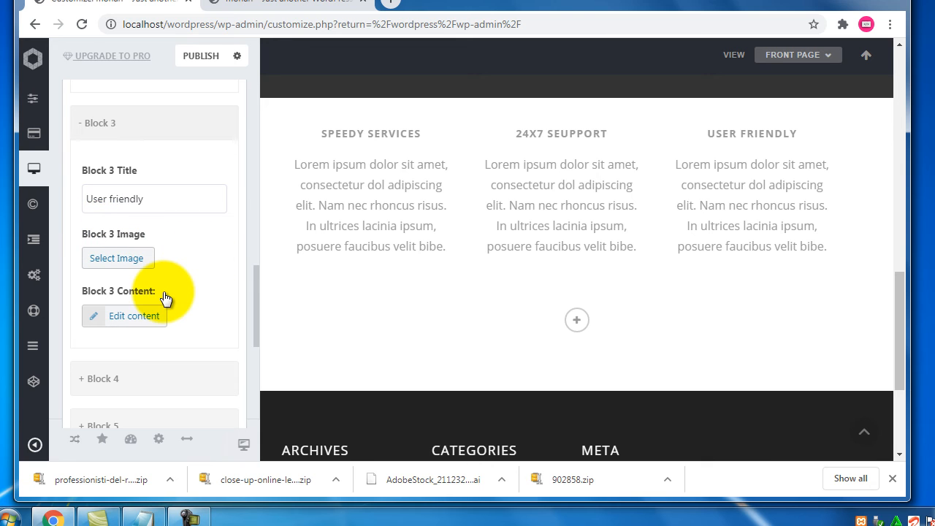
left_click_drag(152, 243, 96, 235)
left_click_drag(177, 294, 117, 294)
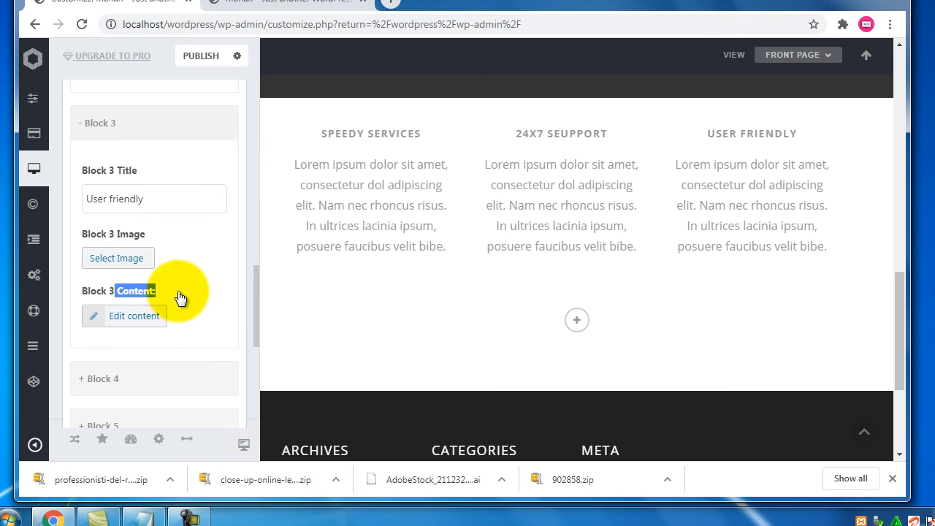
left_click_drag(713, 164, 728, 226)
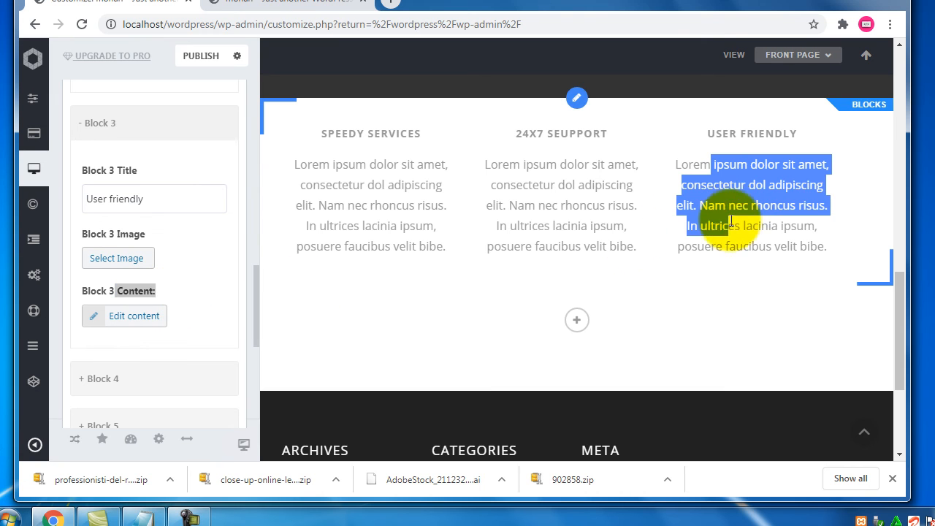
Fold the Blocks widget settings away, back to the Frontpage Widgets list
scroll(366, 239, "up", 10)
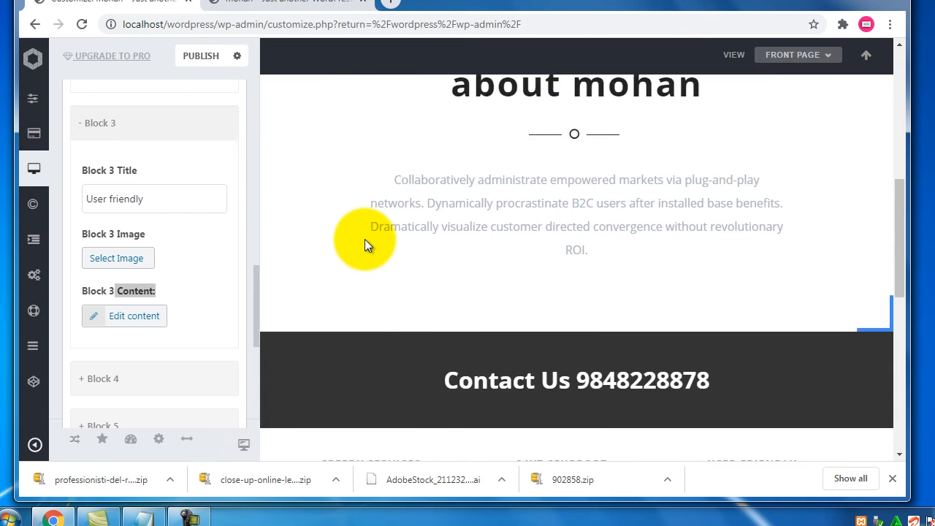
scroll(364, 237, "down", 5)
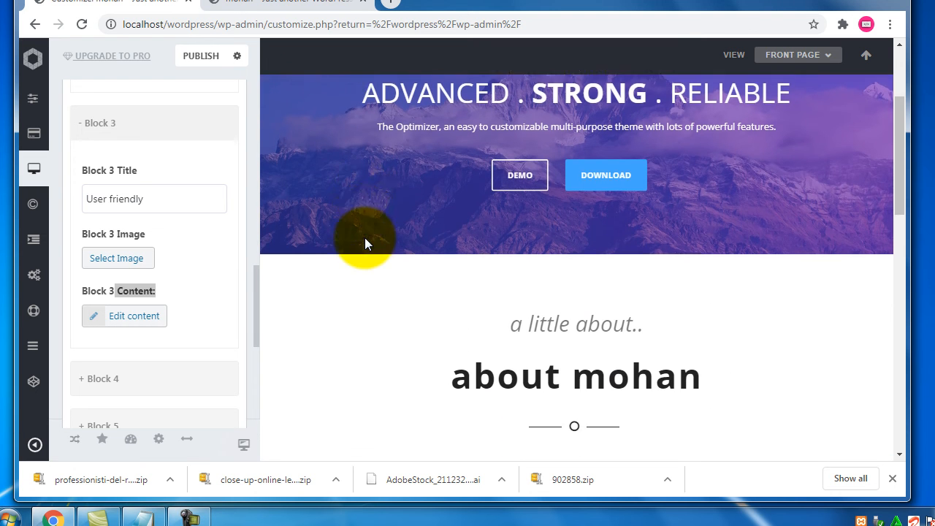
scroll(365, 238, "down", 1)
scroll(587, 182, "down", 2)
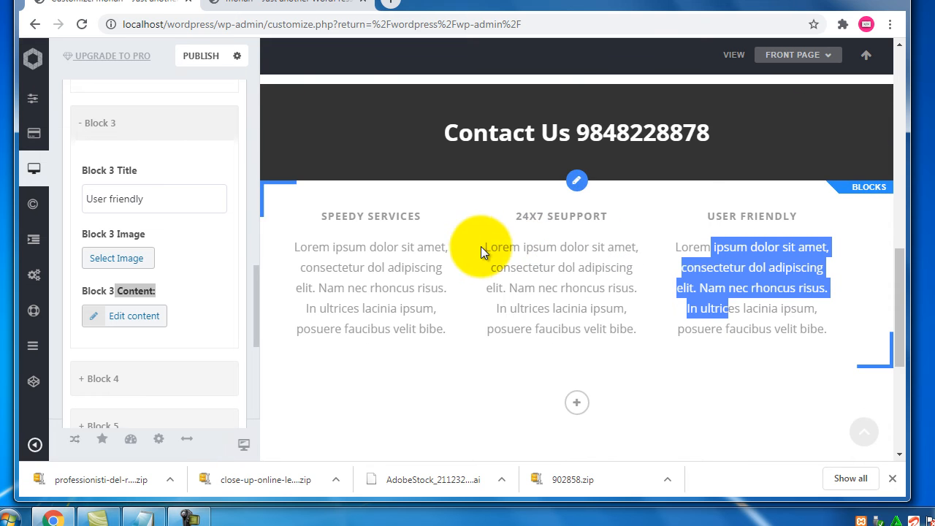
scroll(478, 256, "down", 2)
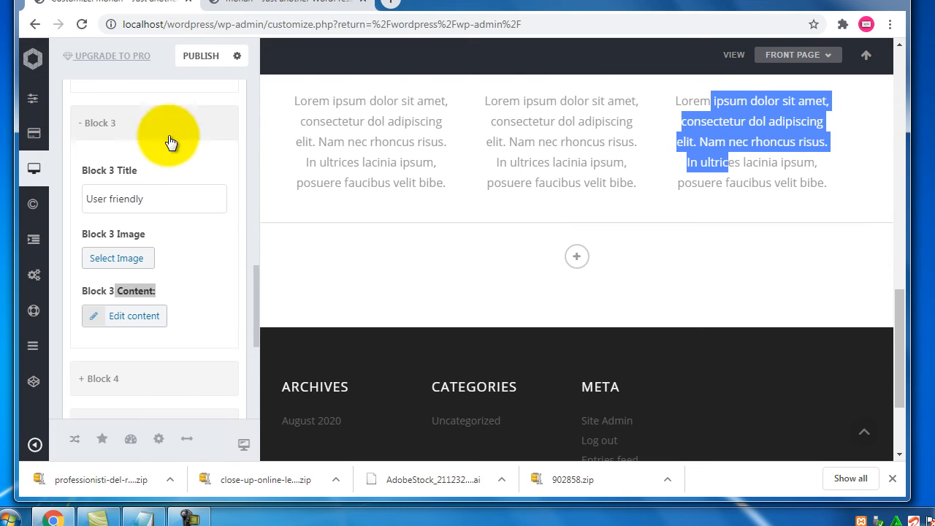
scroll(182, 186, "up", 5)
scroll(202, 219, "up", 4)
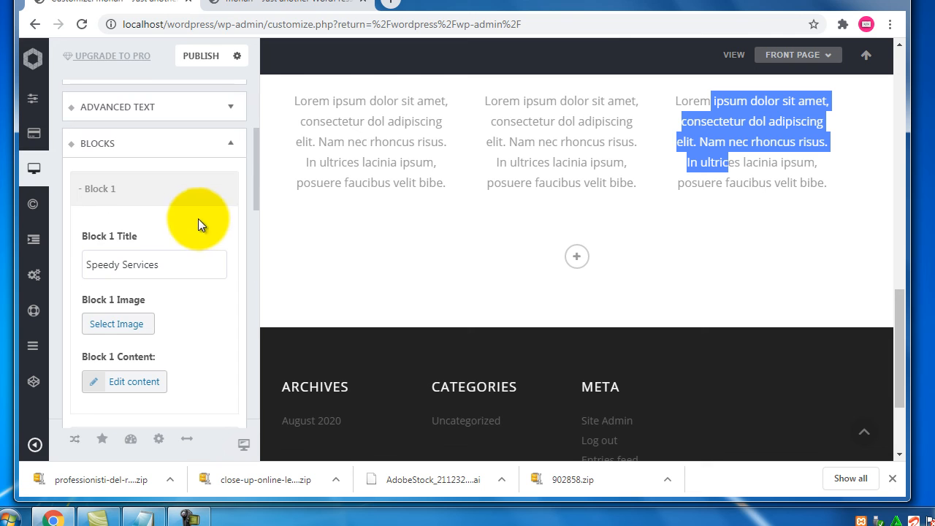
left_click(231, 149)
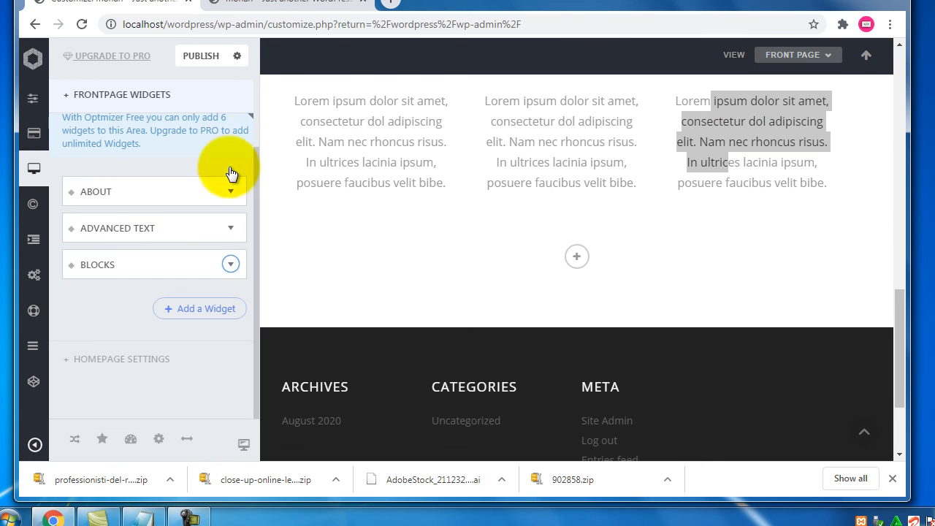
Add a second Blocks widget to the front page and collapse its settings
left_click(201, 316)
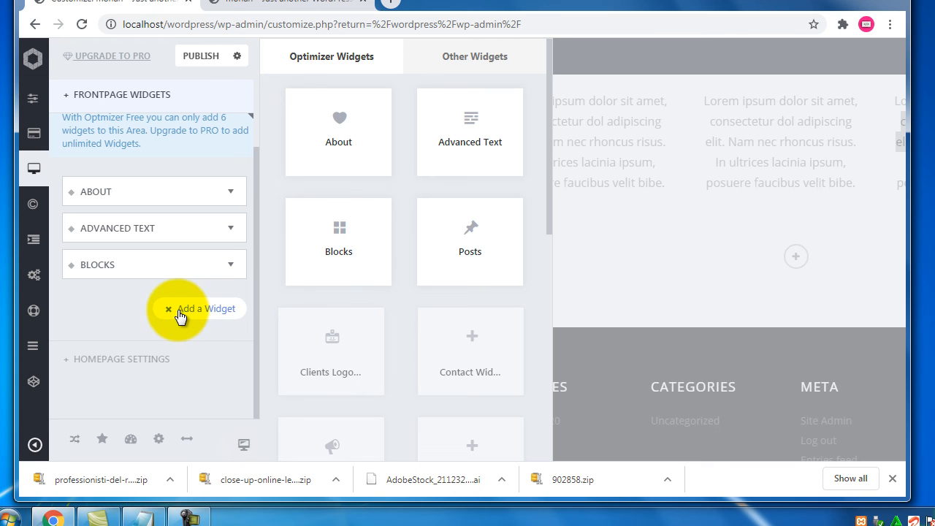
left_click(354, 259)
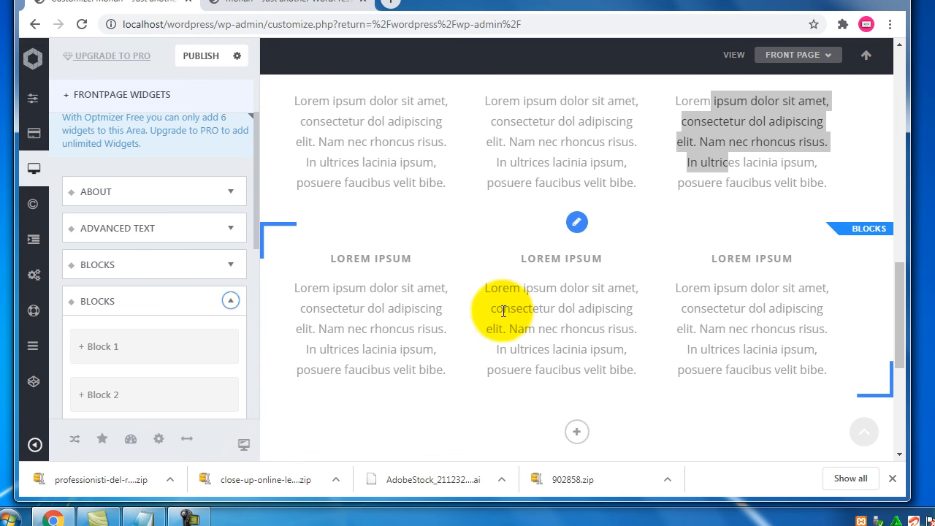
scroll(482, 293, "up", 2)
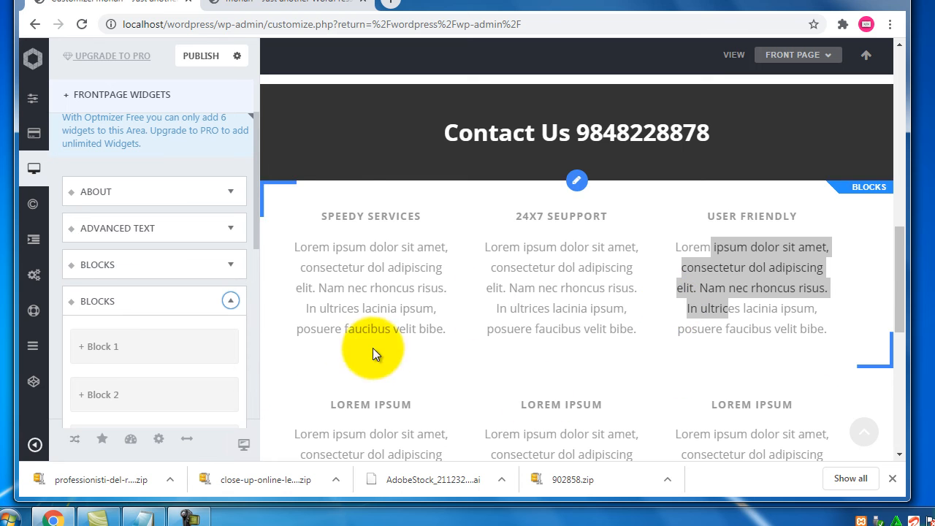
scroll(305, 328, "down", 1)
scroll(305, 329, "down", 1)
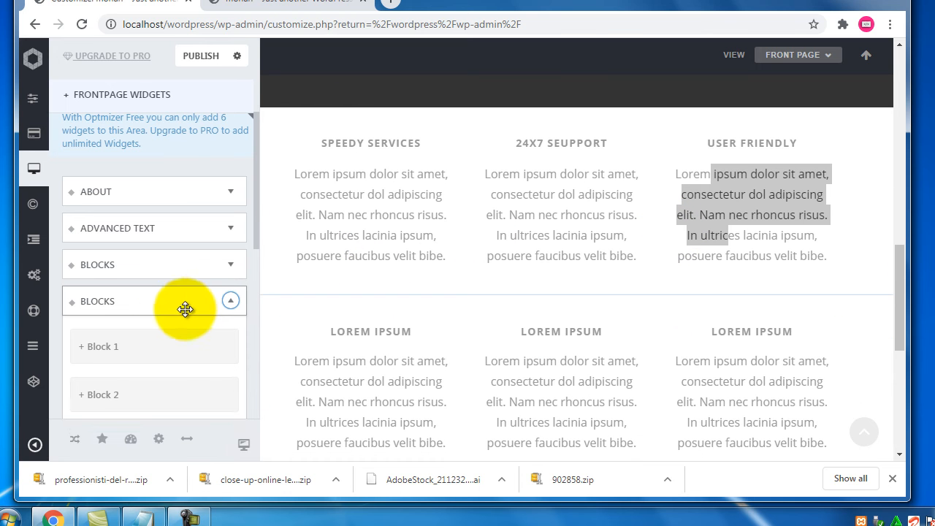
left_click(230, 301)
Add a Posts widget, showing an Our Work section with the Hello World! post
scroll(520, 303, "down", 3)
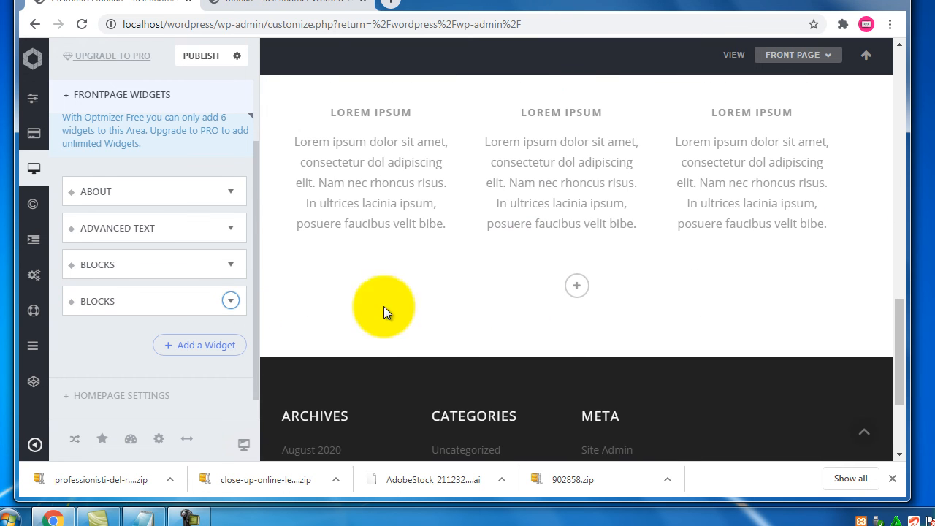
left_click(219, 346)
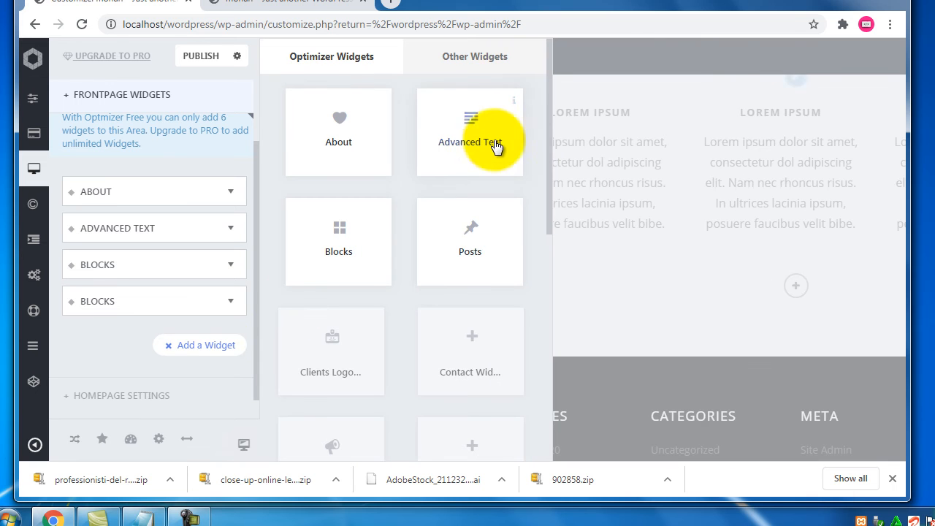
left_click(456, 263)
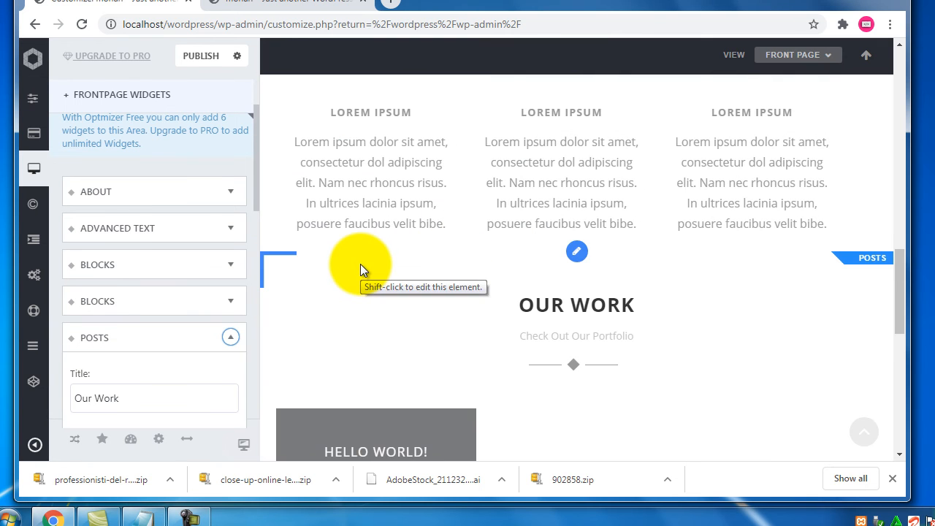
scroll(360, 265, "down", 2)
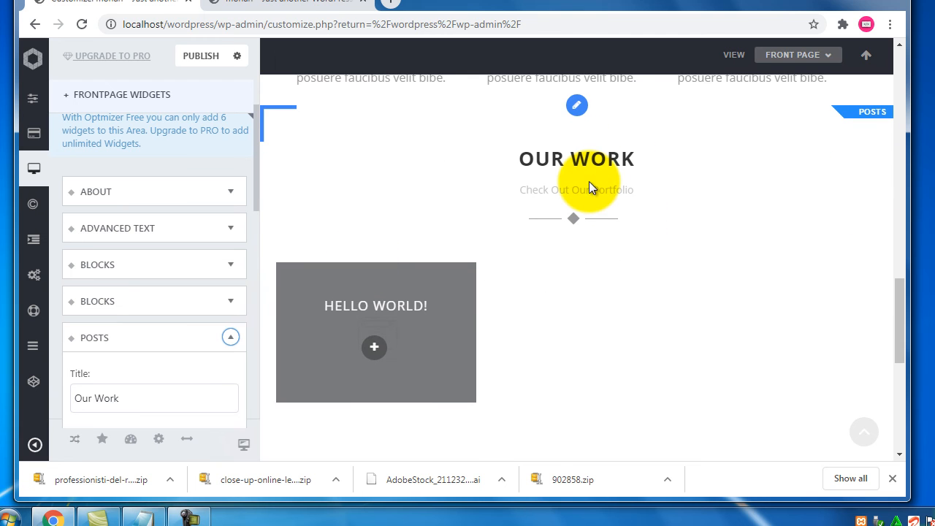
Highlight the Our Work title and 'Check Out Our Work' subtitle settings
scroll(192, 341, "down", 2)
left_click_drag(159, 265, 65, 264)
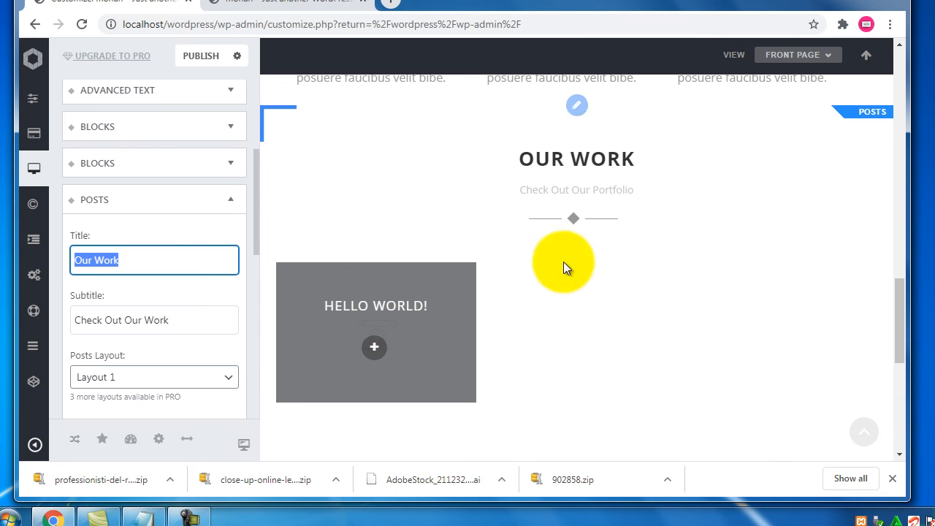
left_click_drag(538, 191, 656, 190)
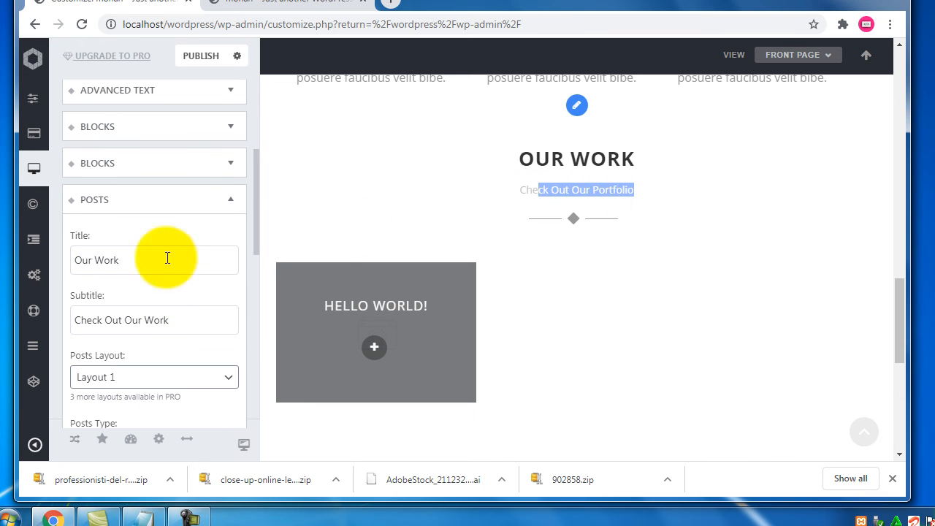
left_click_drag(179, 325, 61, 314)
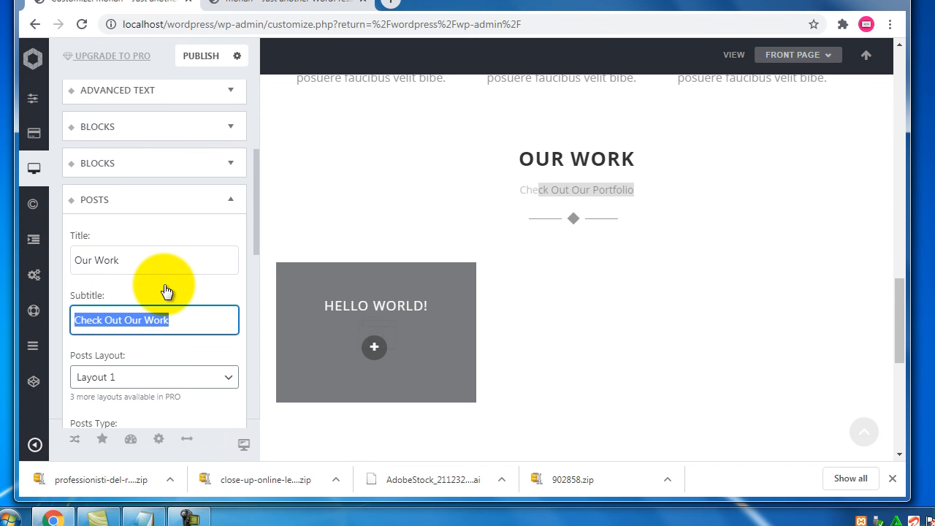
scroll(178, 277, "down", 2)
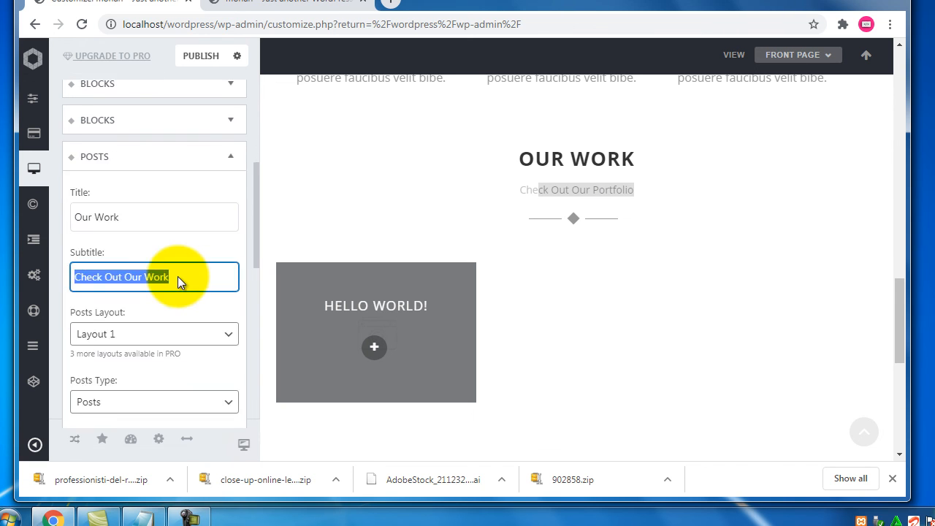
Try posts Layouts 2, 4 and 1, finally settling on Layout 2
left_click(79, 212)
left_click_drag(80, 213, 156, 240)
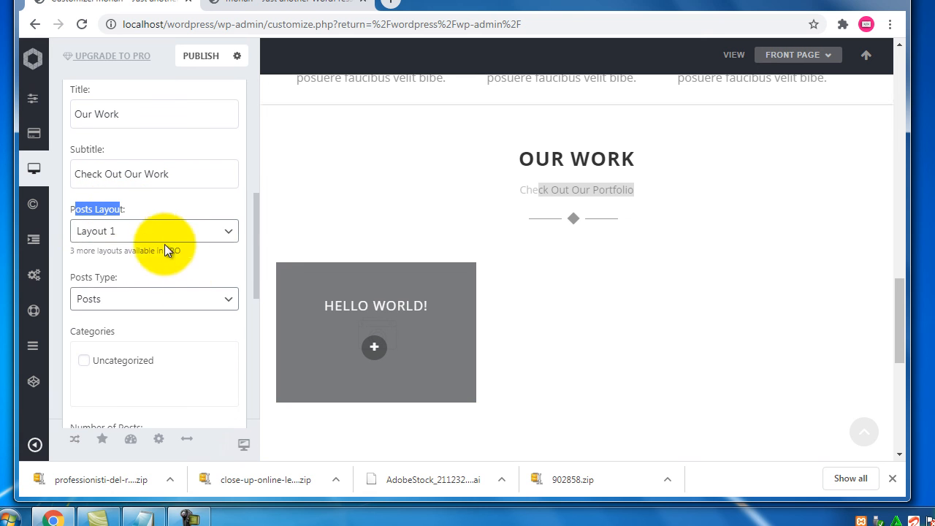
left_click(196, 235)
left_click(133, 267)
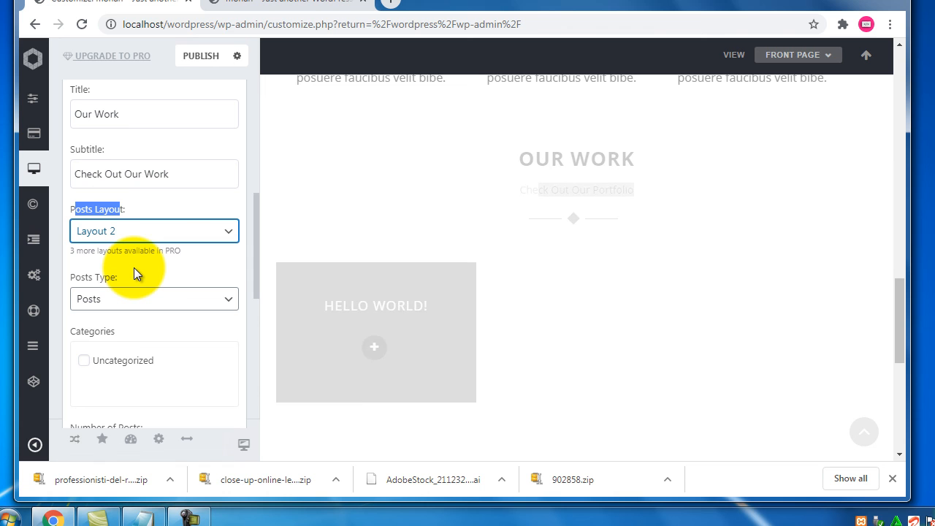
left_click(150, 238)
left_click(144, 278)
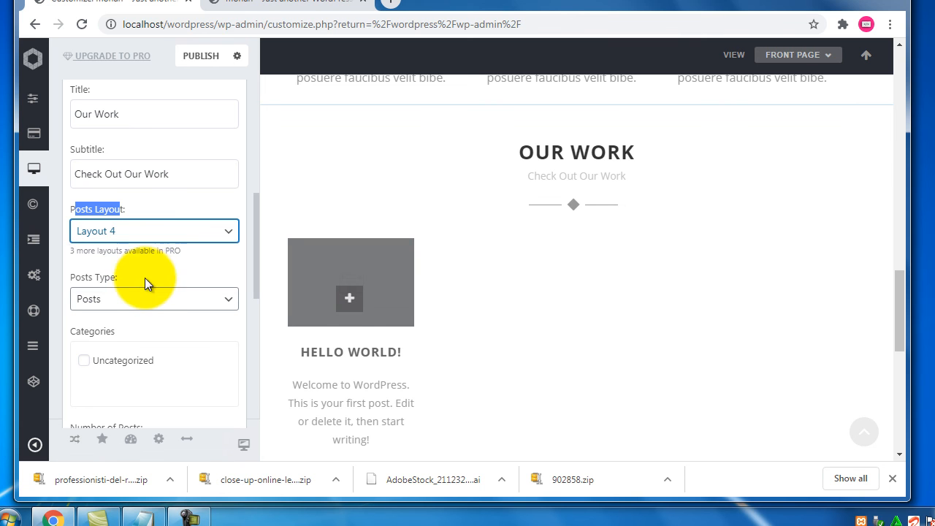
left_click(184, 235)
left_click(178, 247)
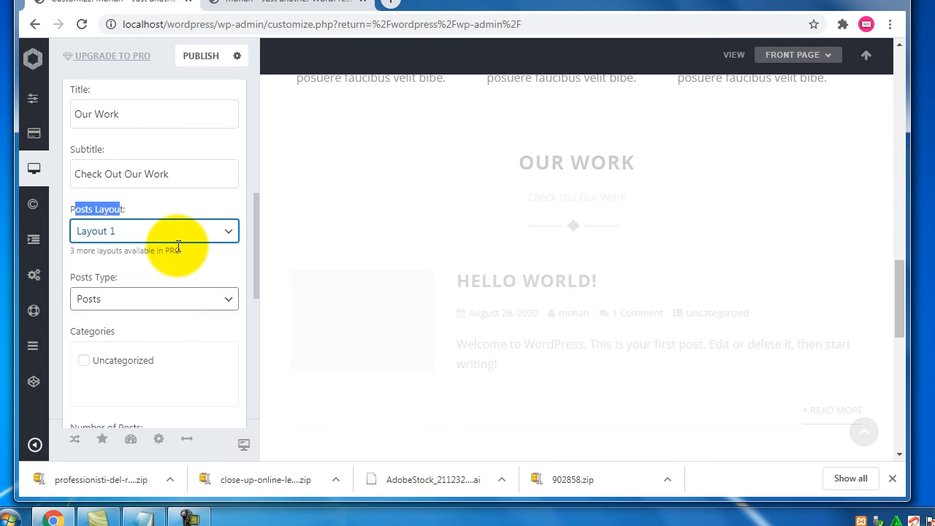
left_click(186, 236)
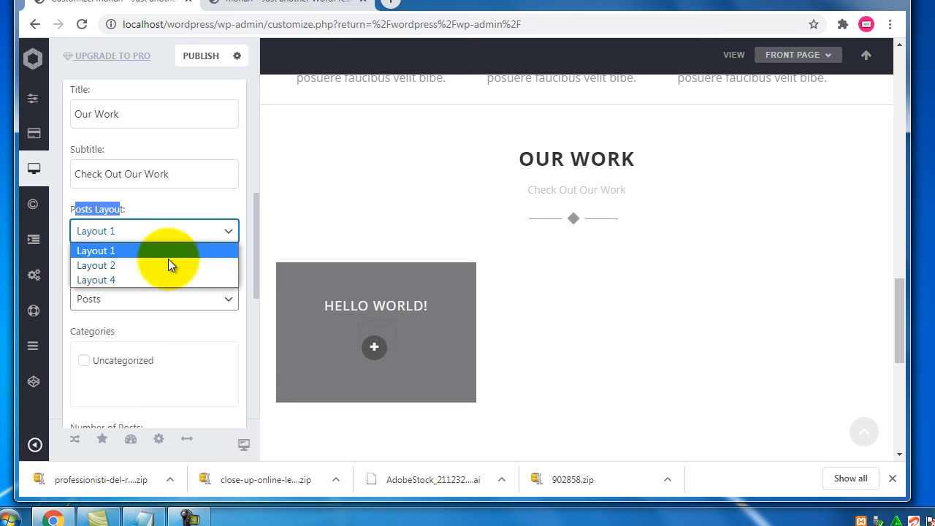
left_click(164, 266)
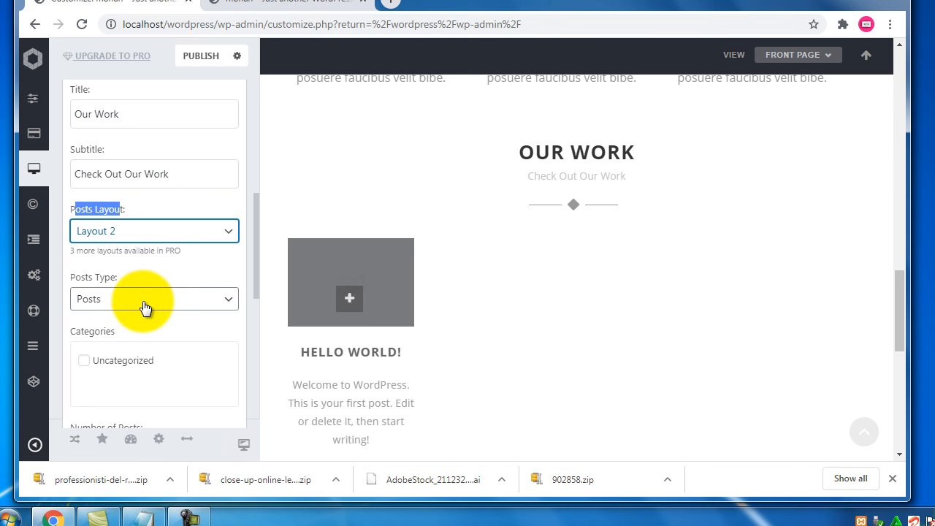
scroll(144, 305, "down", 1)
left_click_drag(44, 204, 105, 205)
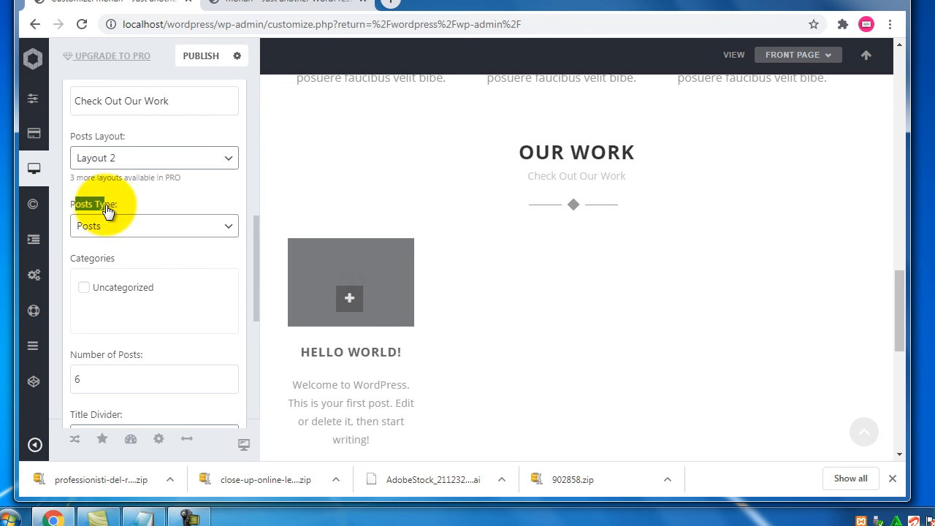
left_click_drag(117, 355, 90, 356)
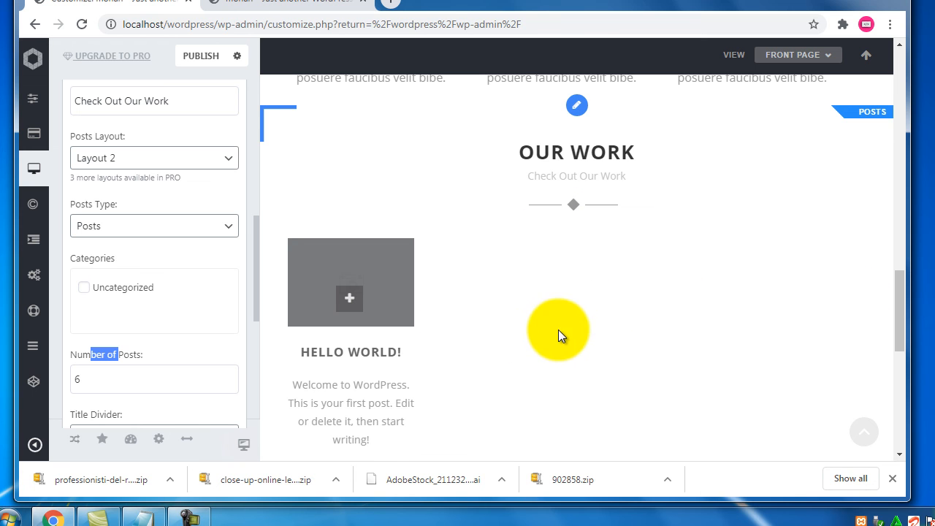
double_click(93, 380)
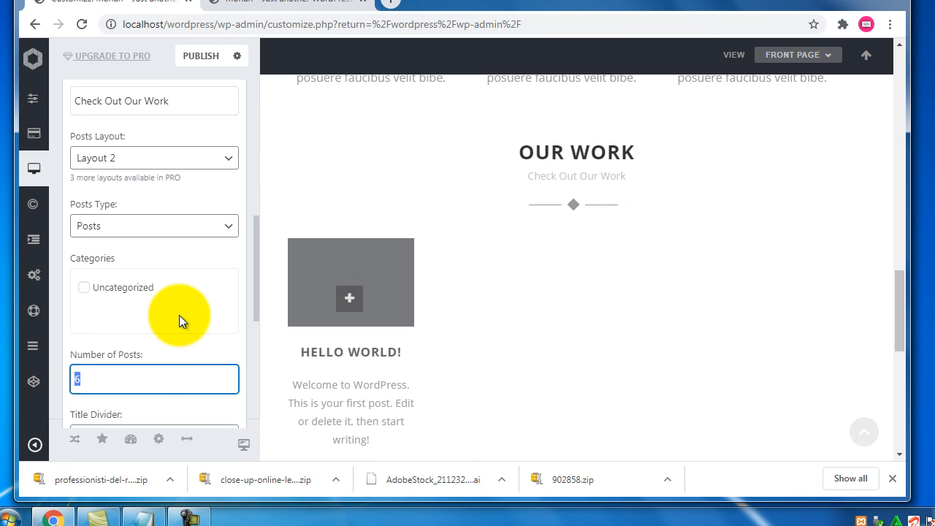
scroll(179, 314, "down", 3)
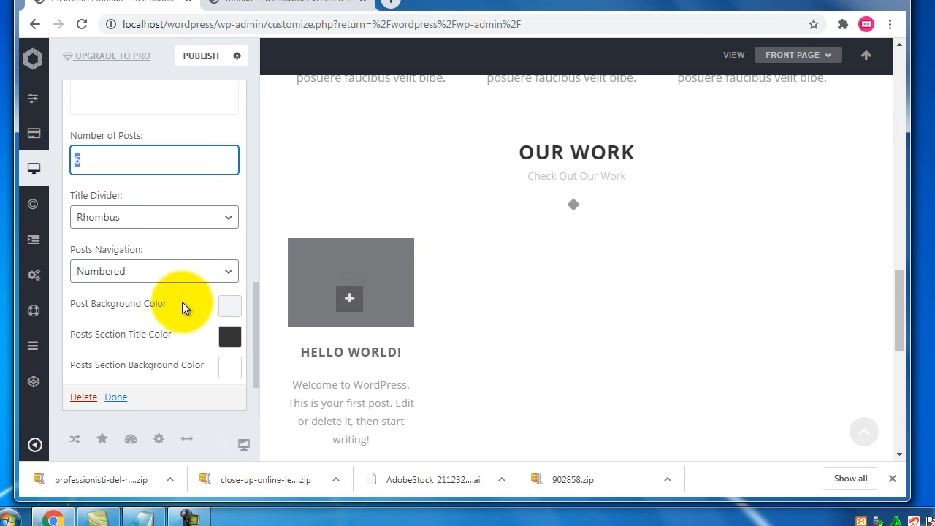
left_click_drag(124, 202, 84, 195)
left_click_drag(140, 257, 76, 255)
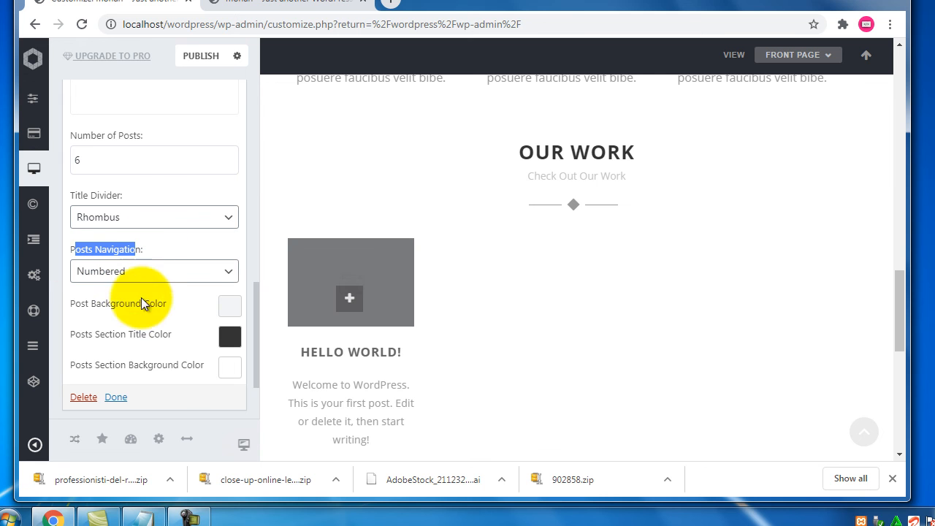
scroll(171, 309, "up", 3)
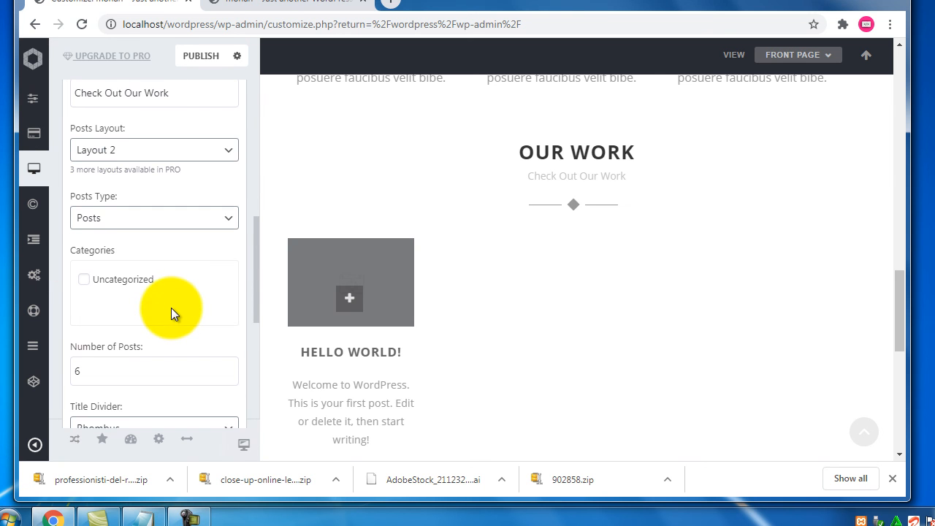
scroll(172, 299, "up", 1)
left_click(176, 294)
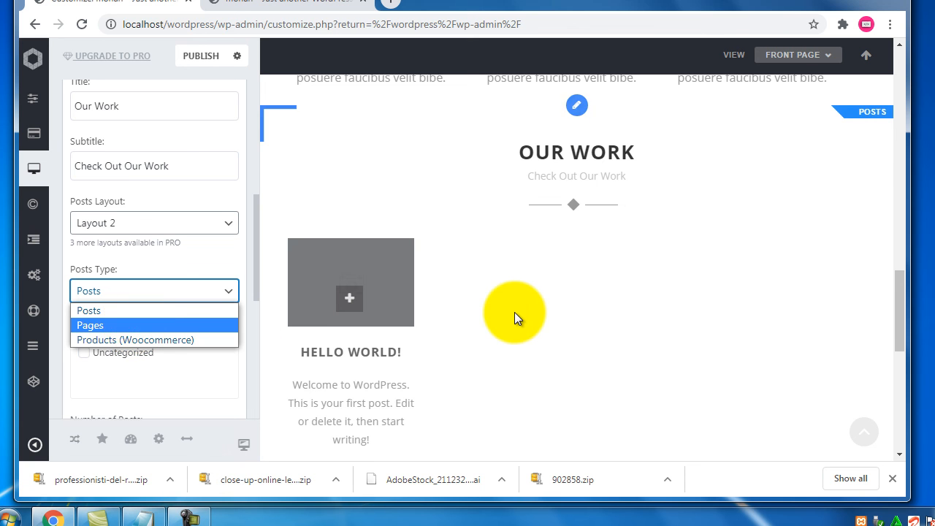
scroll(514, 312, "up", 1)
scroll(134, 316, "up", 2)
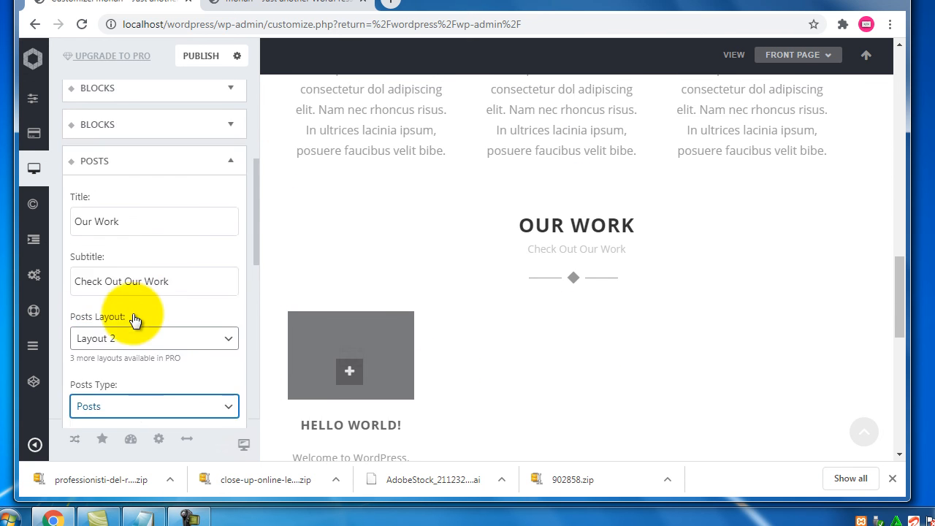
scroll(133, 314, "down", 2)
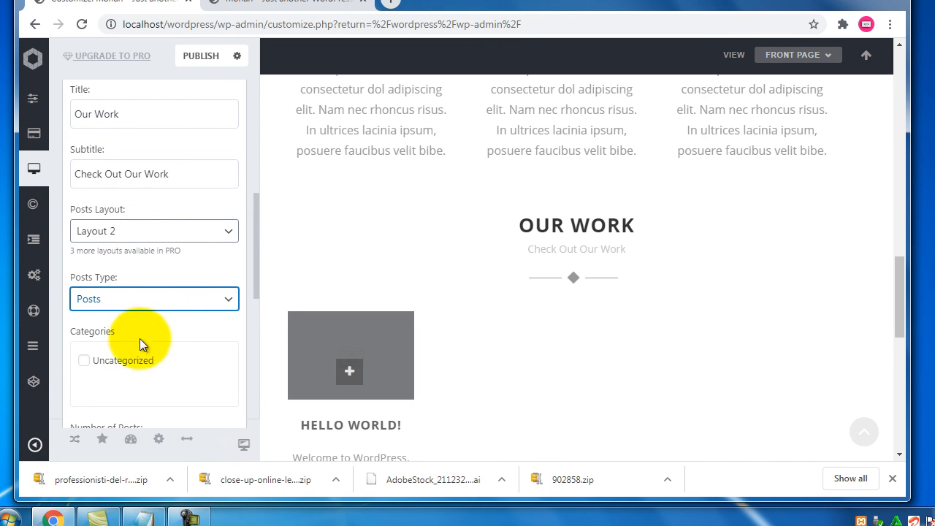
double_click(78, 338)
left_click(131, 324)
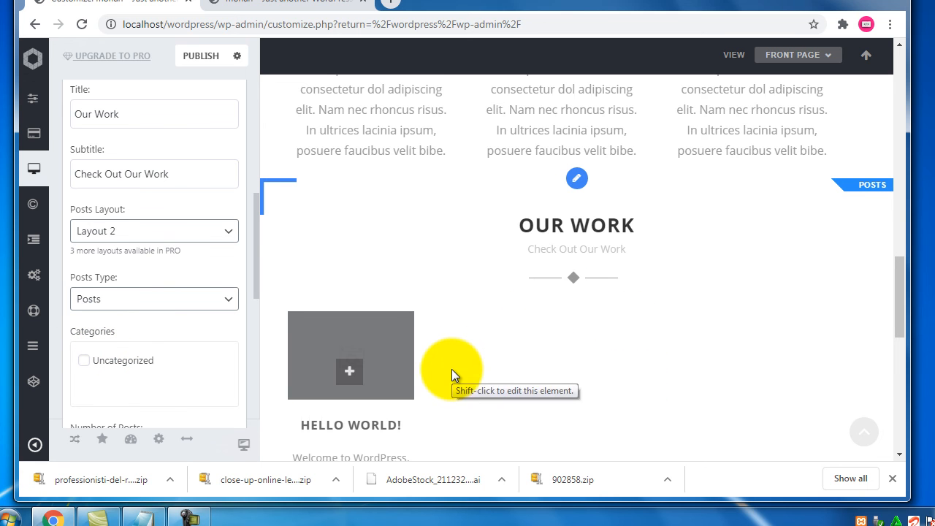
Scroll the preview to review the front page sections, then publish the changes
scroll(539, 262, "up", 3)
scroll(541, 261, "up", 10)
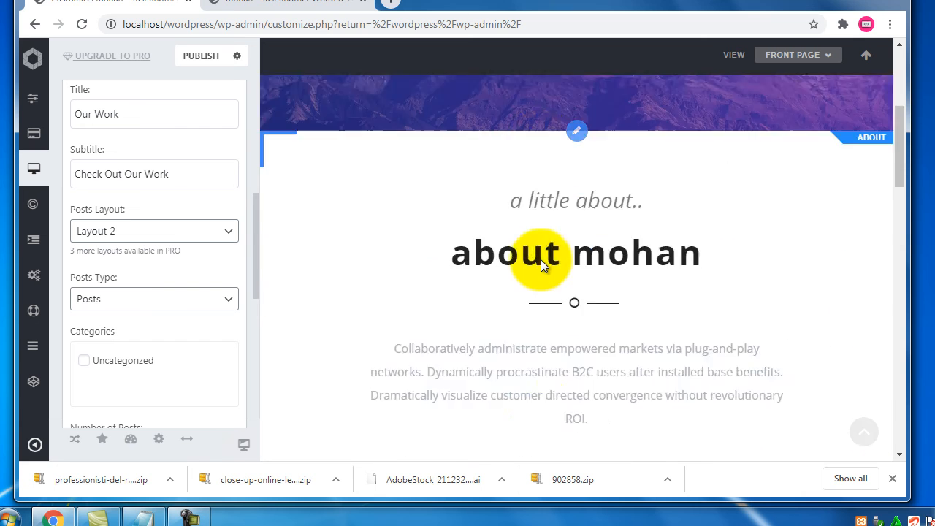
scroll(541, 262, "down", 10)
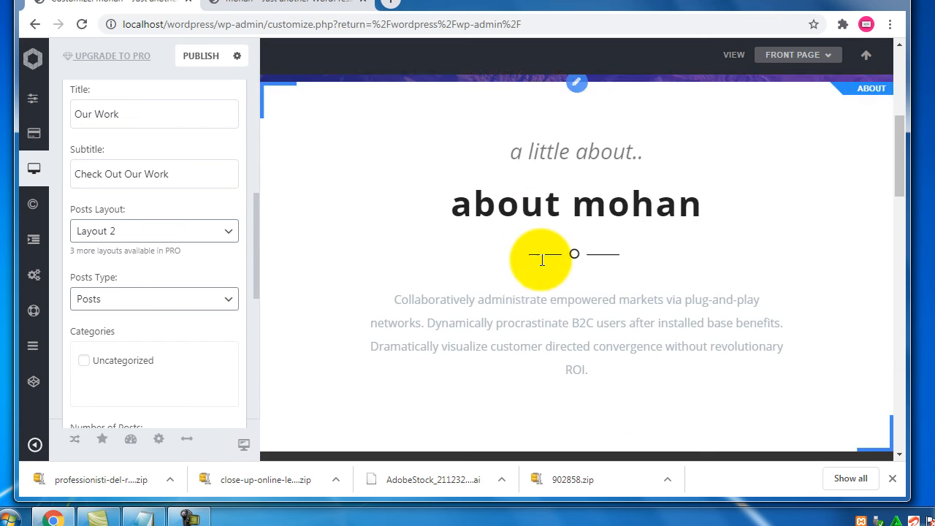
scroll(540, 265, "down", 3)
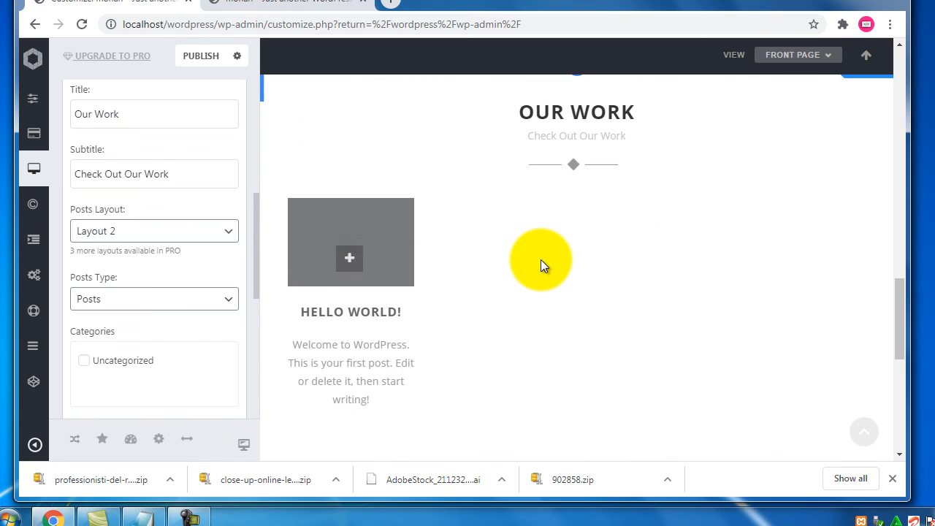
scroll(541, 264, "down", 4)
scroll(541, 264, "down", 3)
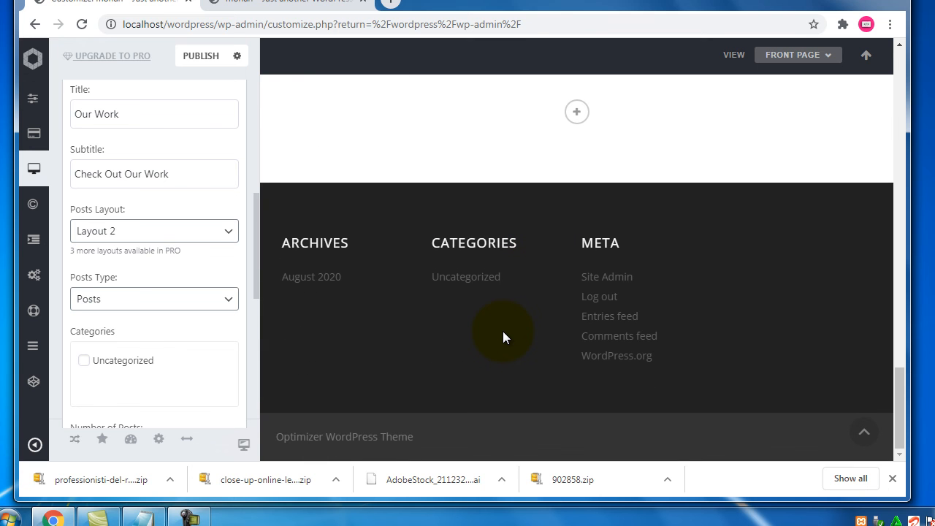
scroll(503, 338, "up", 20)
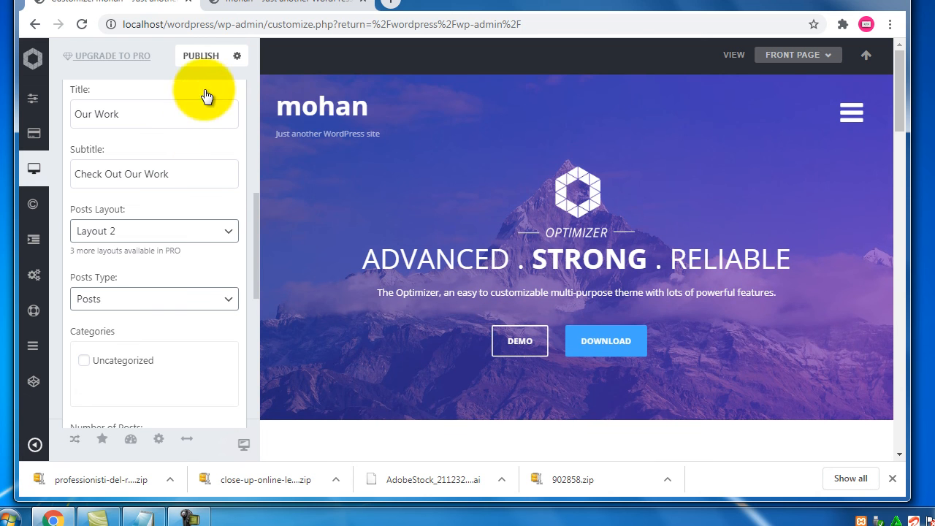
left_click(215, 57)
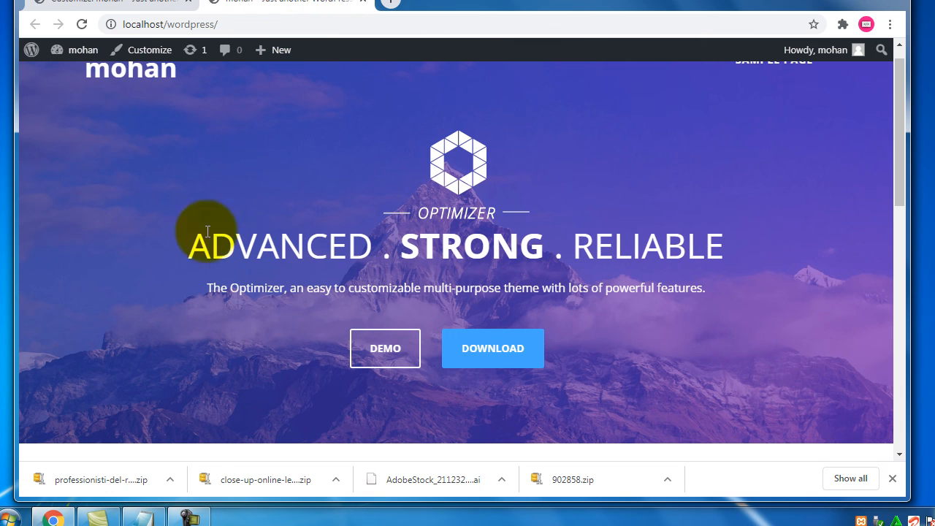
Reload localhost/wordpress with F5 and scroll down through the published sections
key("F5")
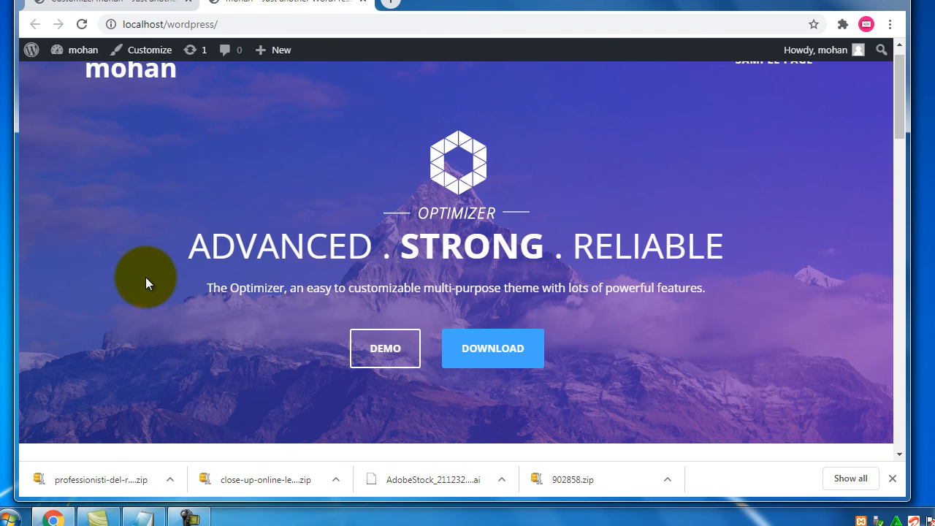
scroll(165, 281, "down", 4)
scroll(165, 280, "up", 4)
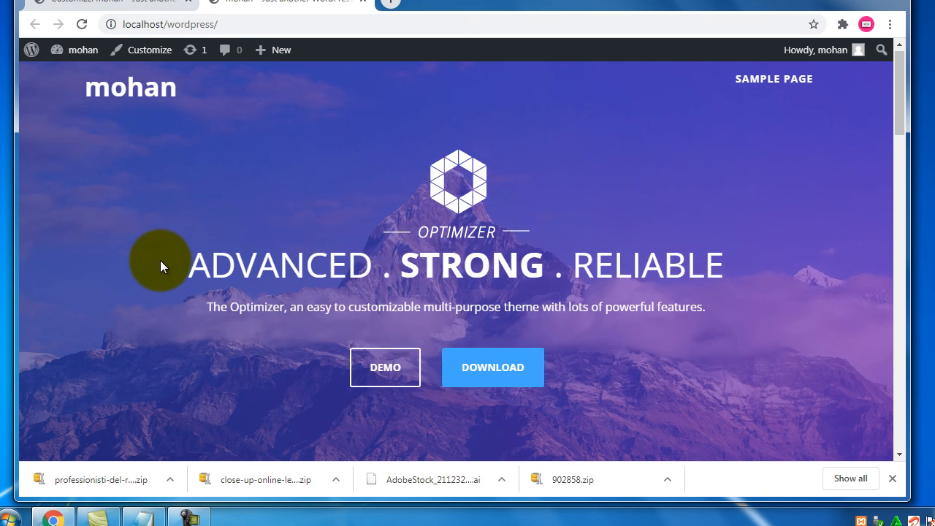
scroll(160, 260, "down", 3)
scroll(160, 260, "down", 2)
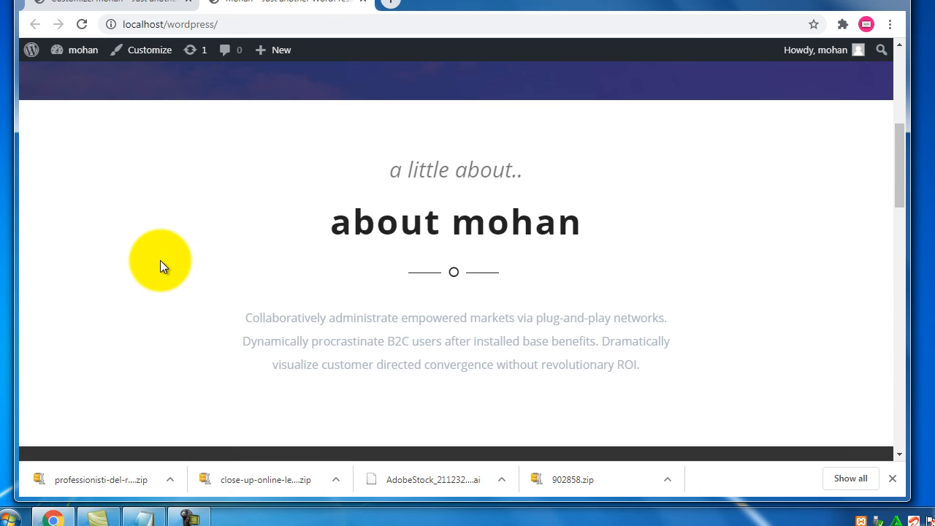
scroll(157, 271, "down", 5)
scroll(157, 272, "down", 4)
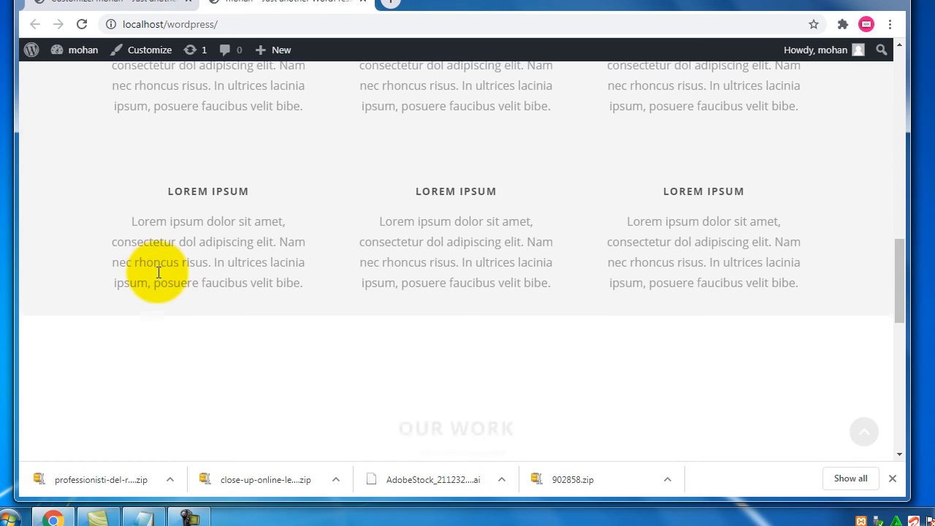
scroll(157, 272, "down", 2)
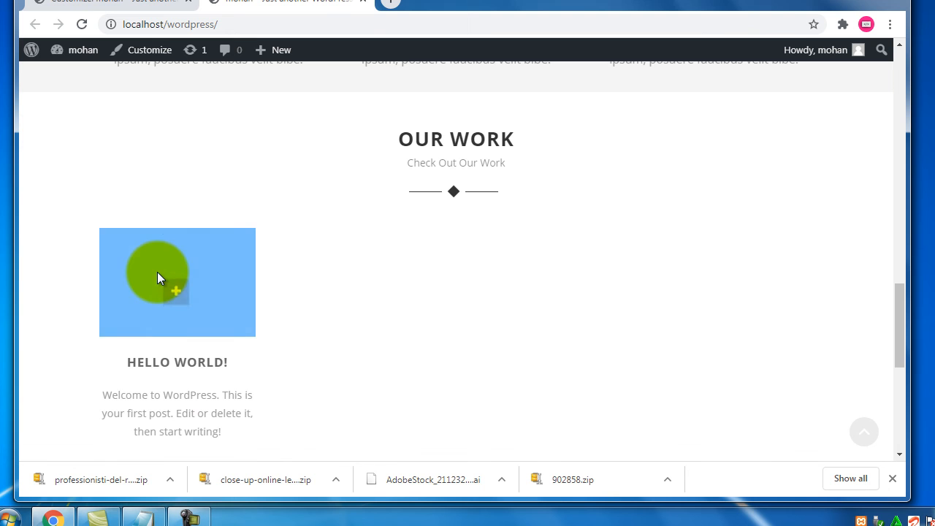
scroll(158, 272, "down", 5)
Scroll back up and switch to the customization notes in Notepad
scroll(157, 272, "up", 12)
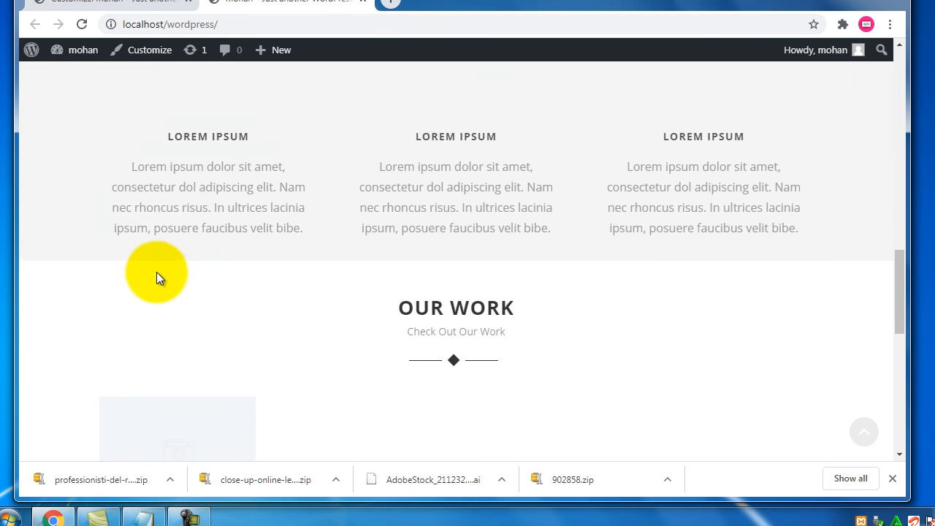
scroll(154, 281, "up", 6)
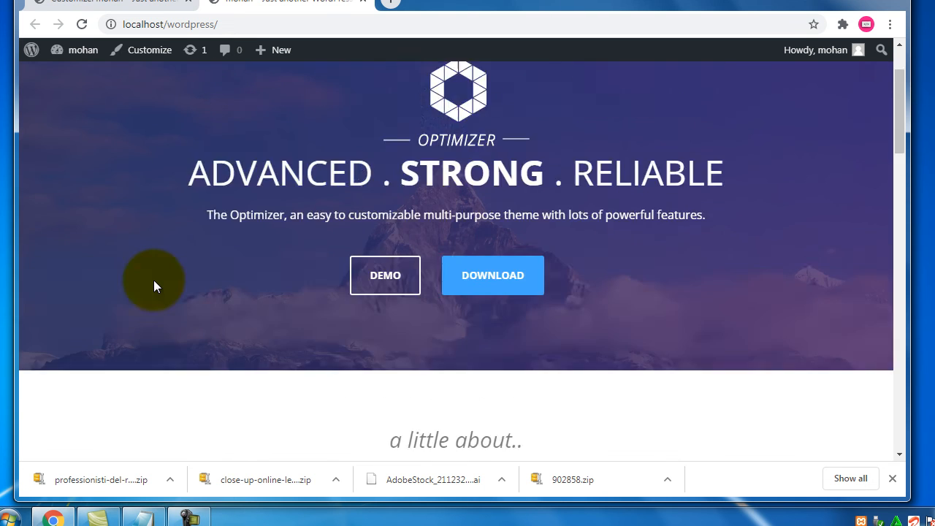
left_click(141, 519)
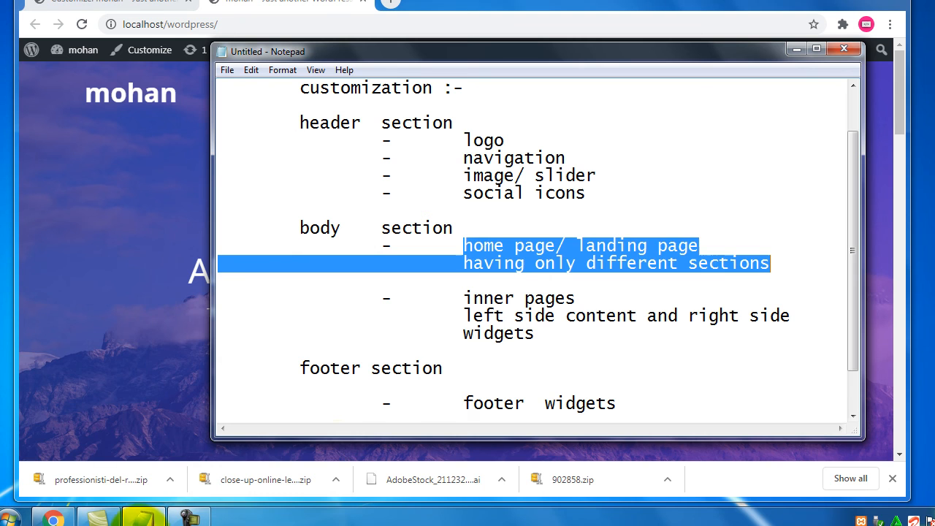
Mark the 'home page/ landing page' note, then scroll the live front page
left_click(546, 341)
left_click_drag(699, 246, 780, 269)
left_click(128, 280)
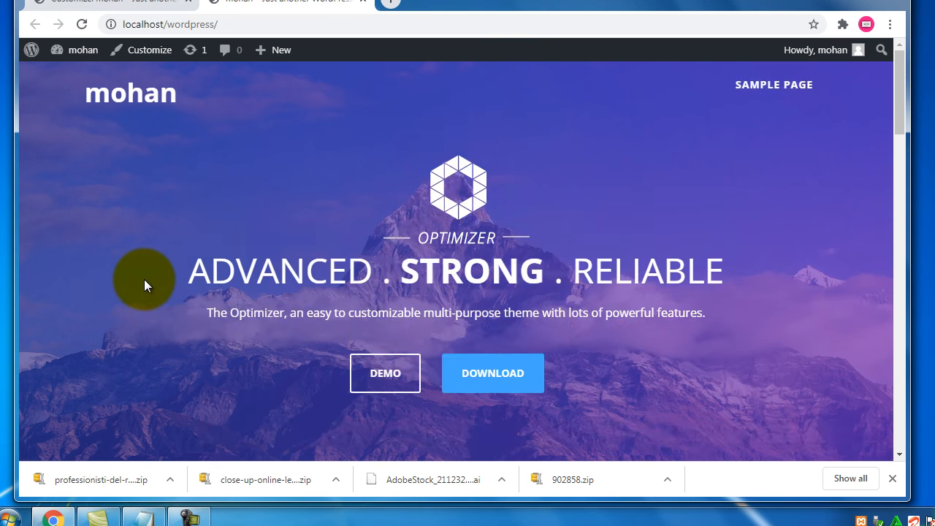
scroll(151, 281, "down", 3)
scroll(151, 281, "down", 10)
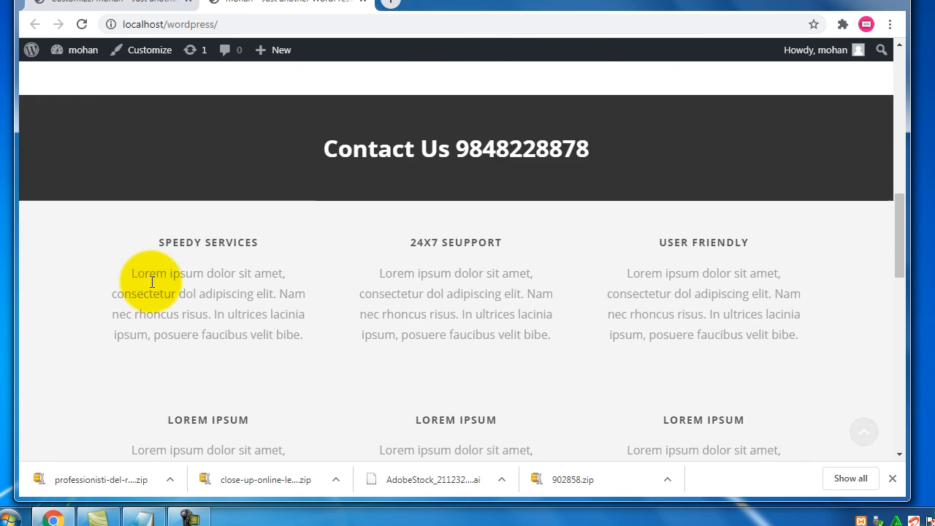
scroll(151, 281, "down", 6)
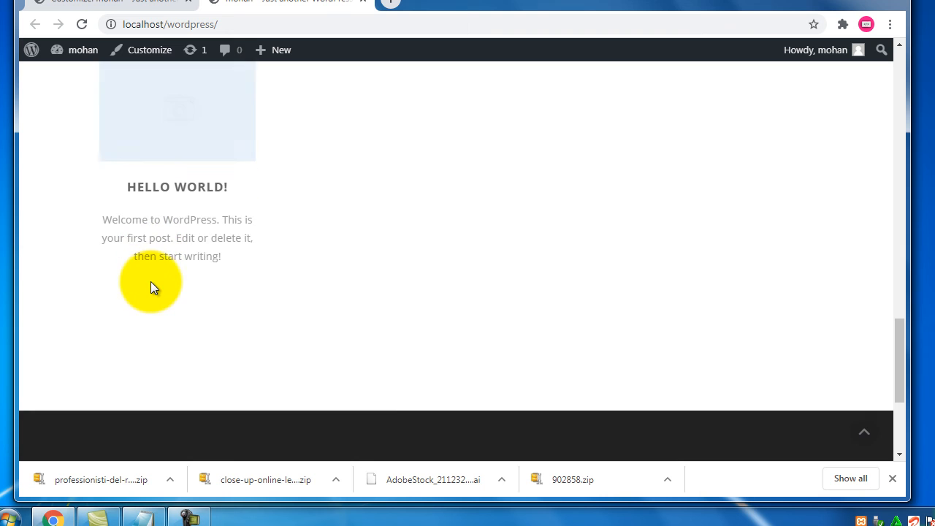
scroll(150, 281, "up", 20)
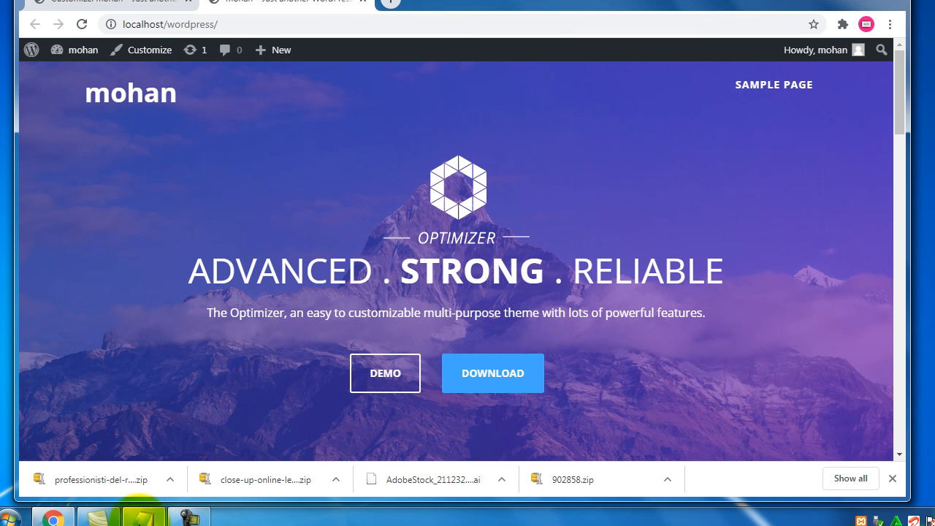
Mark the 'inner pages' note, then return to the live WordPress site
left_click(141, 518)
left_click_drag(470, 298, 577, 298)
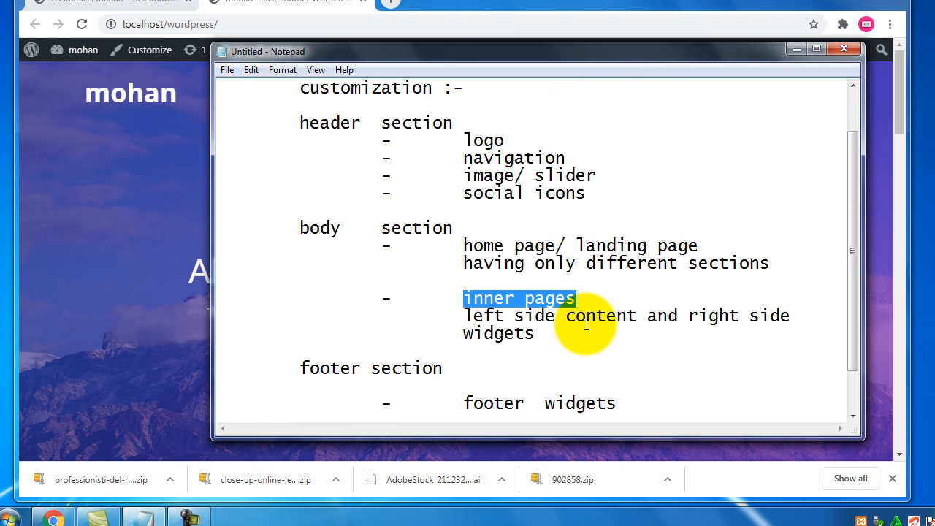
left_click(583, 298)
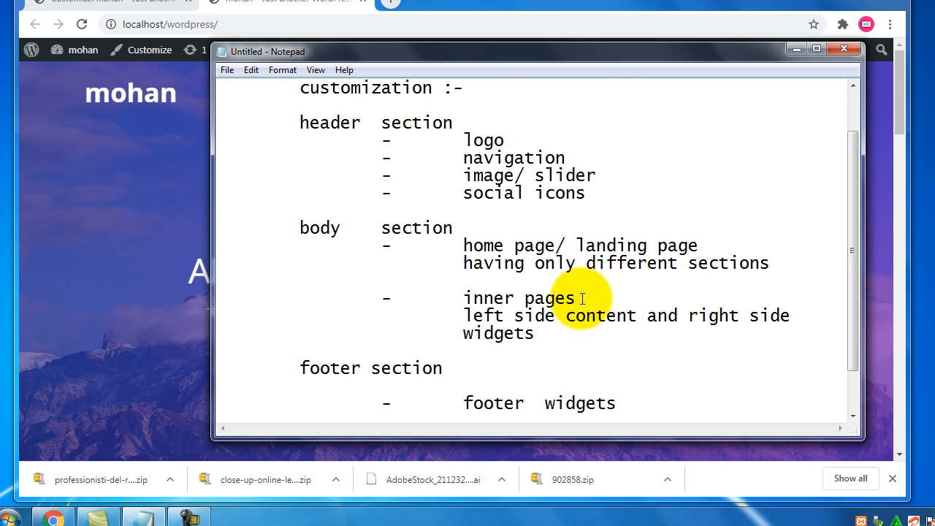
left_click(285, 7)
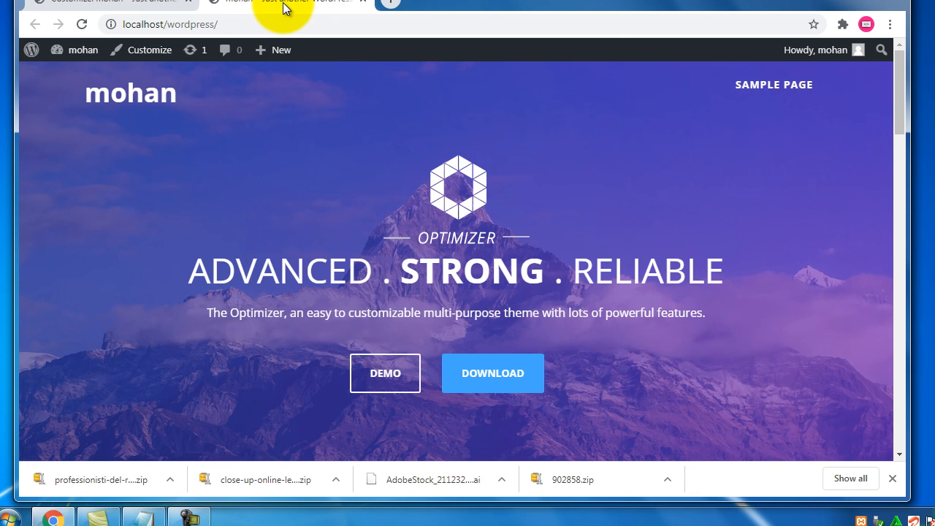